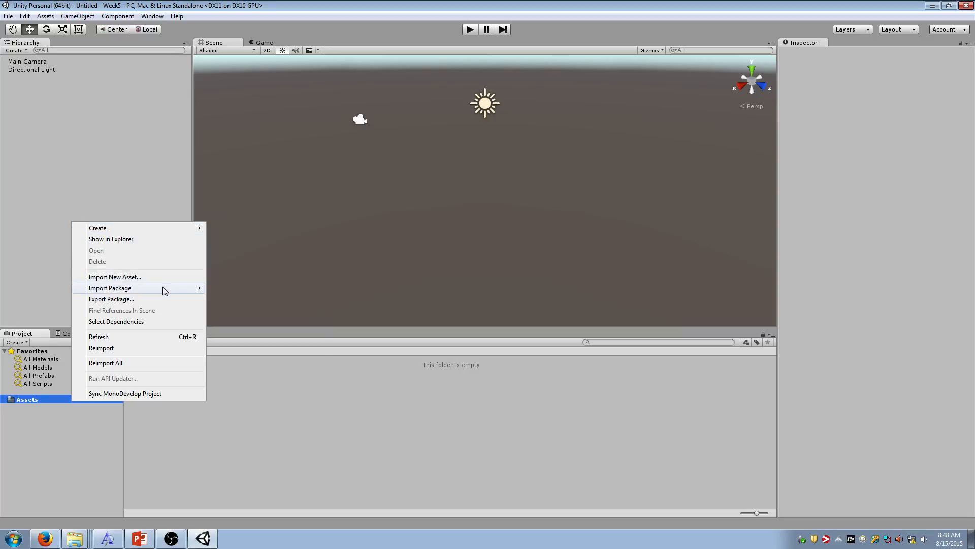
Step: Import the complete Characters standard asset package into the project's Assets folder
mouse_move(163, 288)
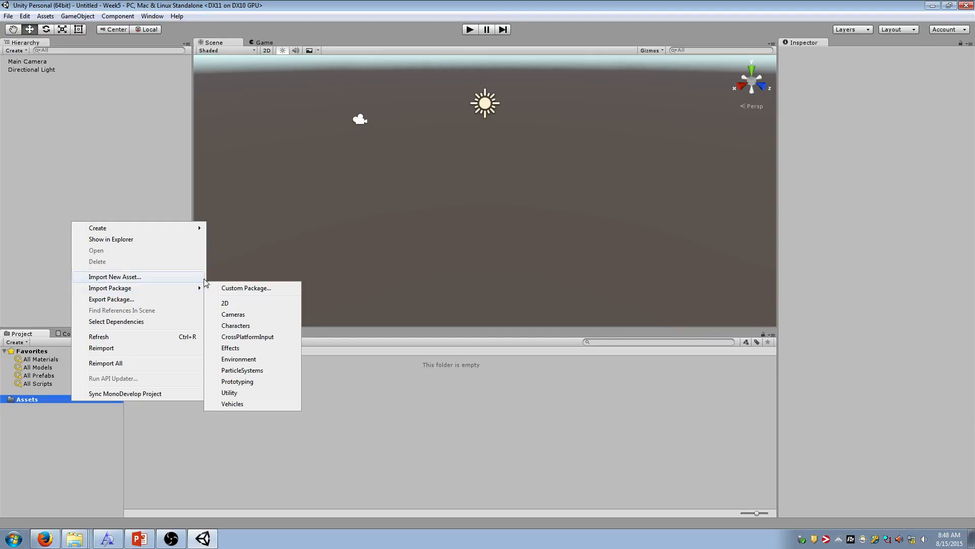
click(288, 325)
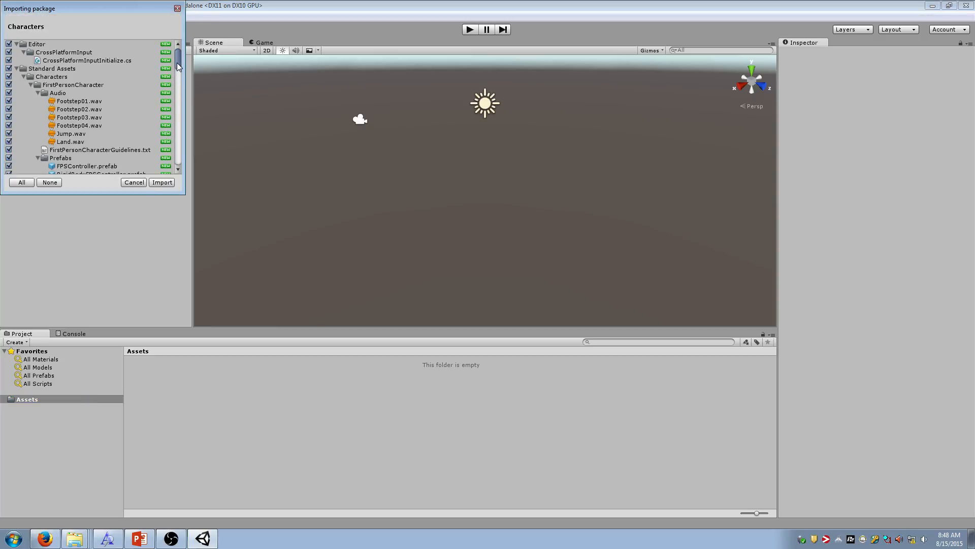
drag(178, 66, 178, 152)
click(168, 183)
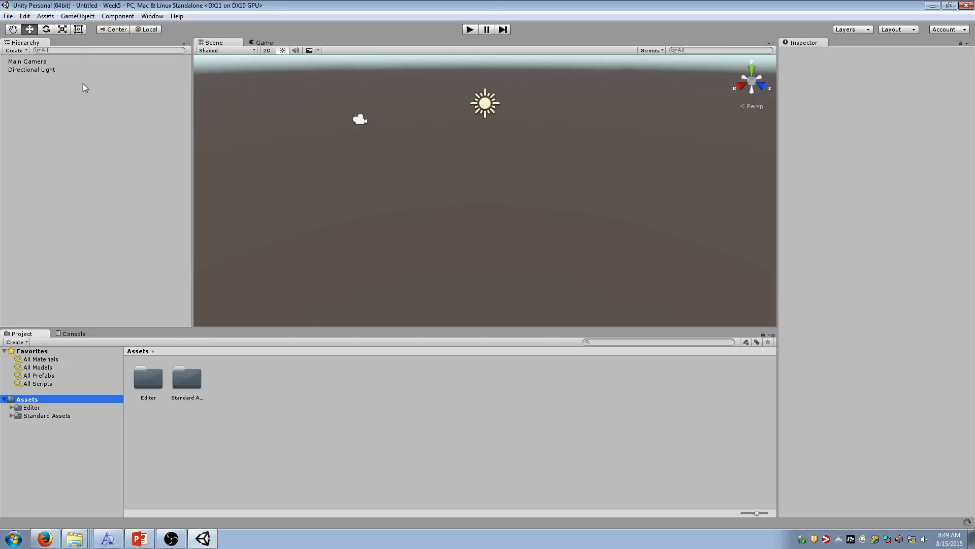
Step: Create a Plane and scale it up to about 4.3 in X and Y and about 4.67 in Z
click(80, 16)
mouse_move(95, 60)
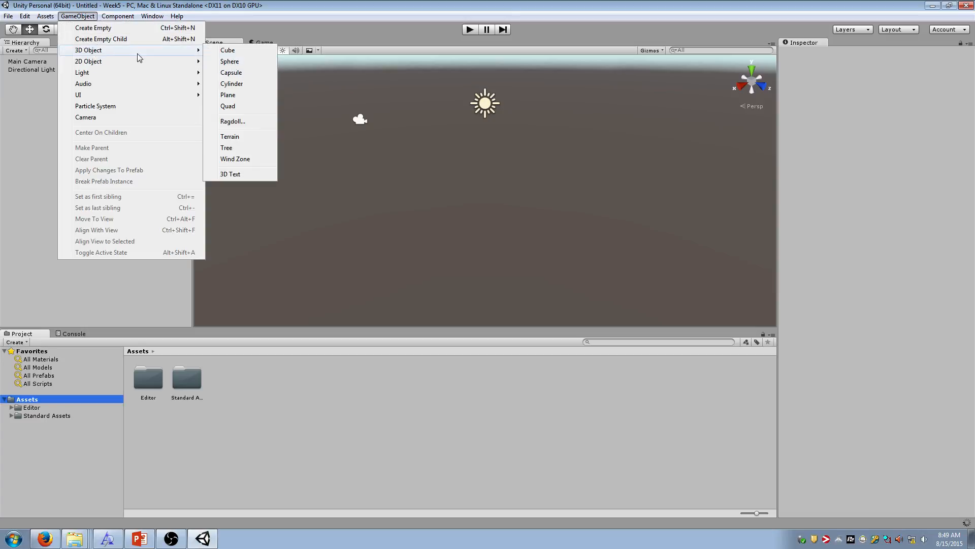
click(268, 99)
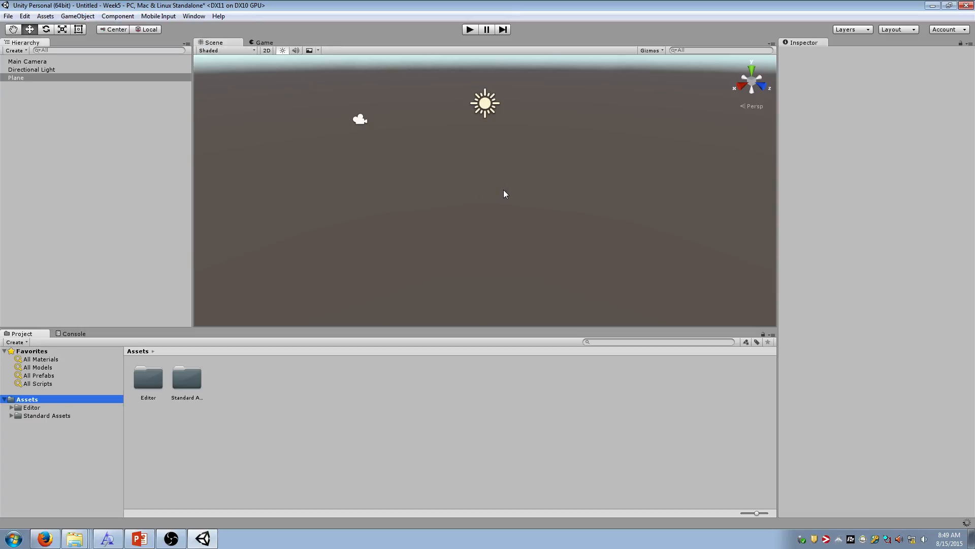
key(r)
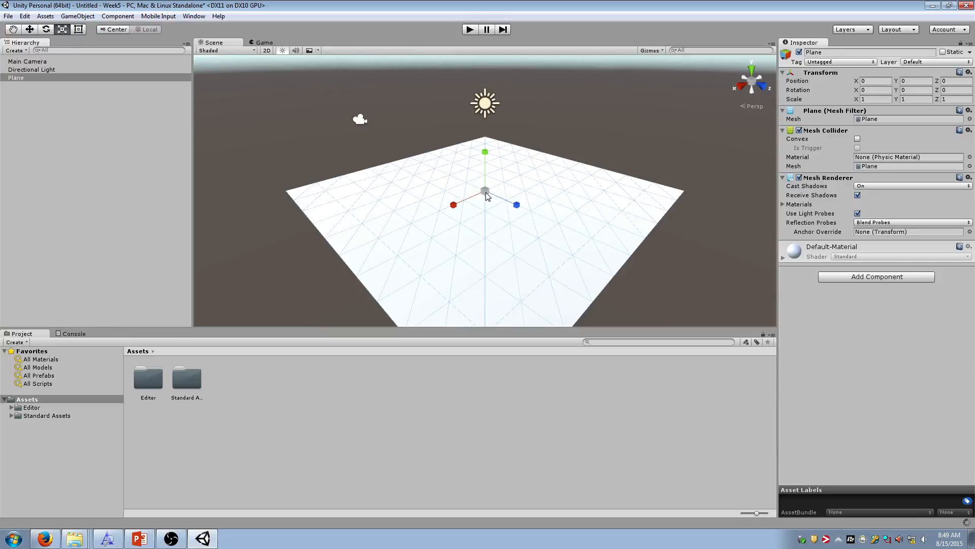
drag(511, 202, 514, 203)
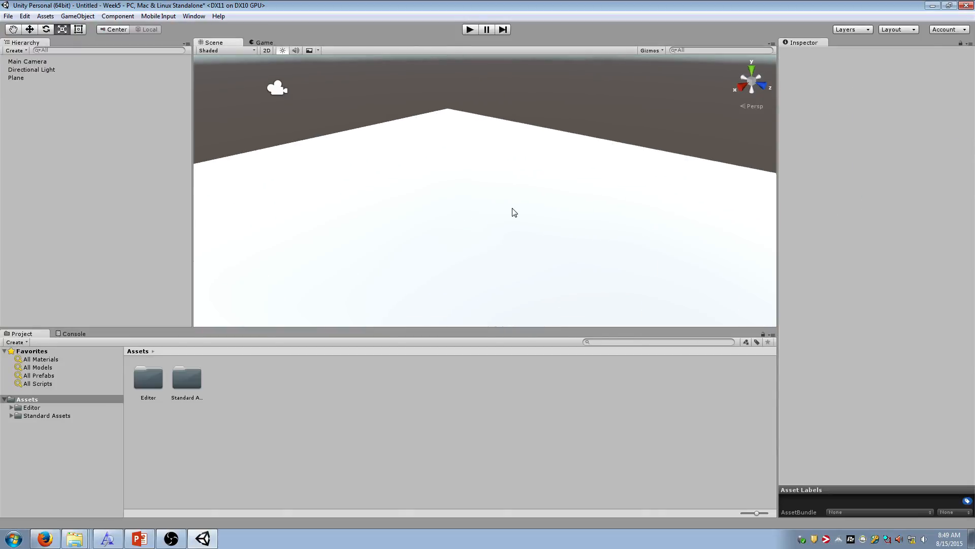
click(514, 212)
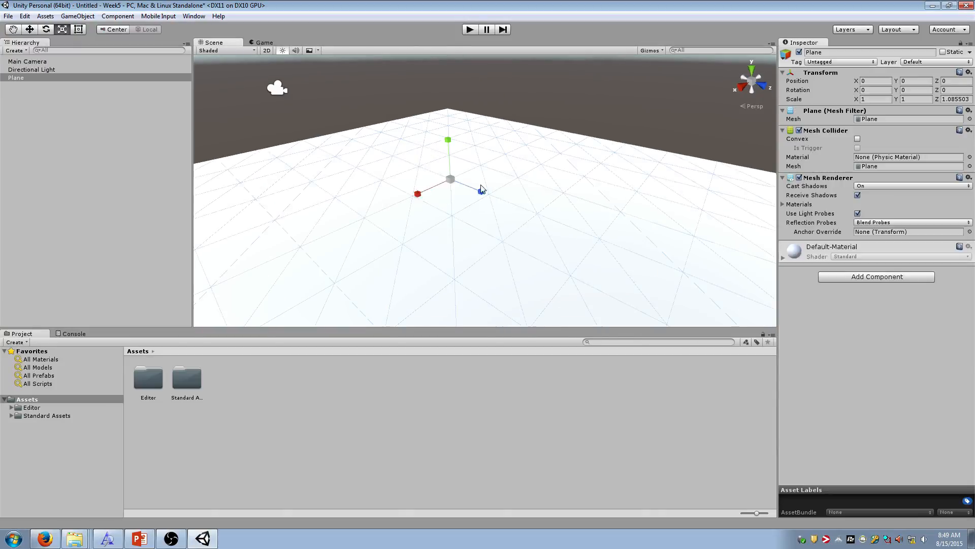
drag(451, 181, 582, 210)
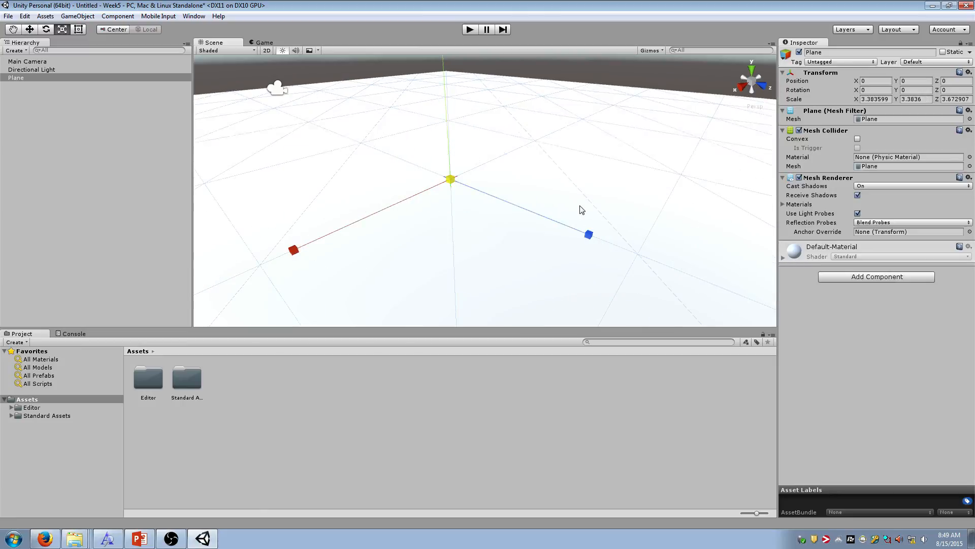
drag(582, 209, 628, 210)
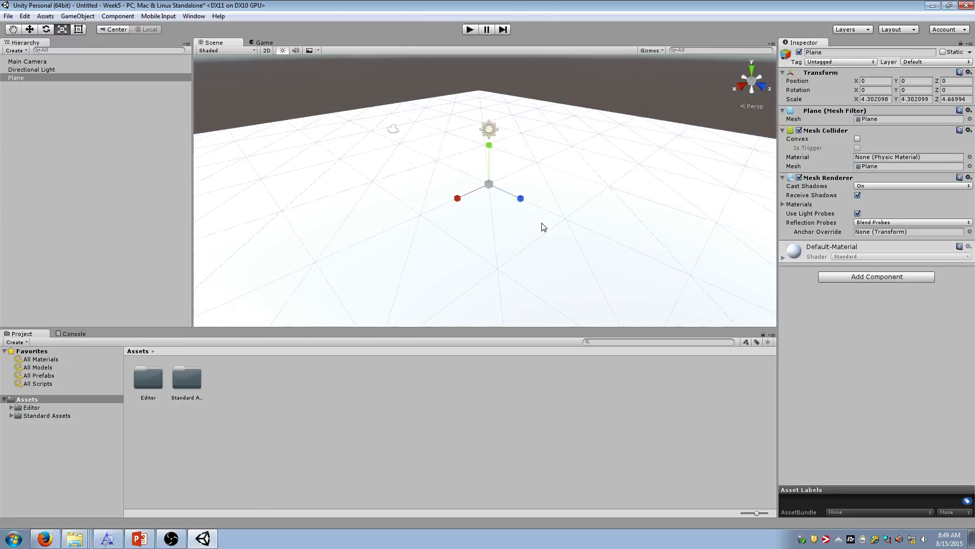
Step: Place the ThirdPersonController prefab from the Standard Assets ThirdPersonCharacter Prefabs folder onto the plane and frame it in the scene
right_drag(542, 225, 538, 216)
click(11, 416)
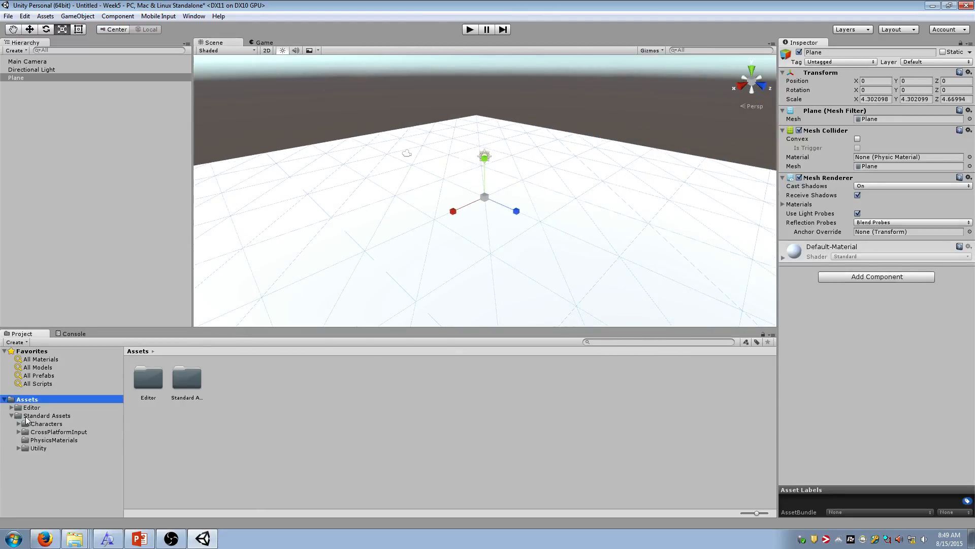
click(43, 425)
click(19, 424)
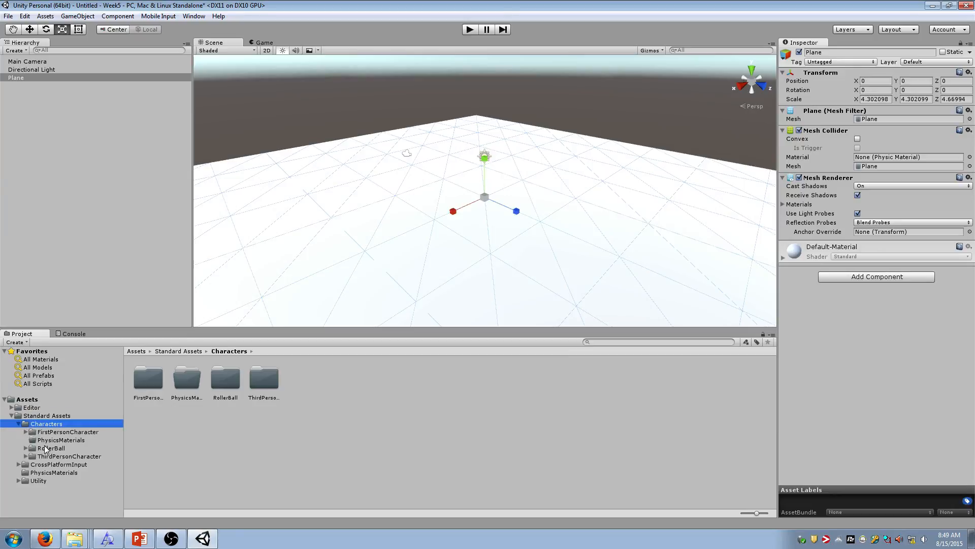
click(26, 456)
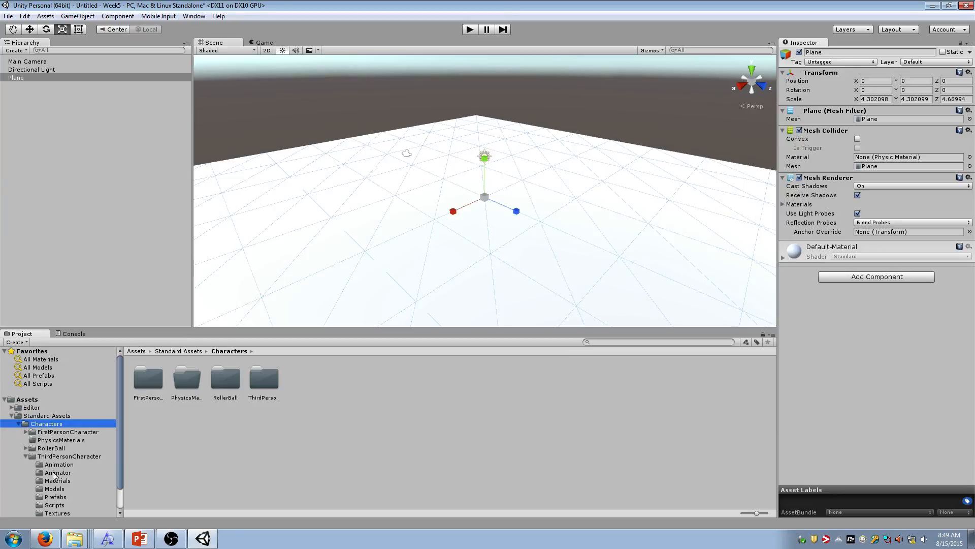
click(60, 498)
drag(187, 379, 420, 233)
key(f)
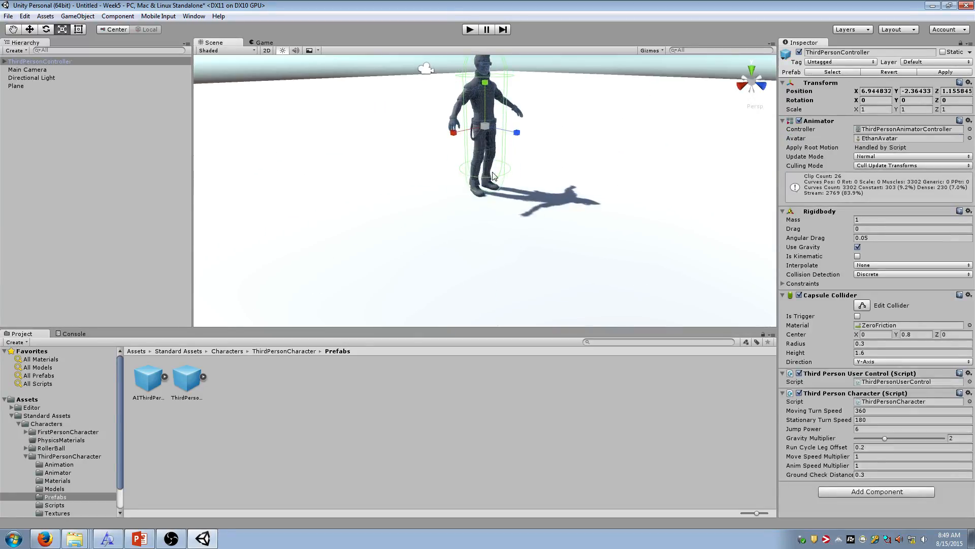
scroll(510, 106, up, 3)
scroll(510, 106, down, 3)
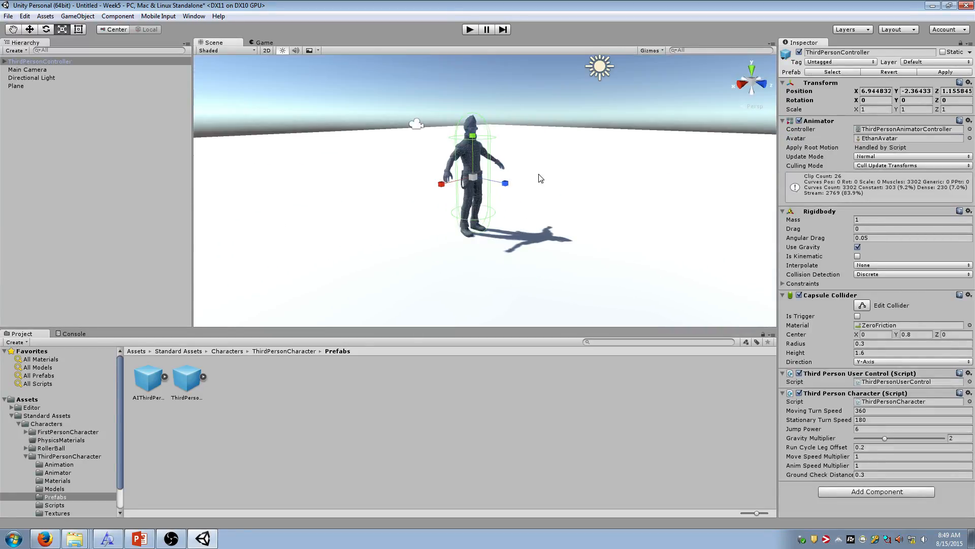
key(ctrl+shift+f)
scroll(509, 156, down, 4)
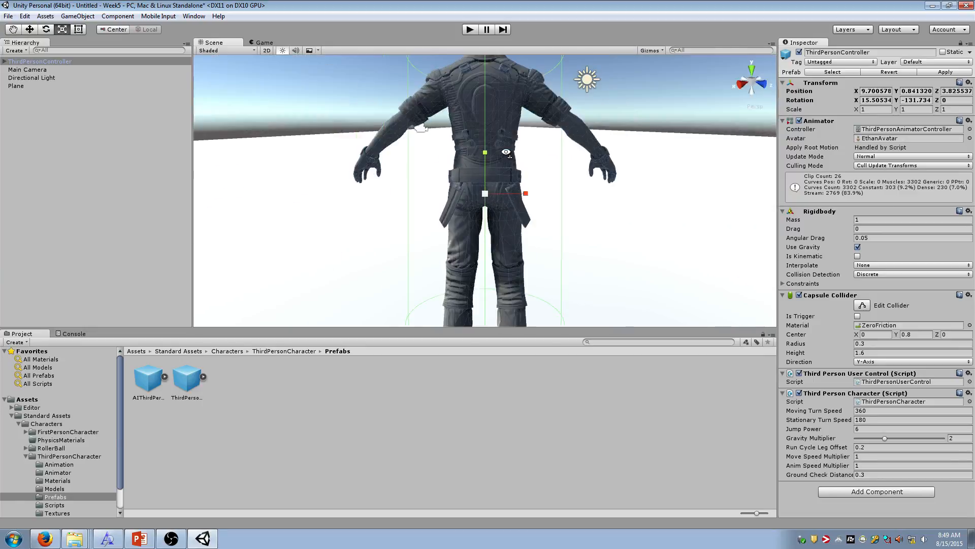
key(ctrl+z)
Step: Align the Main Camera with the current scene view so it looks at the third-person character
click(28, 70)
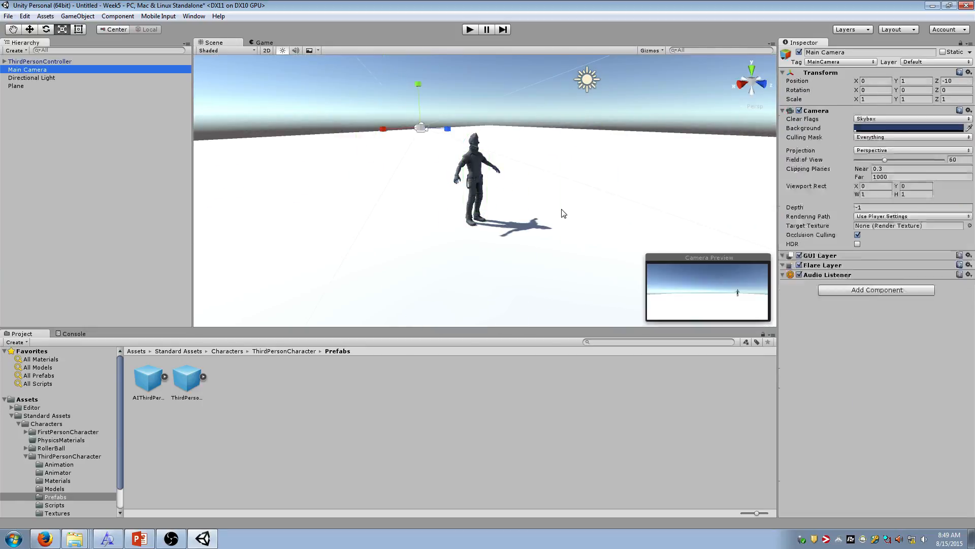
key(f)
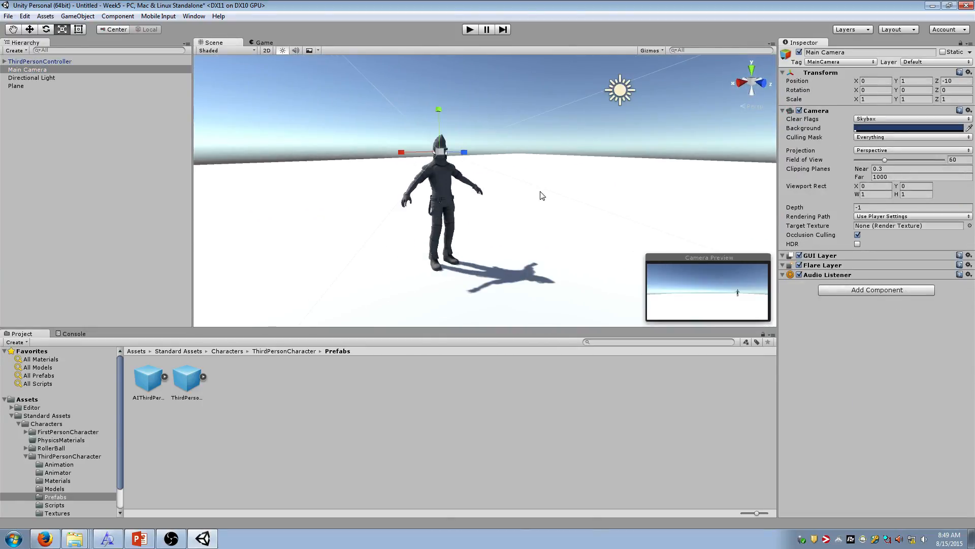
key(ctrl+shift+f)
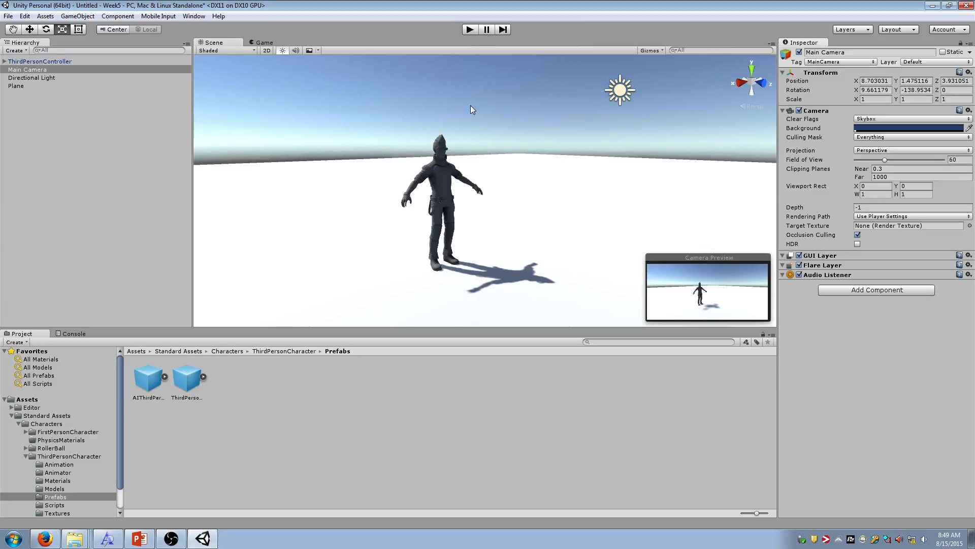
Step: Play-test the scene by running the character forward, backward and sideways in front of the fixed camera, and end the test
click(470, 30)
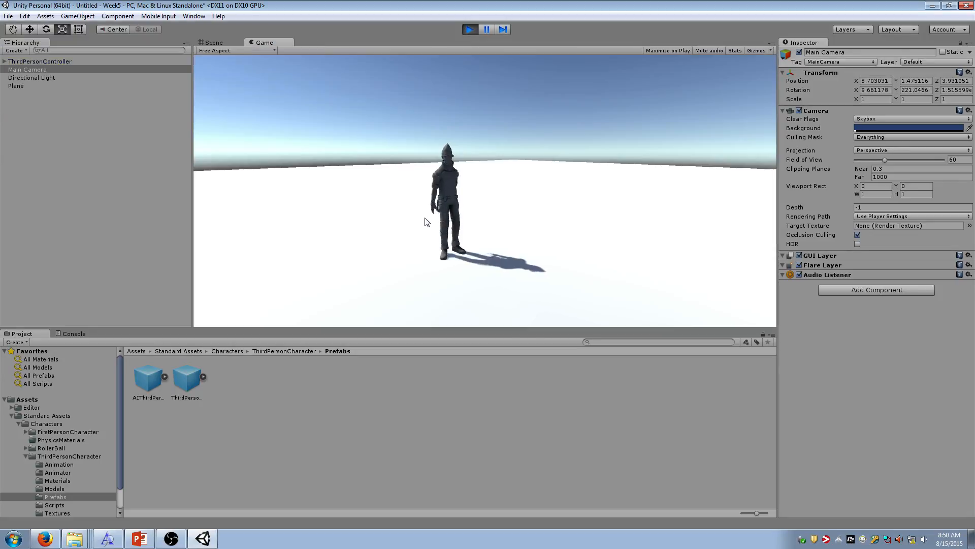
key(w)
key(a)
key(d)
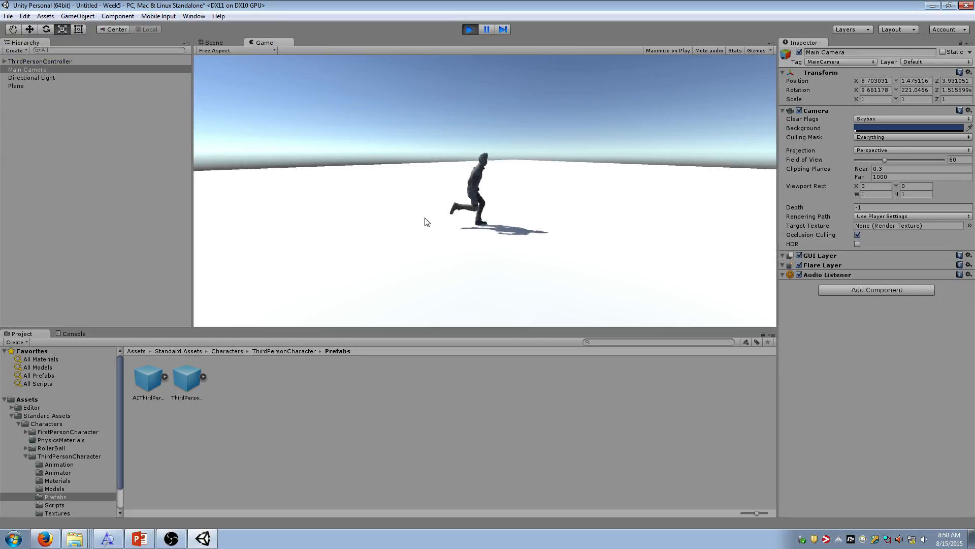
key(s)
key(a)
key(w)
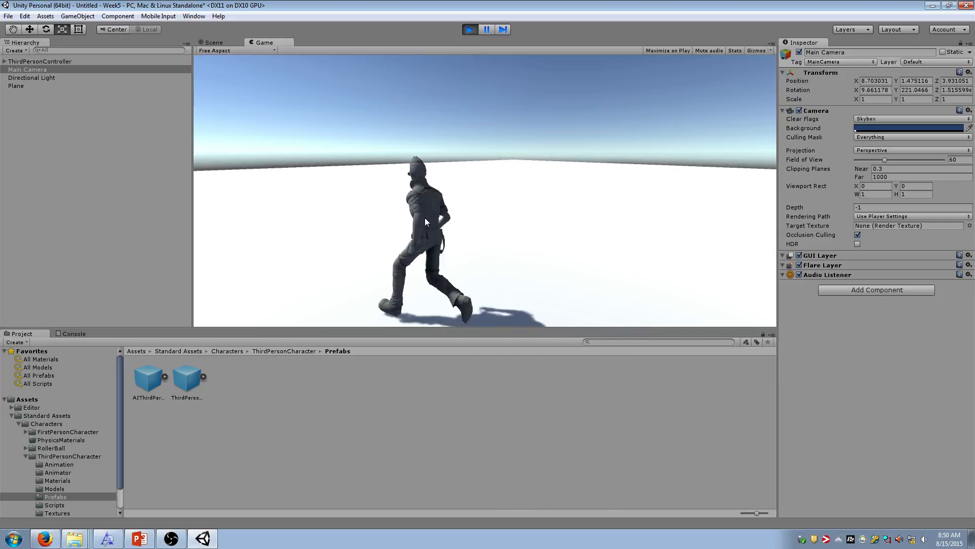
key(w)
key(d)
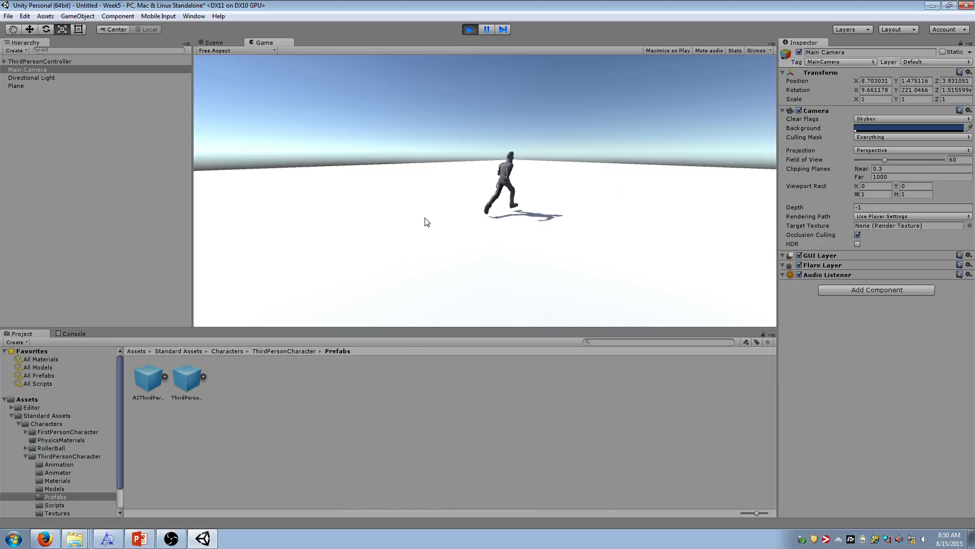
key(a)
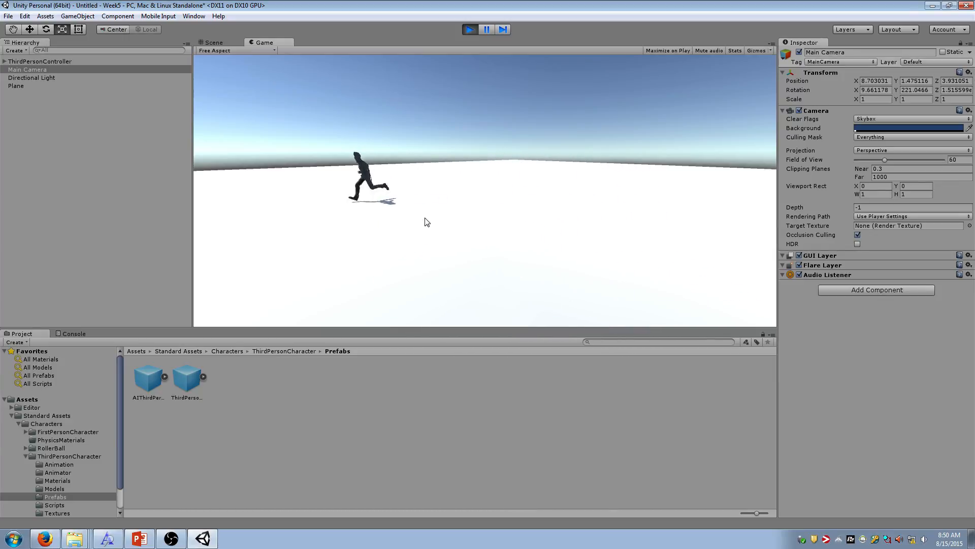
key(s)
key(d)
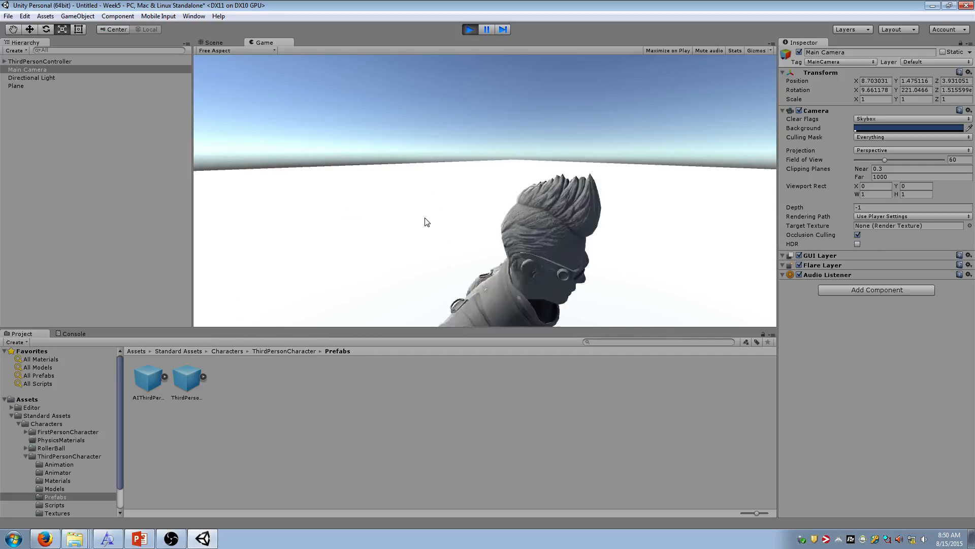
key(w)
key(a)
key(w)
key(d)
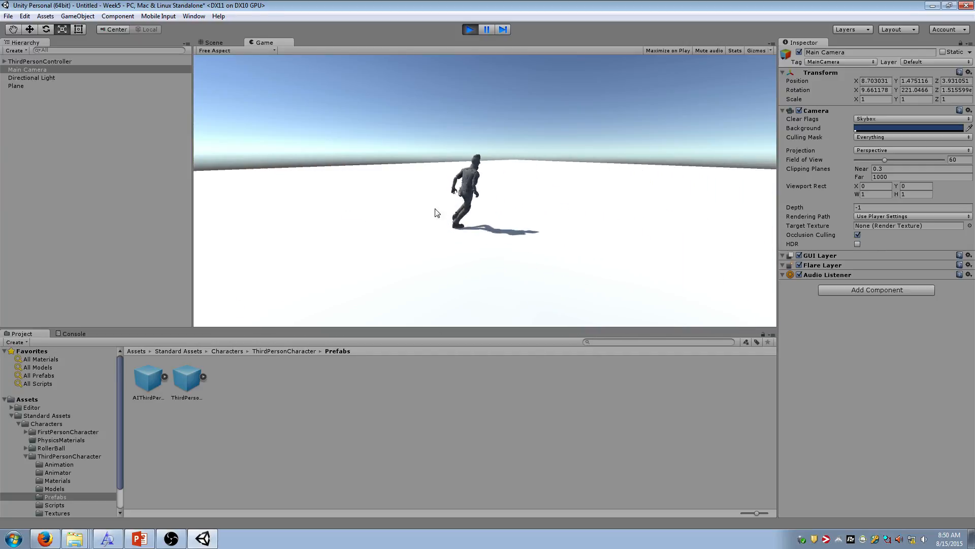
key(s)
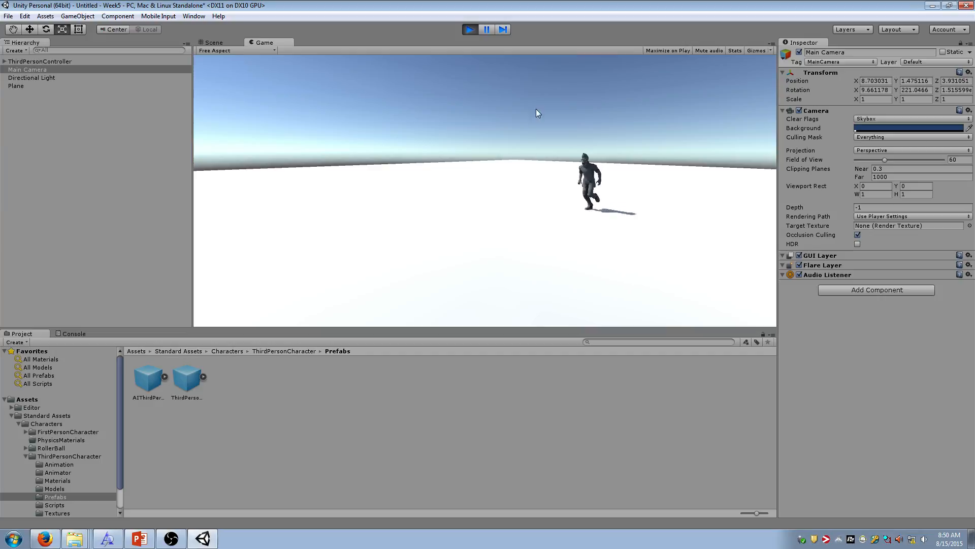
key(a)
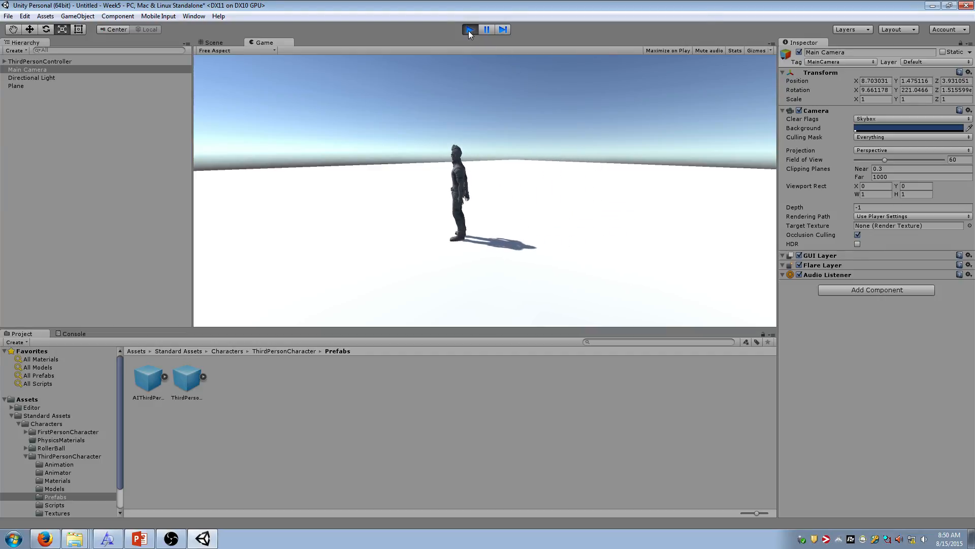
click(469, 30)
Step: Parent the Main Camera to ThirdPersonController and align it with a scene view from behind the character
drag(67, 70, 68, 63)
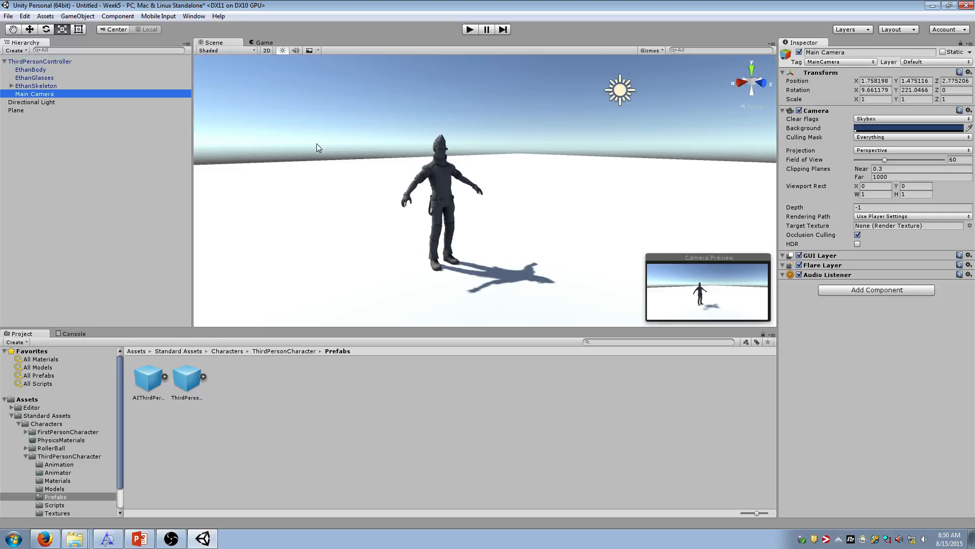
alt+drag(515, 159, 916, 150)
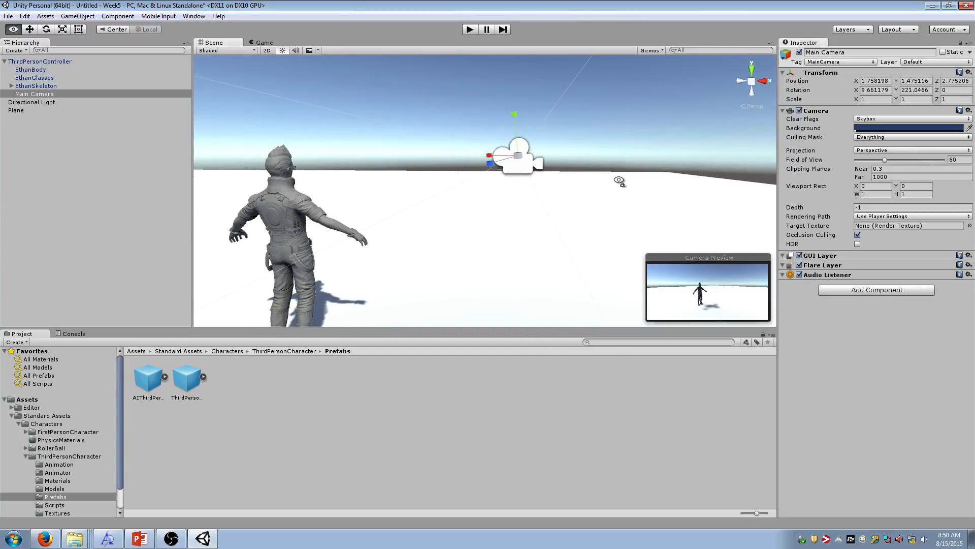
alt+drag(631, 182, 621, 184)
key(ctrl+shift+f)
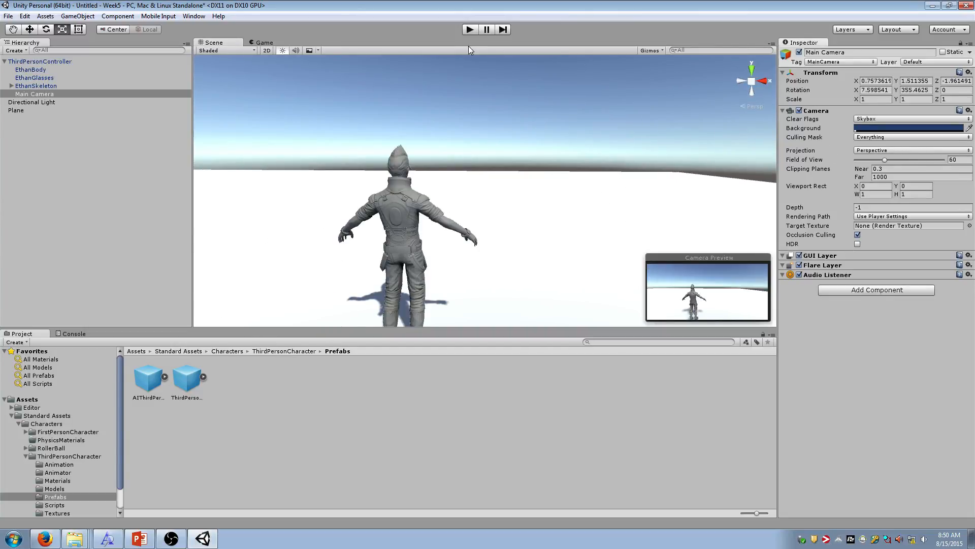
Step: Play-test the scene by running and turning the character with the parented camera following behind, and end the test
click(469, 30)
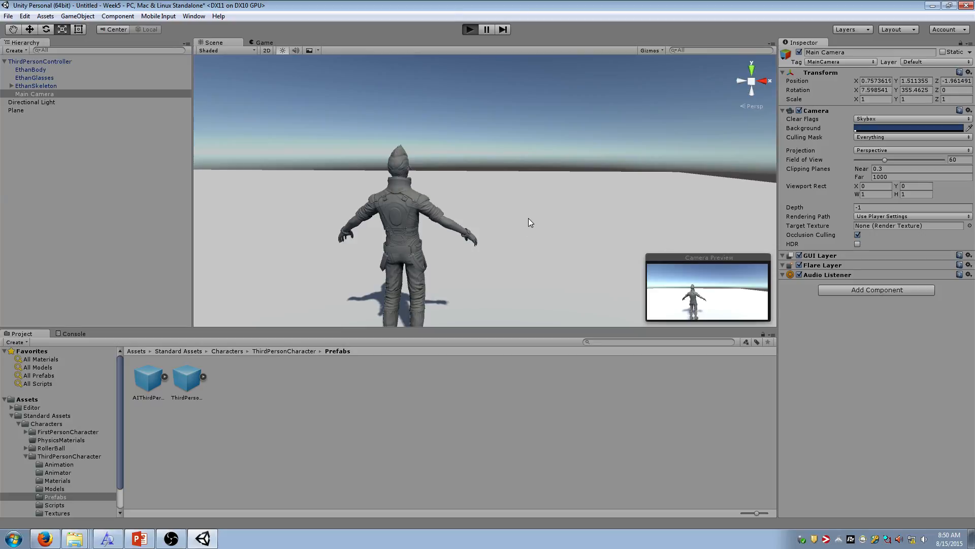
key(w)
key(a)
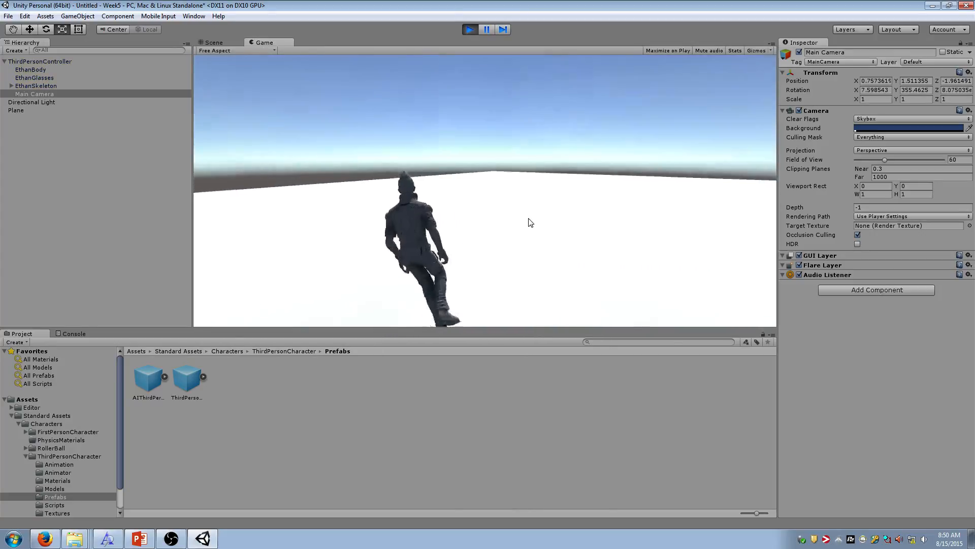
key(d)
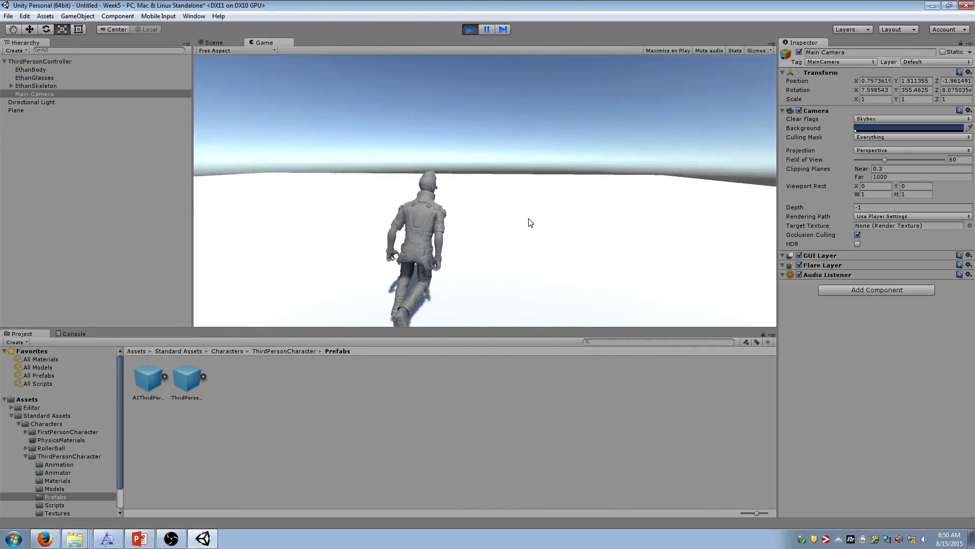
key(a)
key(d)
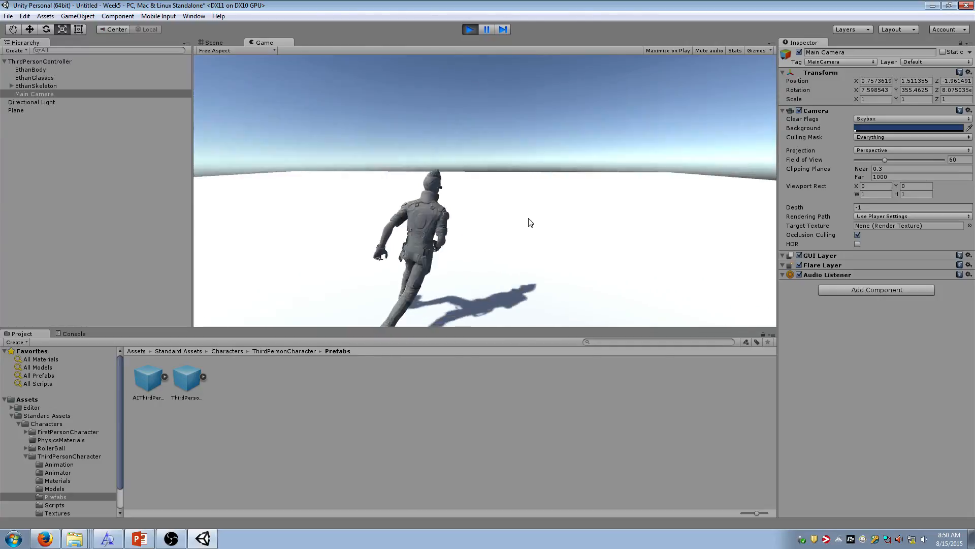
key(d)
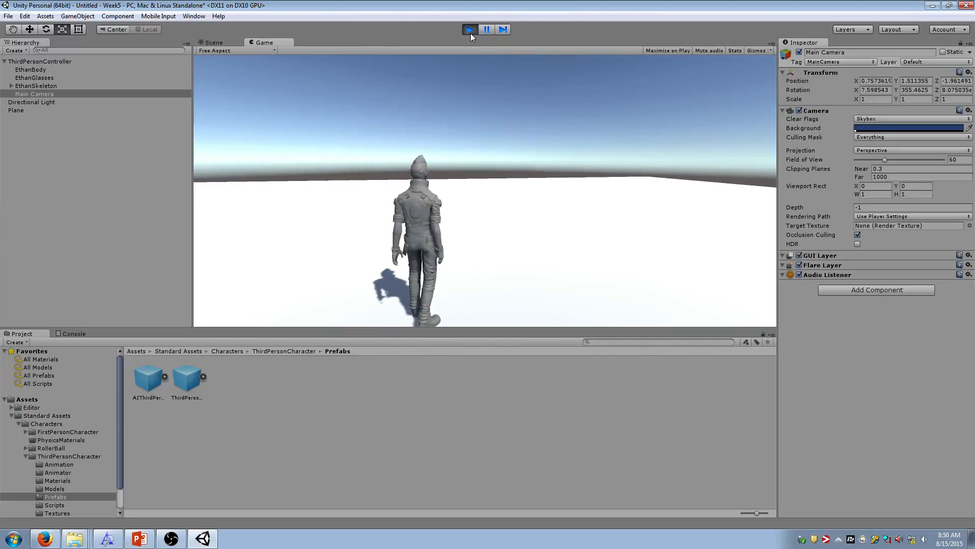
click(470, 31)
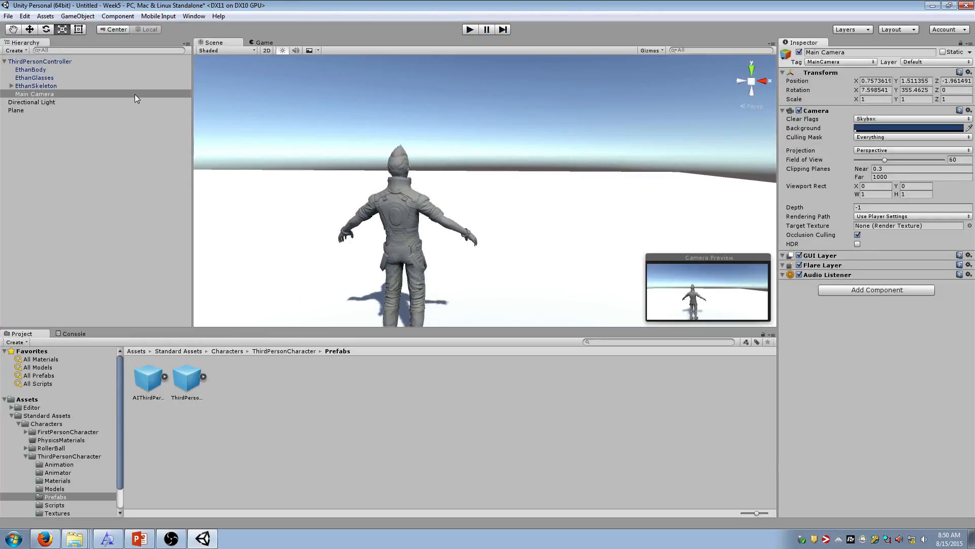
Step: Add a cube to the scene and move it along Z to about 4.66, in front of the character
click(117, 16)
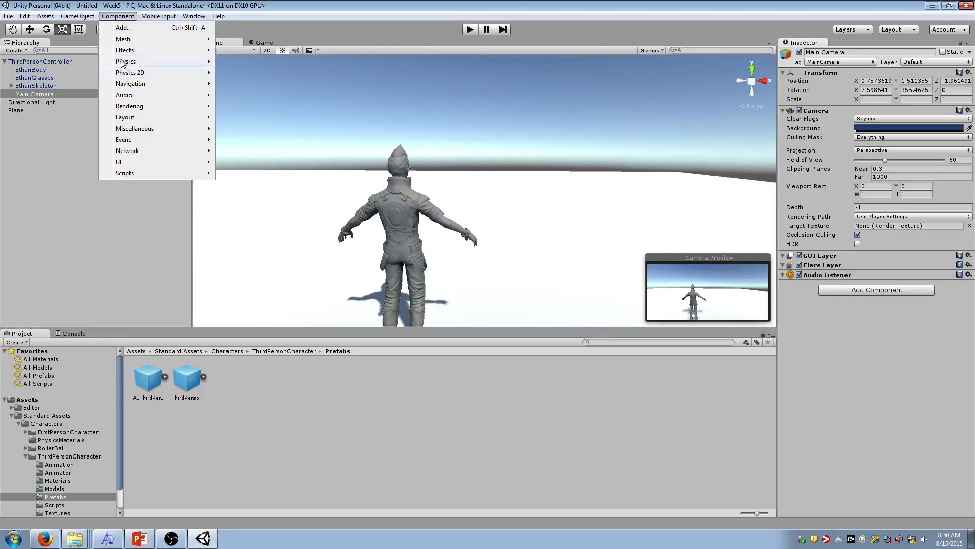
mouse_move(77, 16)
mouse_move(84, 53)
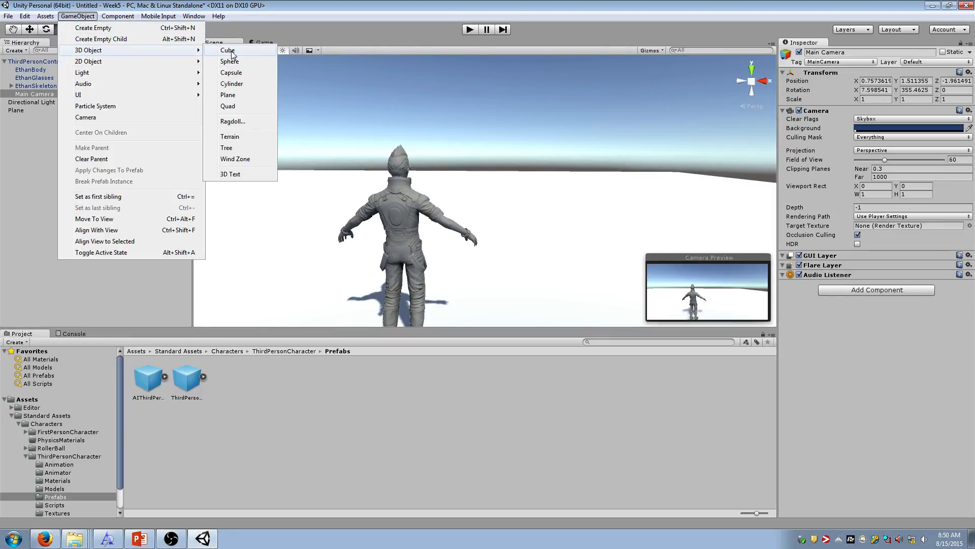
click(230, 51)
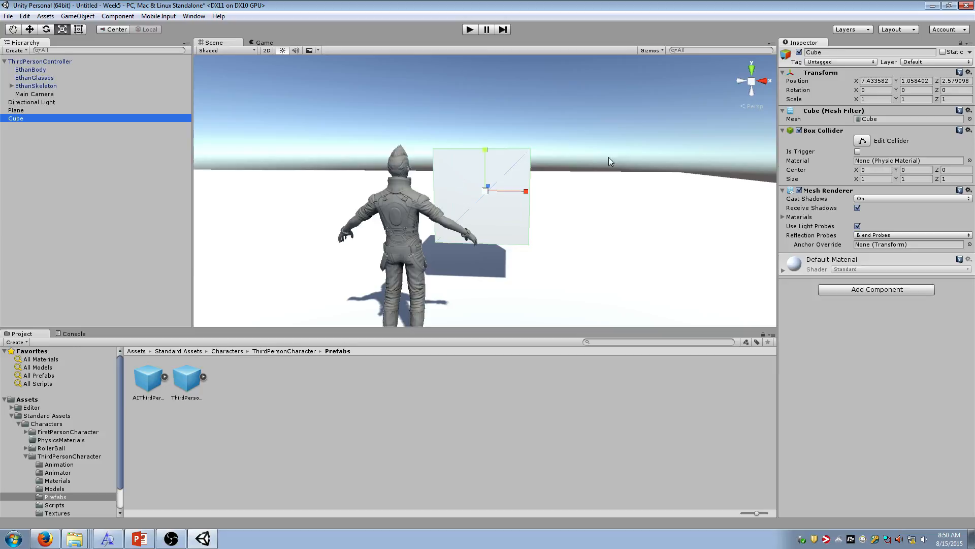
alt+drag(610, 160, 500, 178)
key(w)
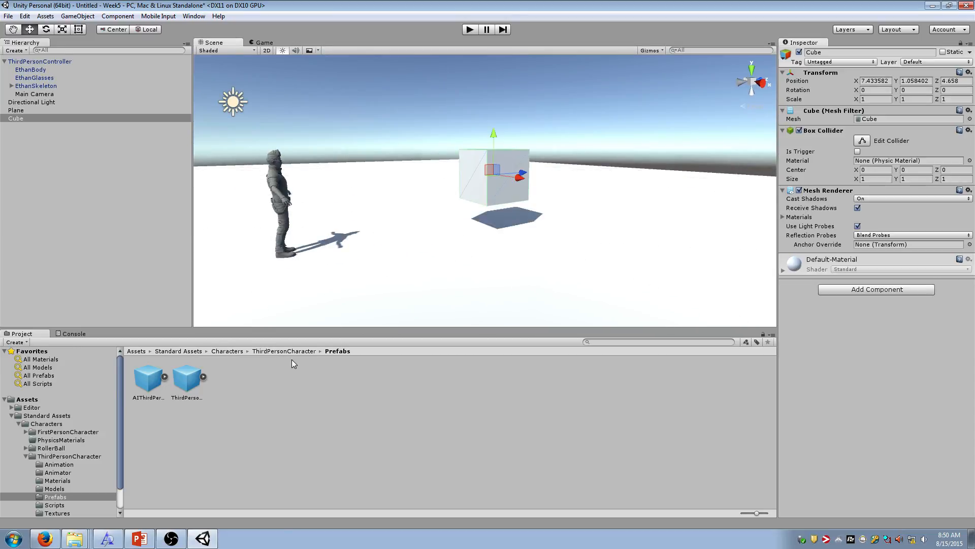
Step: Import the complete Cameras standard asset package into the project's Assets folder
click(36, 399)
right_click(36, 400)
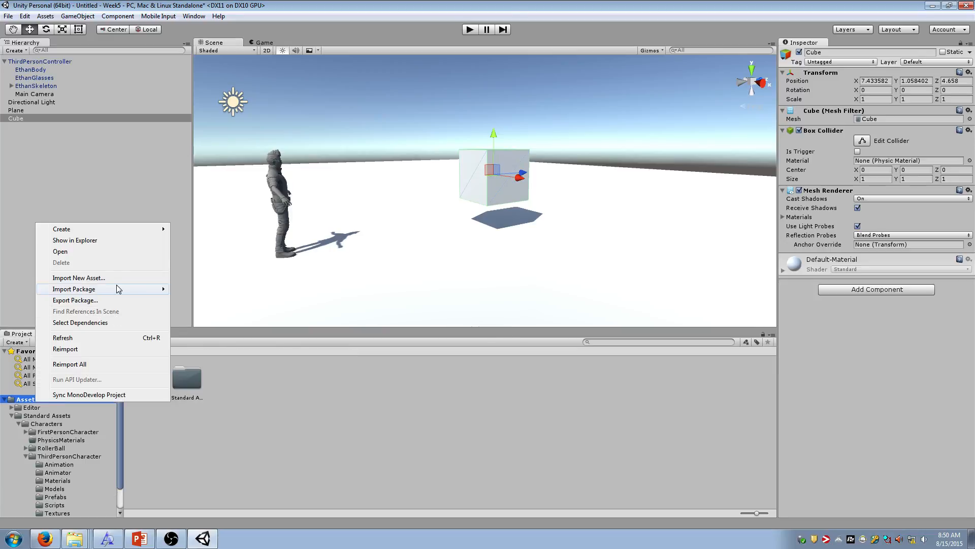
mouse_move(119, 289)
click(212, 315)
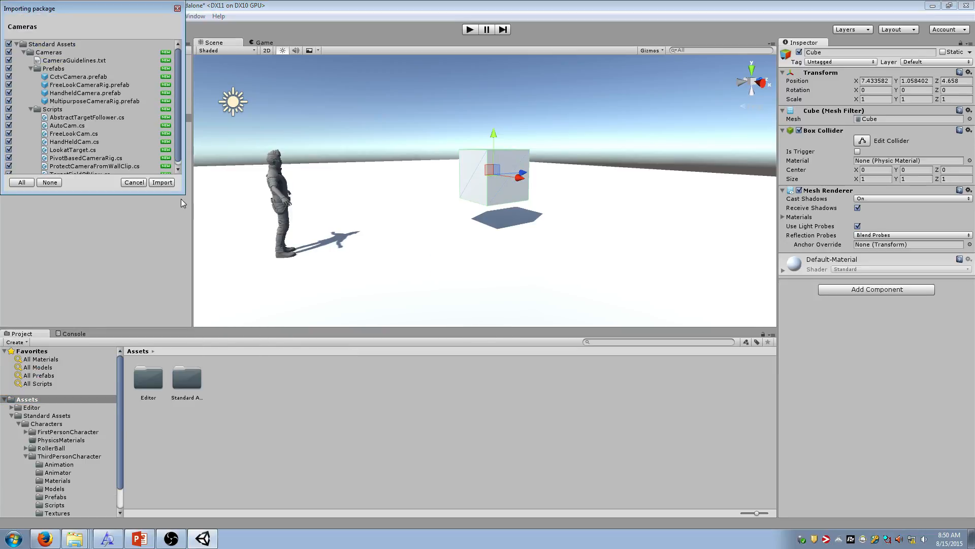
click(168, 182)
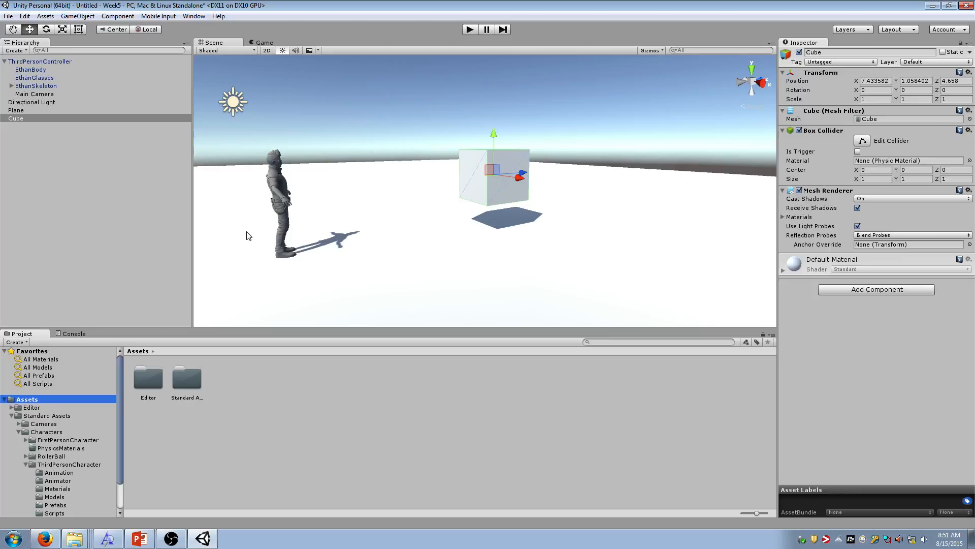
Step: Delete the Main Camera parented to ThirdPersonController
click(79, 95)
click(22, 424)
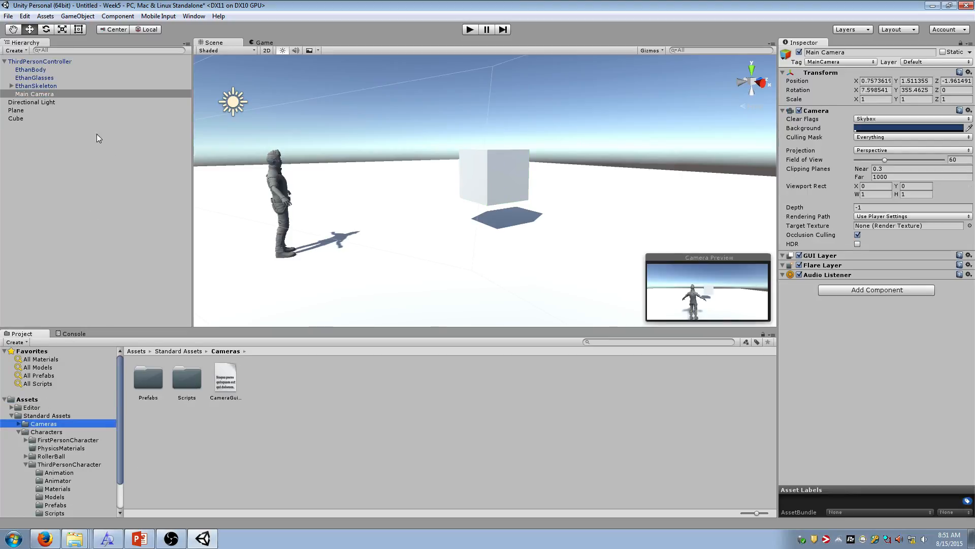
click(78, 84)
click(78, 96)
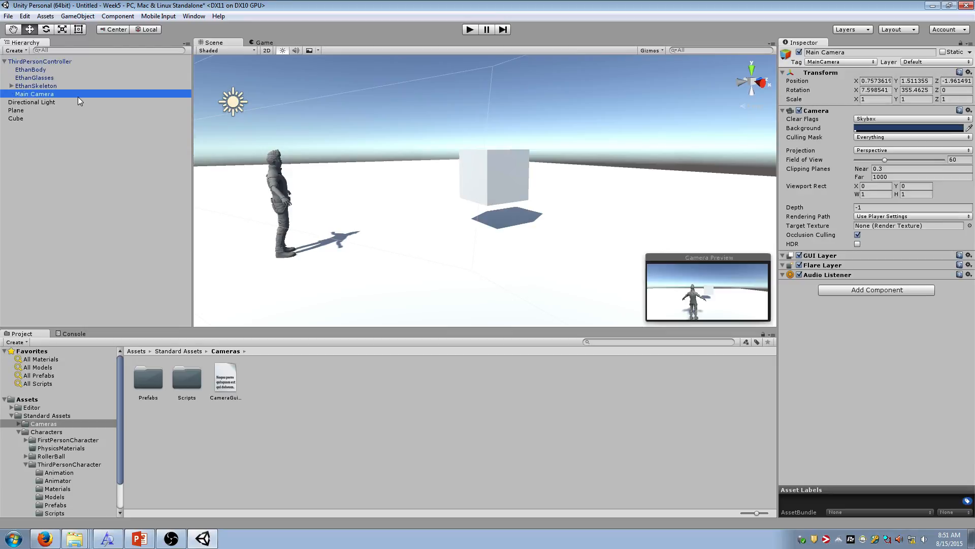
key(Delete)
alt+drag(338, 196, 409, 196)
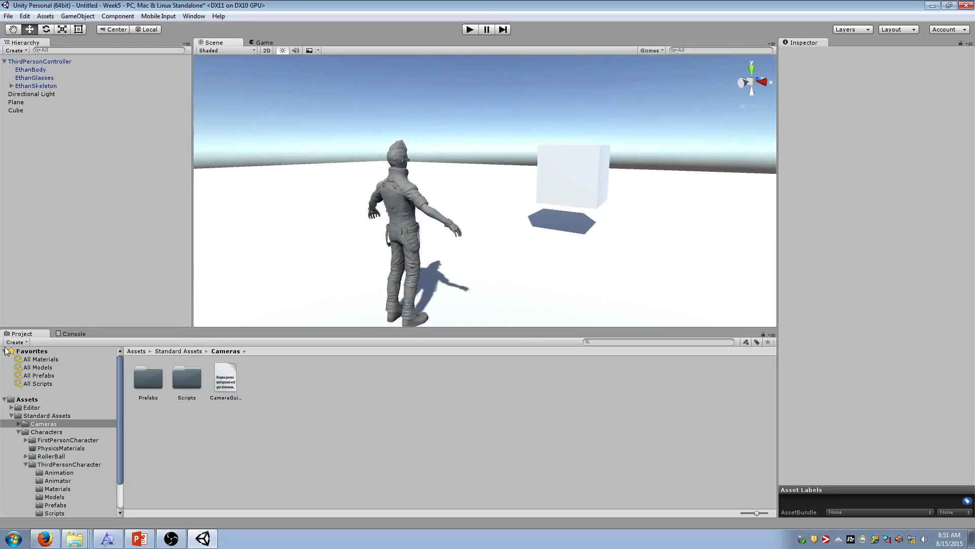
Step: Open the Prefabs folder under Standard Assets Cameras and show its assets as a list
click(20, 424)
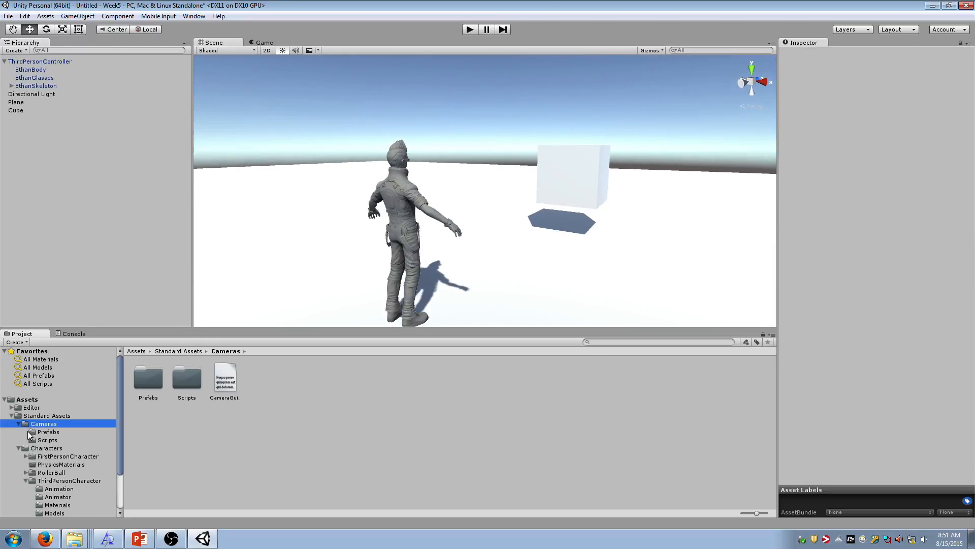
click(31, 432)
click(260, 375)
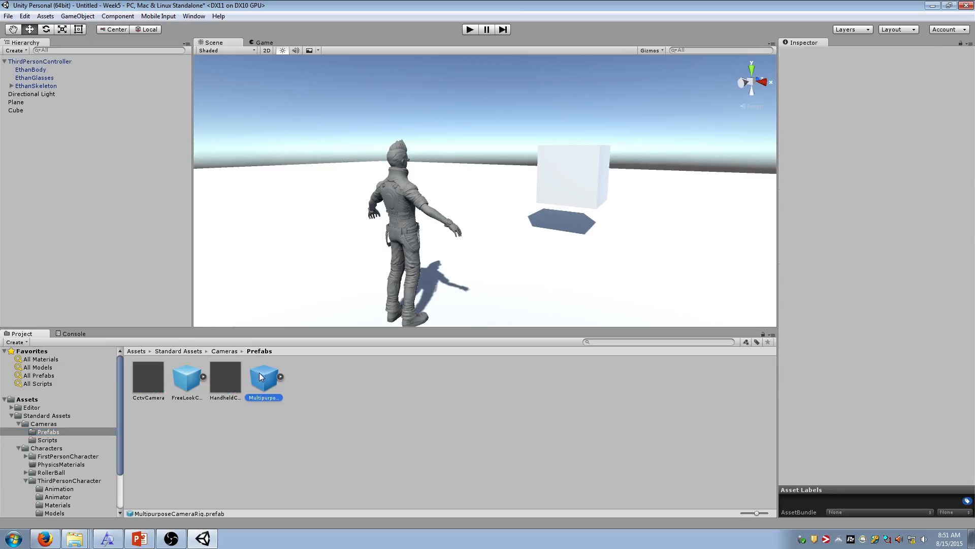
drag(760, 509, 730, 512)
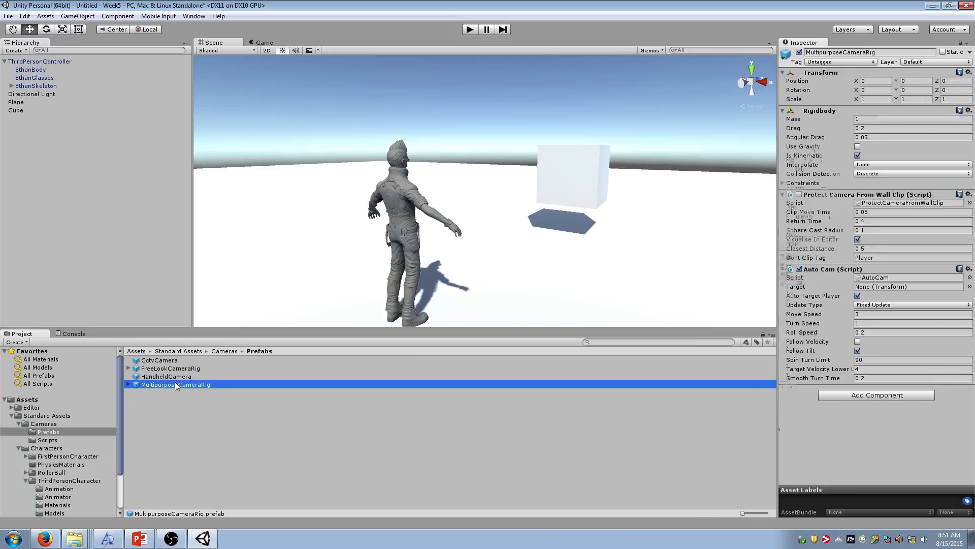
Step: Compare the component settings of the FreeLookCameraRig, HandheldCamera, CctvCamera and MultipurposeCameraRig prefabs
click(185, 370)
click(191, 376)
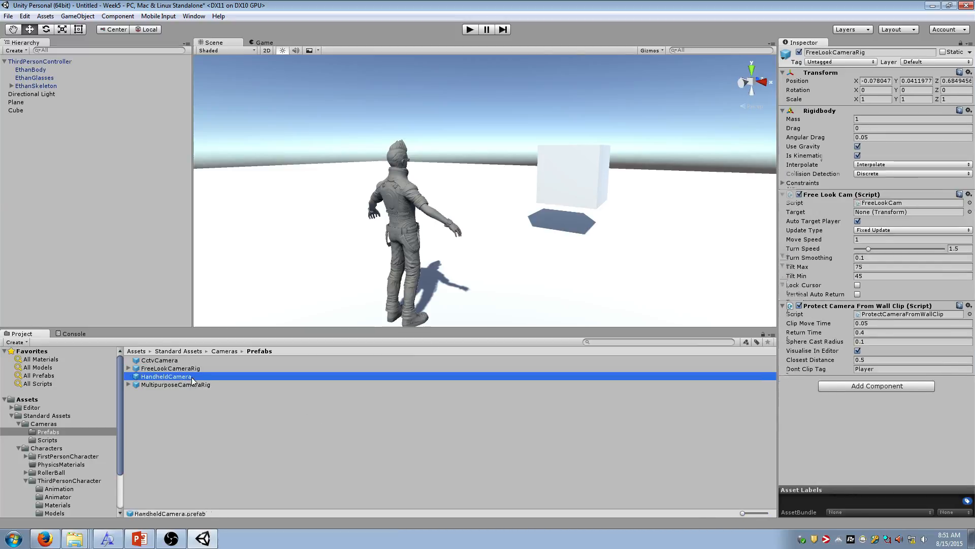
click(191, 361)
click(190, 385)
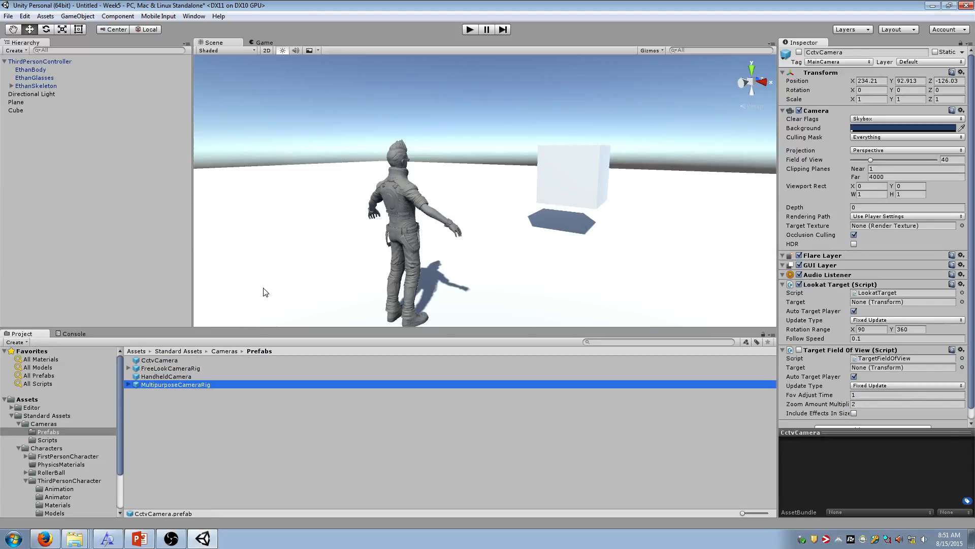
Step: Place the MultipurposeCameraRig prefab on the plane near the character and set its Auto Cam target to ThirdPersonController
scroll(307, 198, down, 3)
right_drag(306, 200, 324, 232)
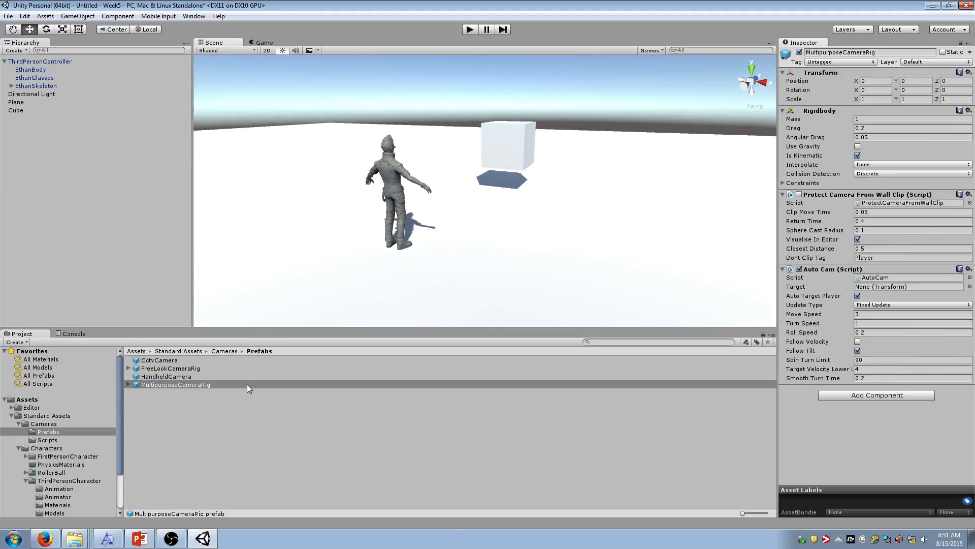
drag(247, 384, 317, 220)
scroll(317, 219, down, 3)
right_drag(318, 219, 211, 211)
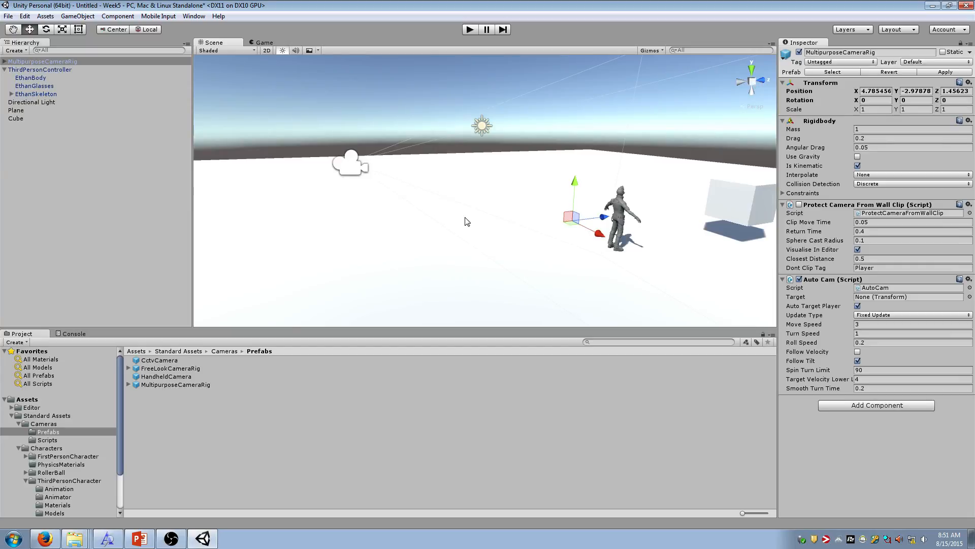
right_drag(465, 221, 472, 219)
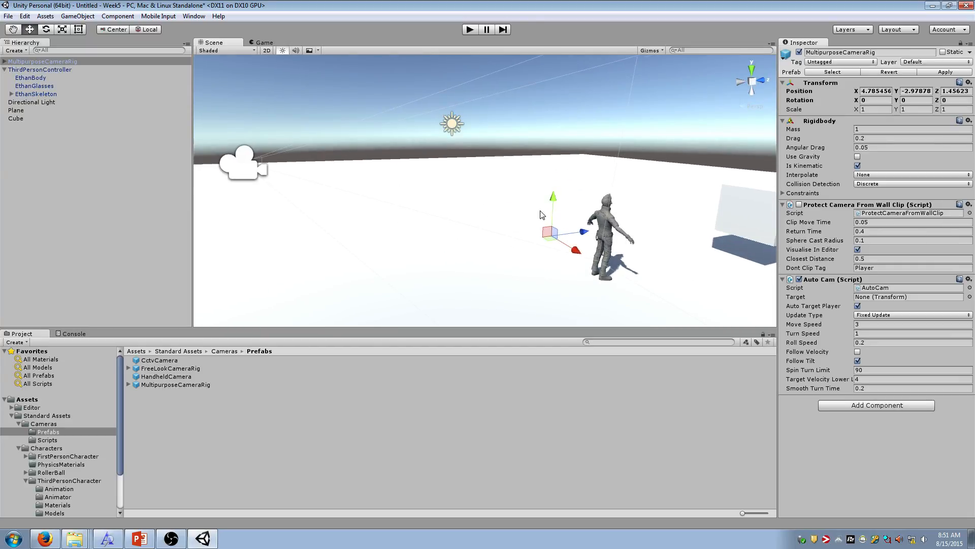
drag(43, 72, 876, 300)
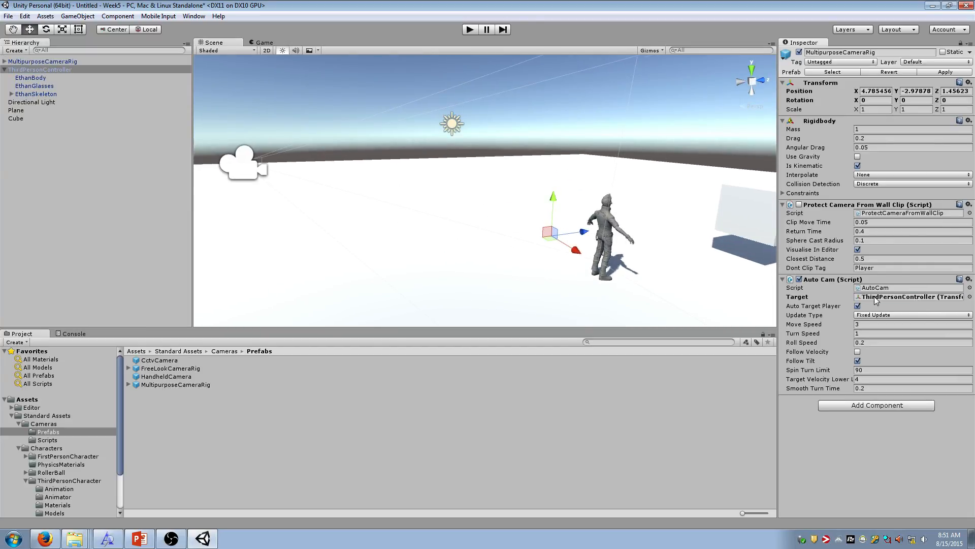
Step: Play-test the MultipurposeCameraRig by running the character in all directions around the cube, and end the test
click(469, 30)
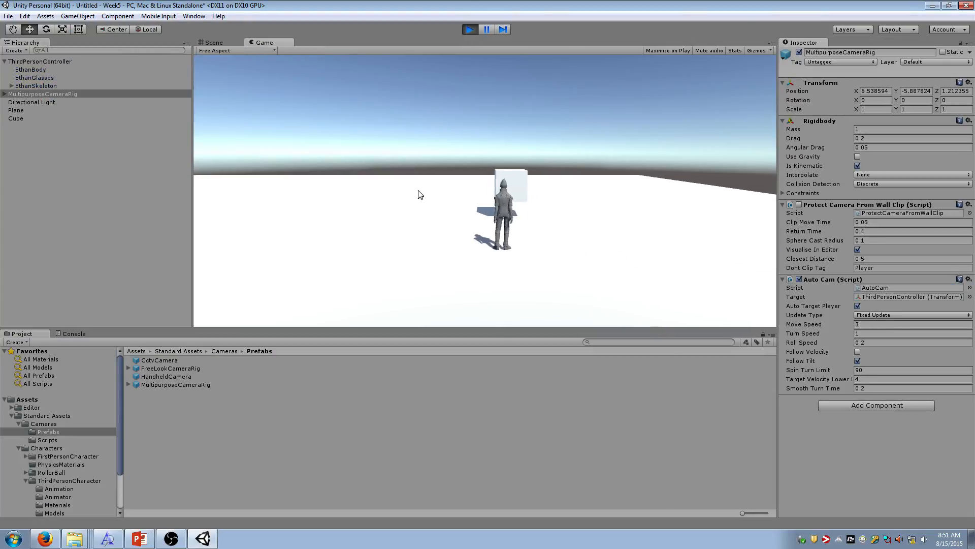
key(a)
key(d)
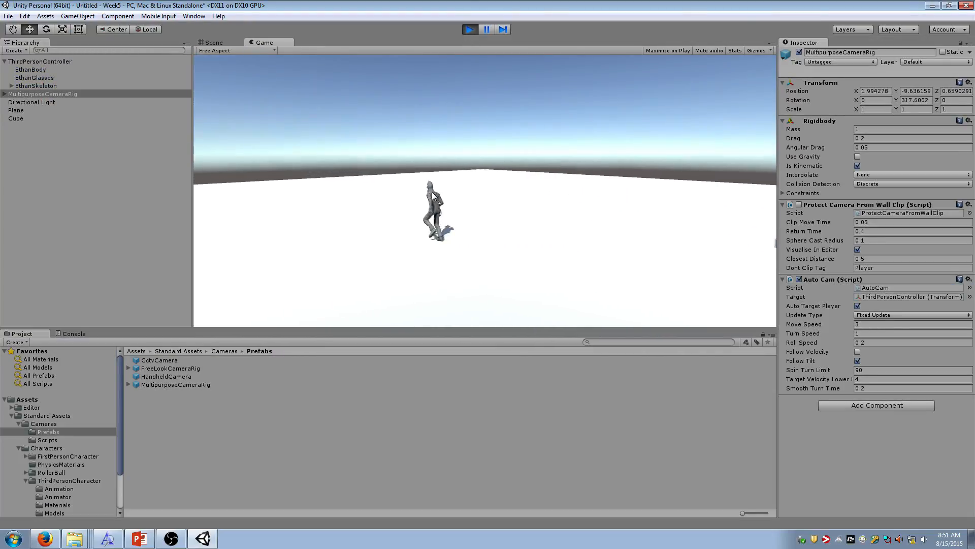
key(d)
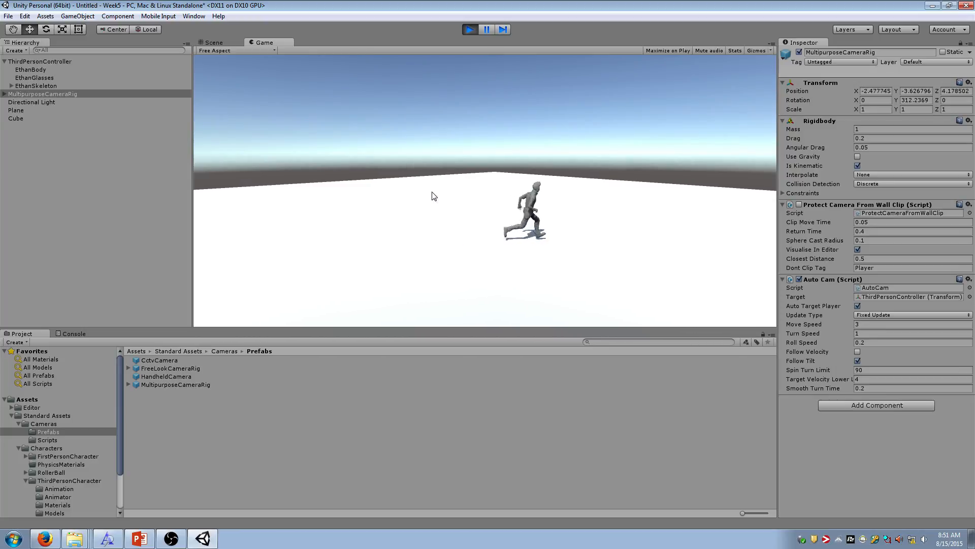
key(d)
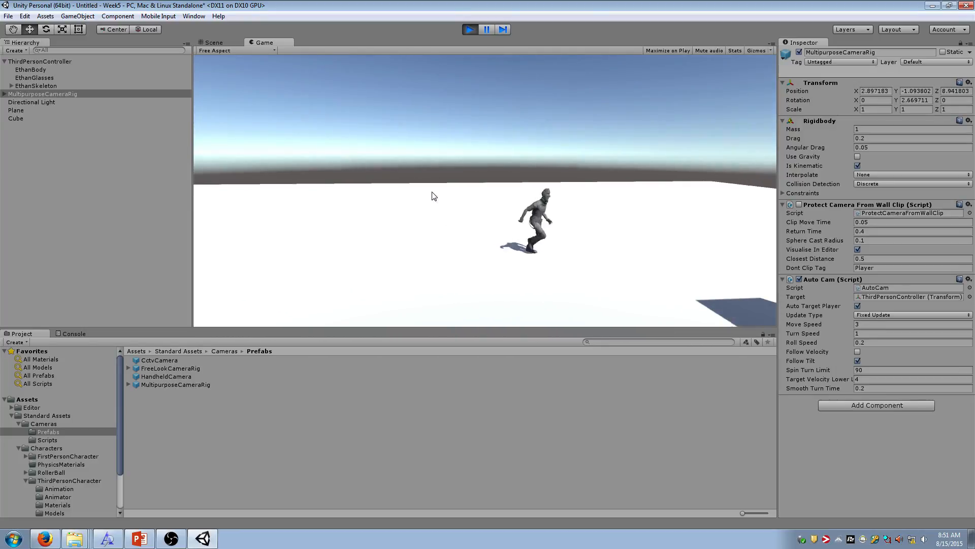
key(s)
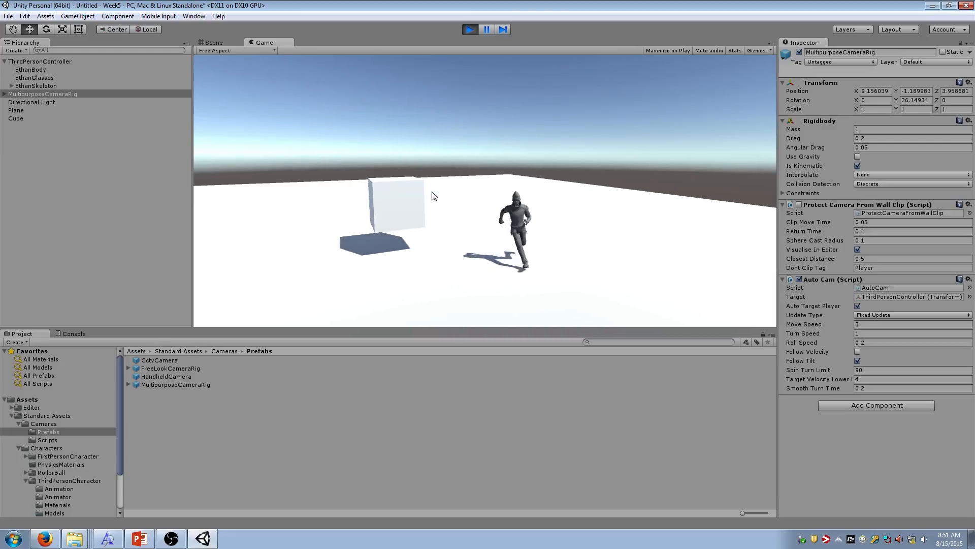
key(s)
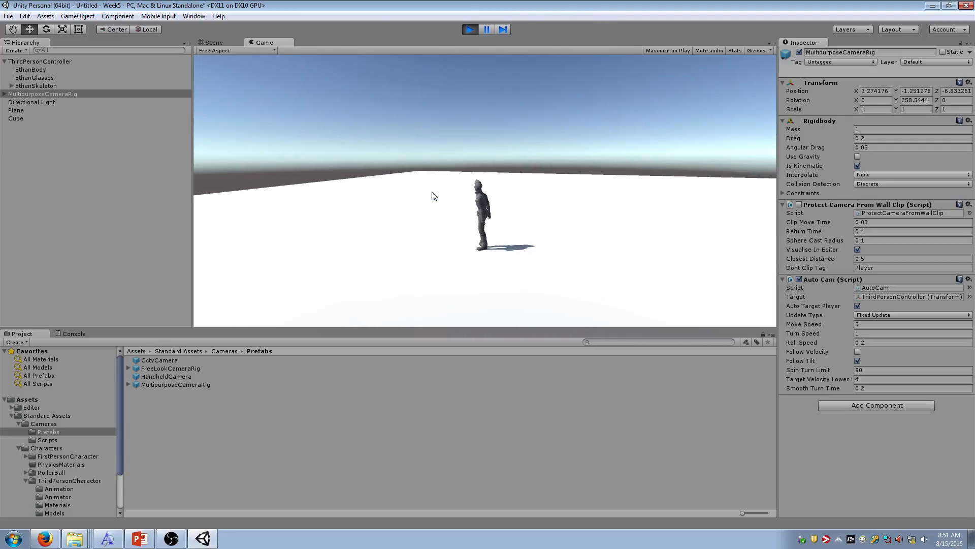
key(w)
key(d)
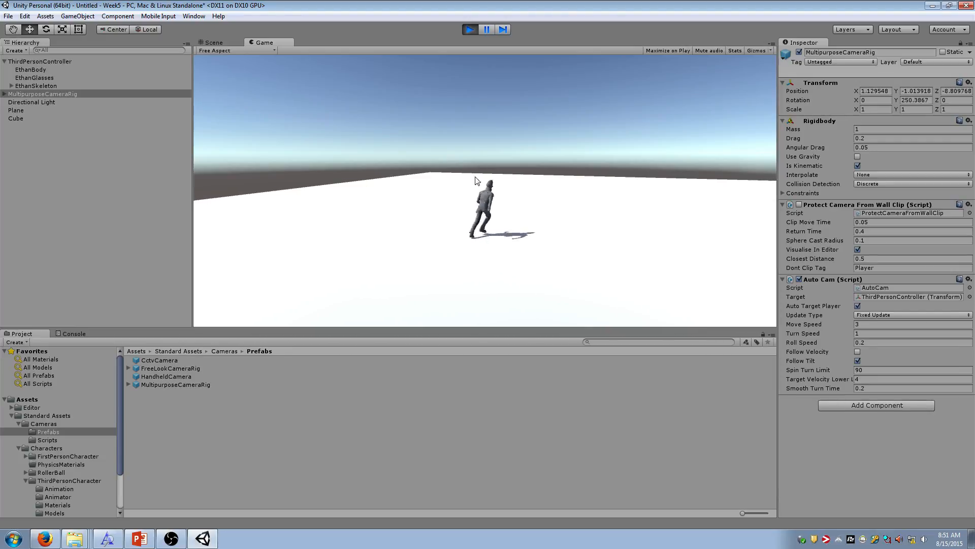
click(468, 31)
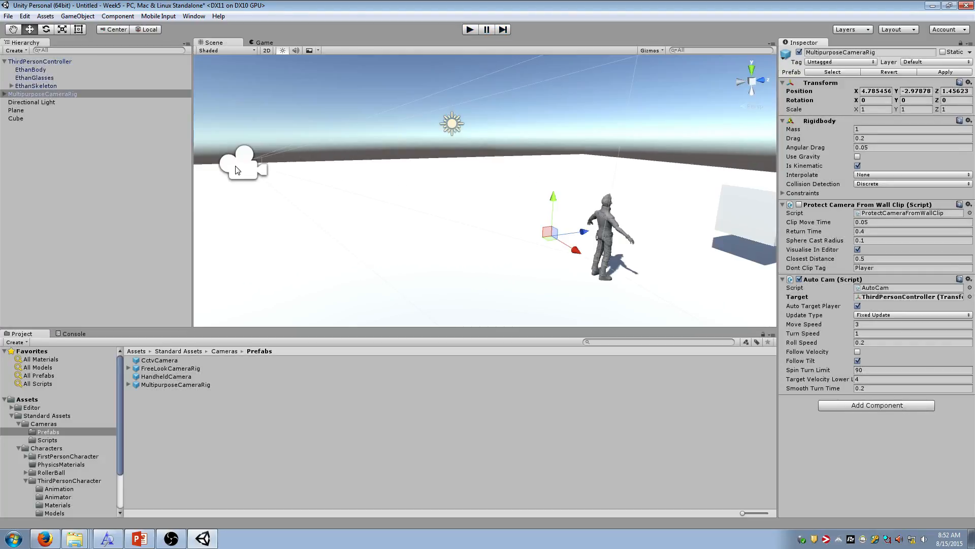
Step: Move the MainCamera inside MultipurposeCameraRig closer to the character, to position Y -0.22 and Z -0.68
click(235, 171)
middle_drag(334, 183, 337, 185)
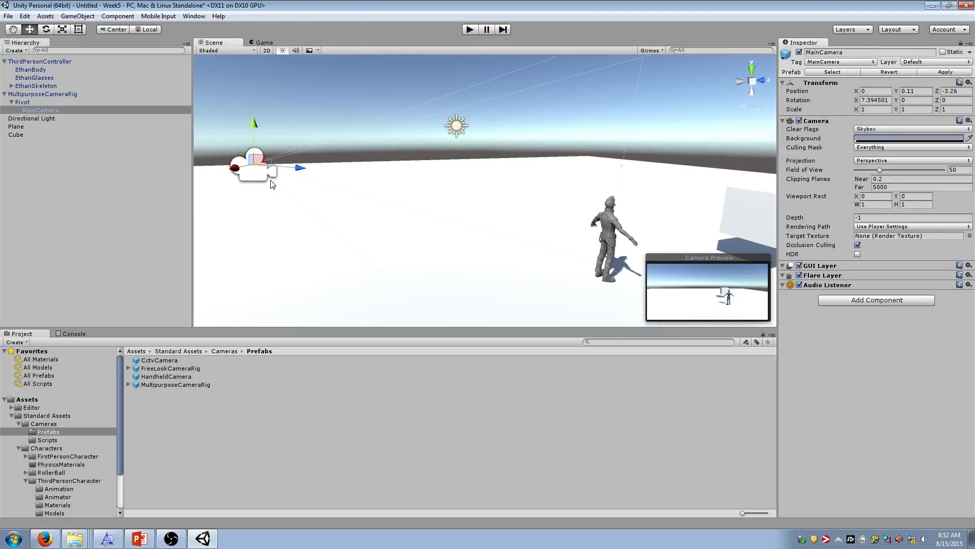
drag(273, 170, 463, 193)
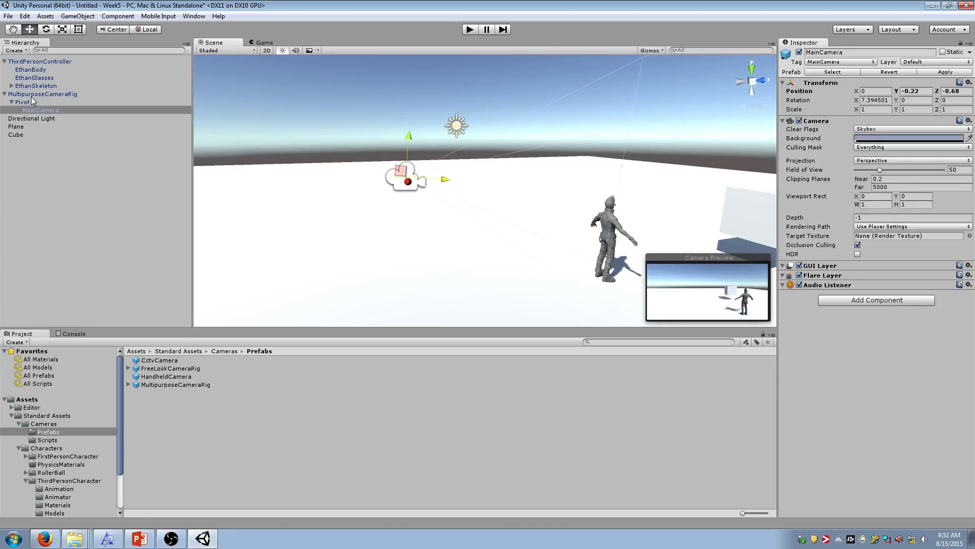
Step: Parent the MultipurposeCameraRig to ThirdPersonController and reset the rig's Transform position to 0, 0, 0
drag(46, 94, 45, 63)
click(558, 288)
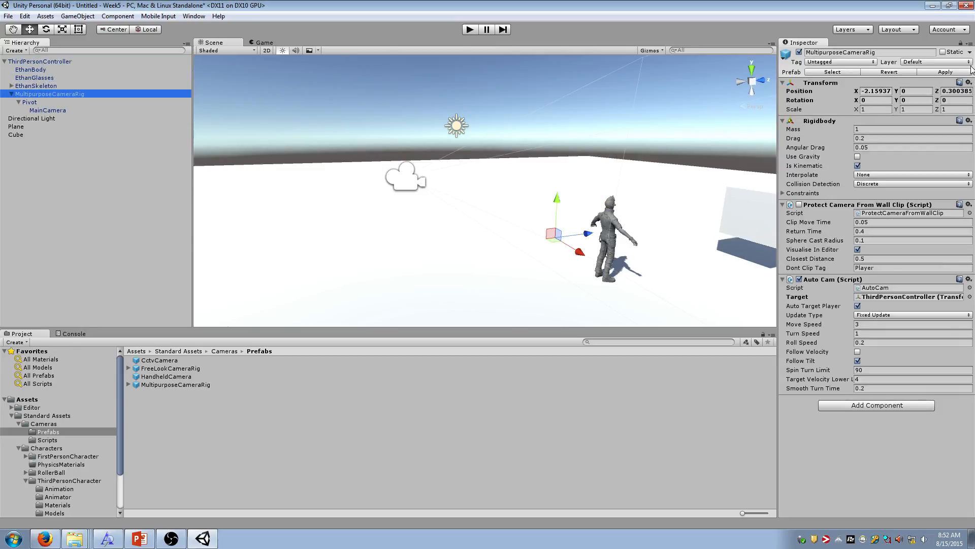
click(969, 82)
click(939, 175)
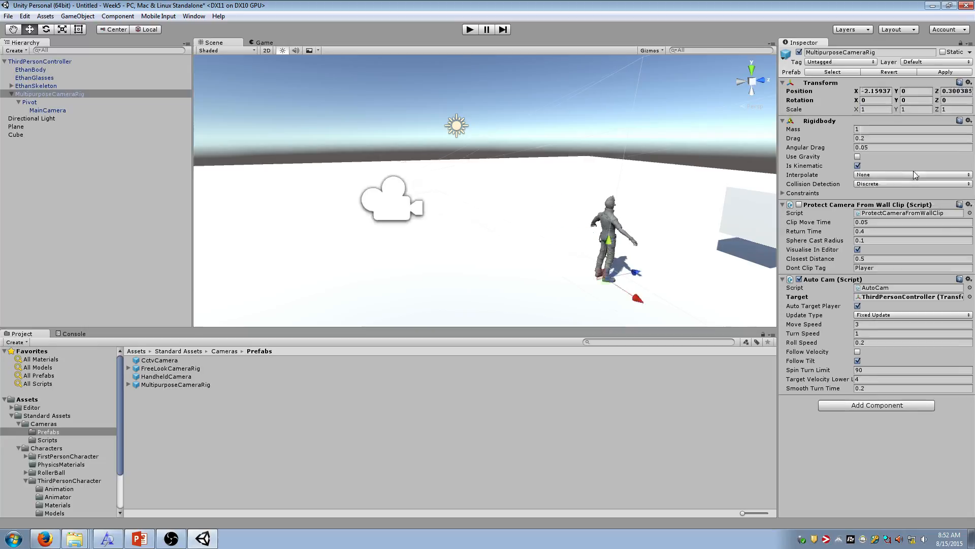
click(38, 94)
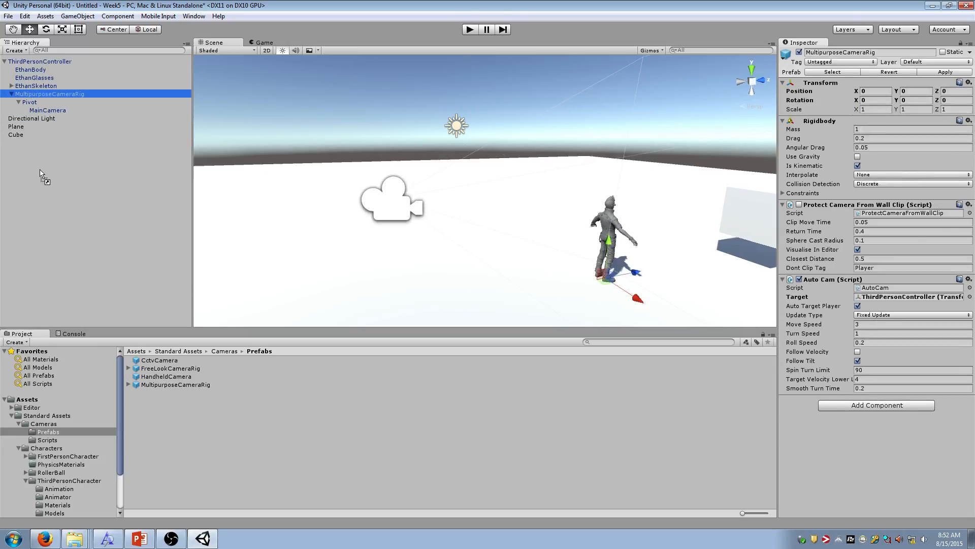
Step: Play-test the parented camera rig by running the character forward, and end the test
click(470, 29)
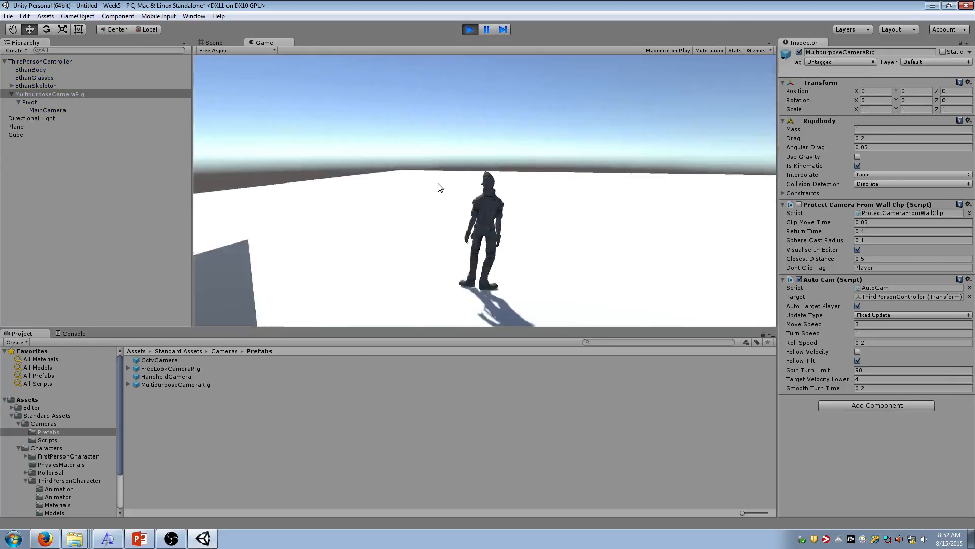
key(w)
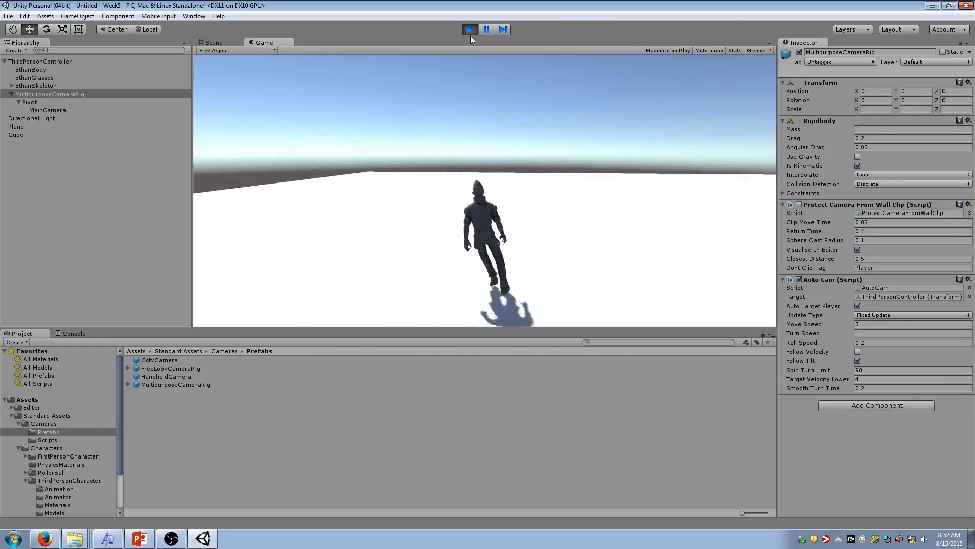
click(470, 30)
Step: Unparent MultipurposeCameraRig from ThirdPersonController and move its MainCamera close behind the character's shoulder, to X 0.474, Y -0.434, Z 1.941
drag(53, 94, 80, 193)
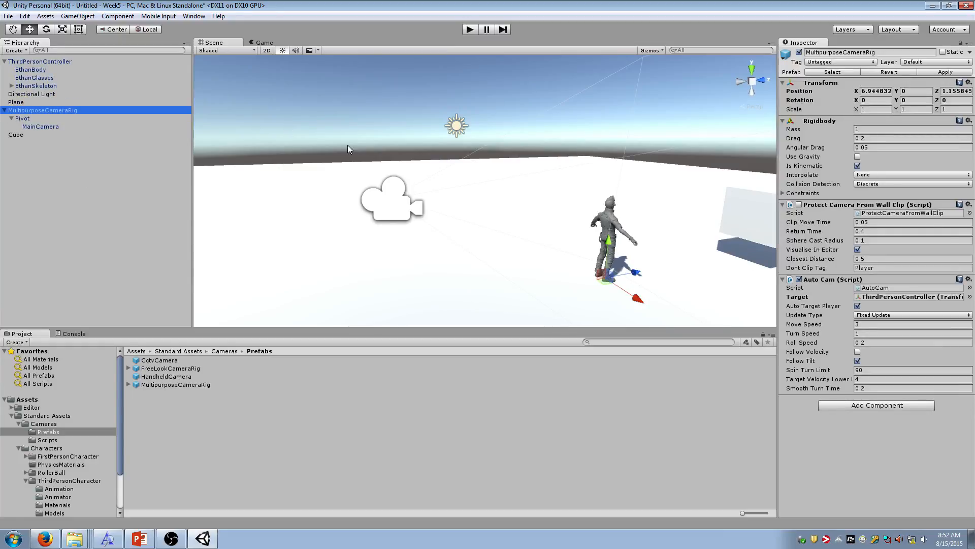
click(403, 210)
scroll(444, 214, up, 1)
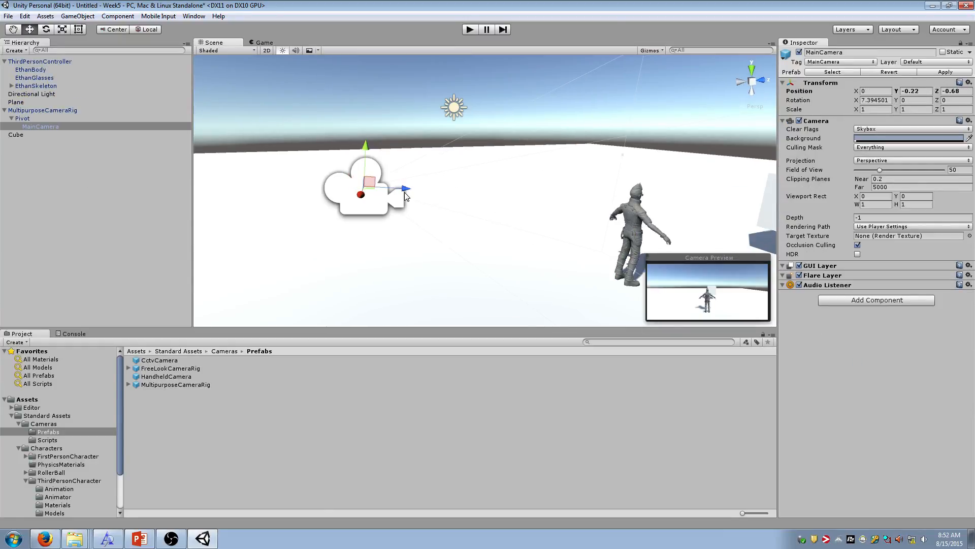
drag(404, 191, 663, 208)
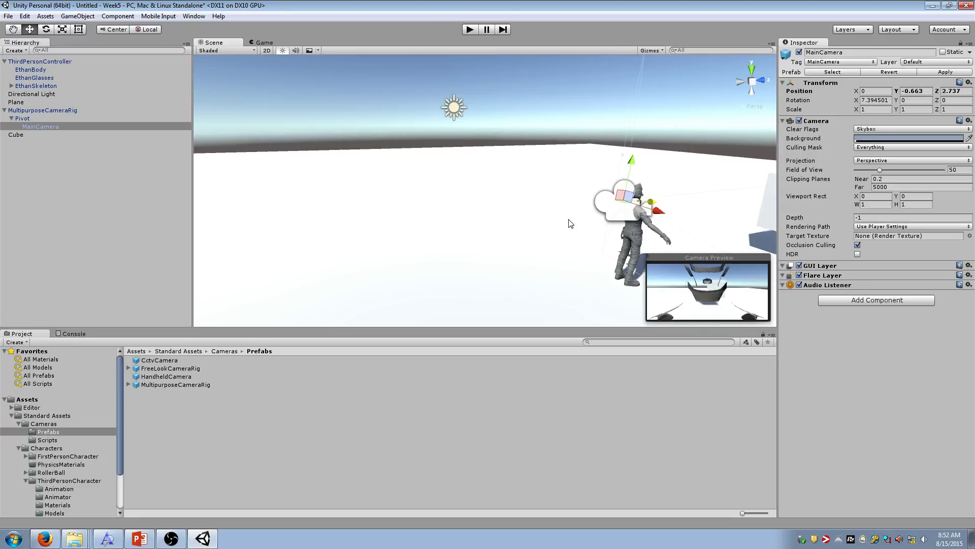
right_drag(666, 204, 643, 204)
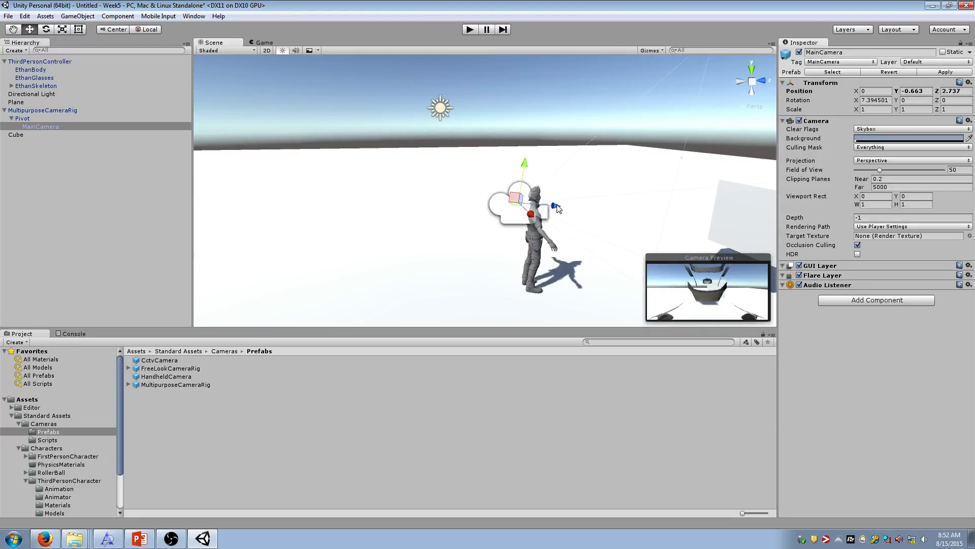
drag(557, 208, 514, 204)
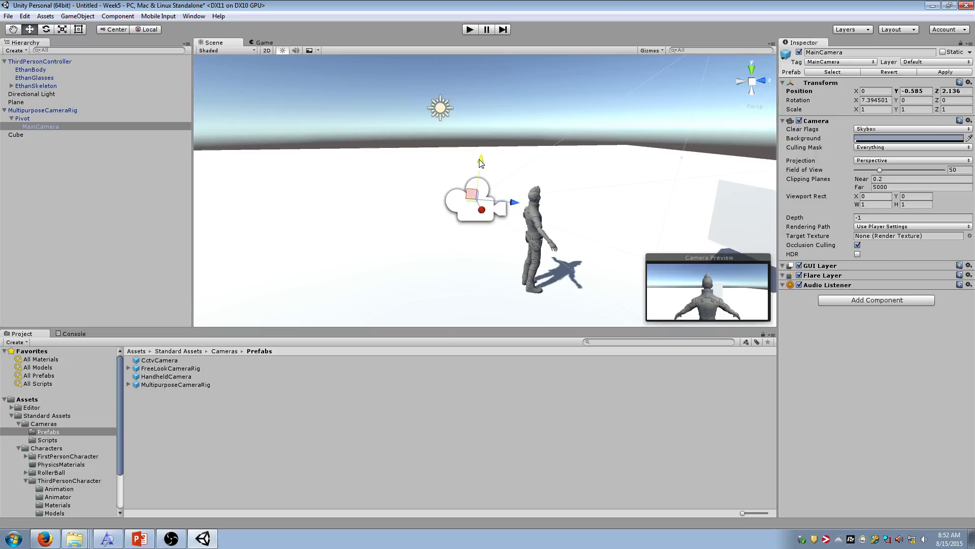
drag(480, 163, 482, 150)
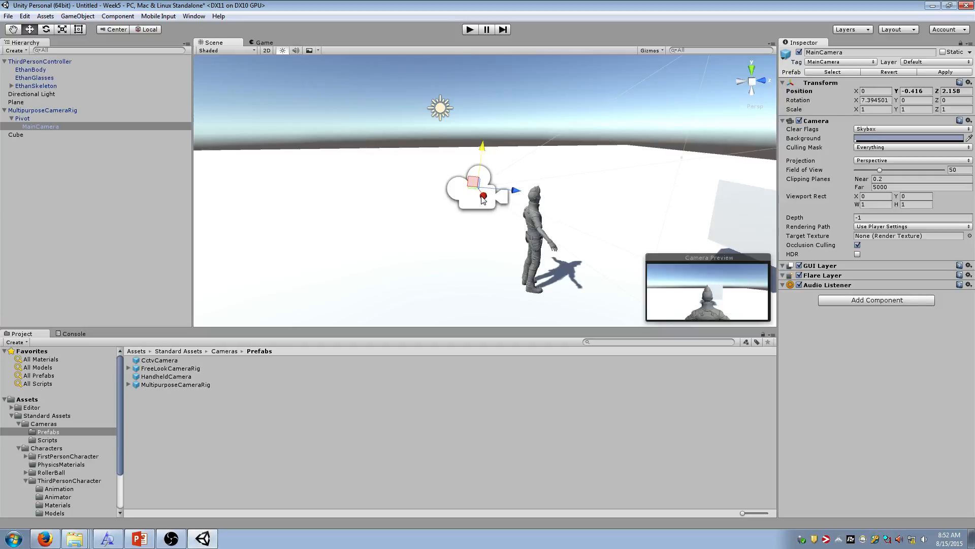
drag(483, 198, 507, 203)
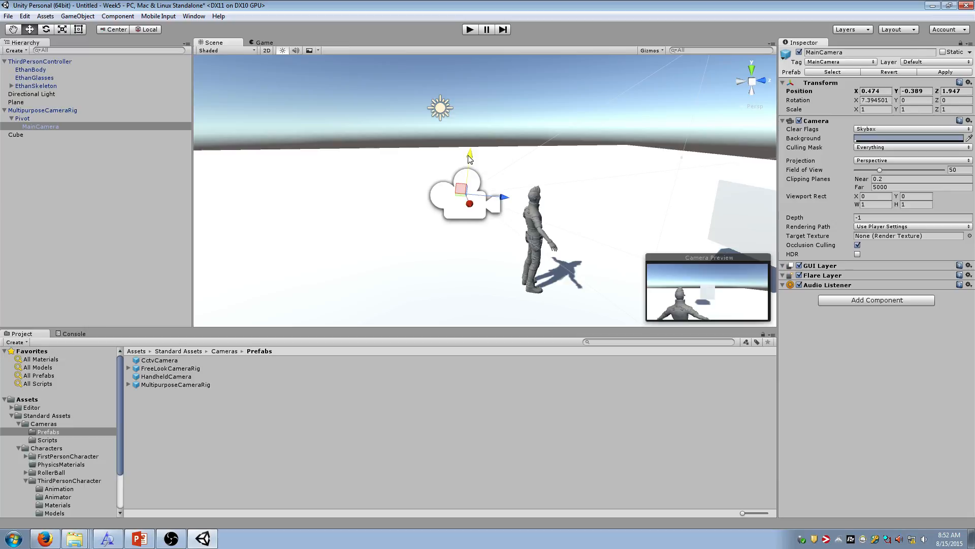
drag(469, 159, 470, 162)
Step: Play-test the over-the-shoulder camera by running the character forward and turning in both directions, and end the test
click(471, 30)
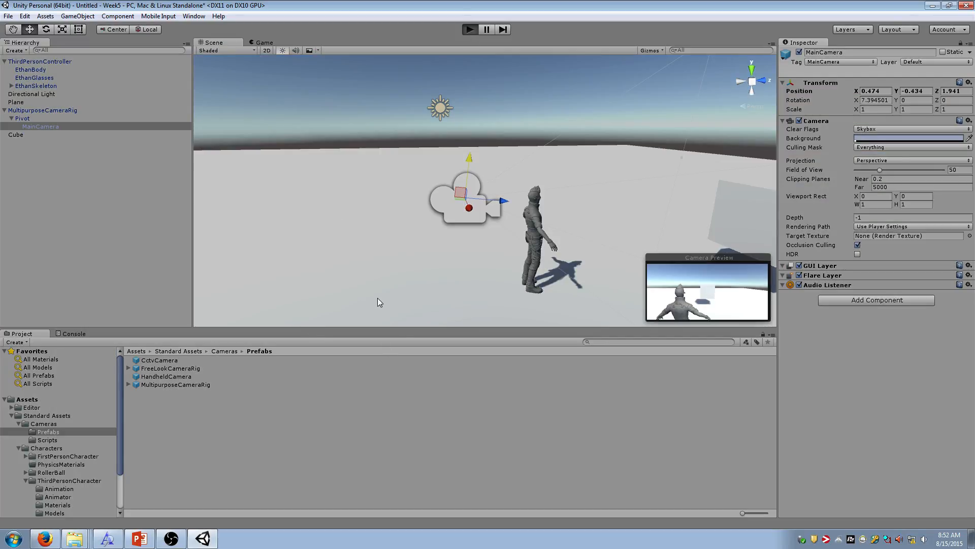
key(a)
key(w)
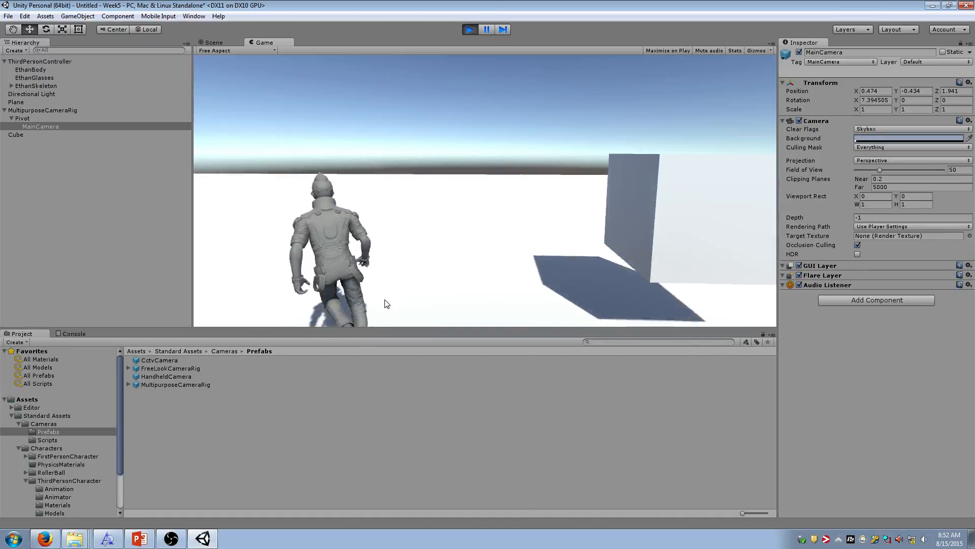
key(a)
key(d)
key(a)
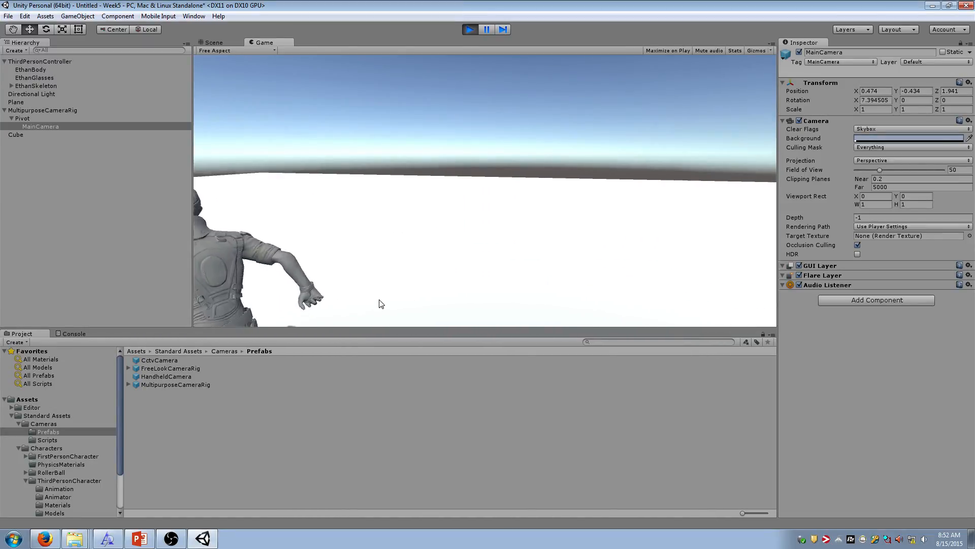
key(d)
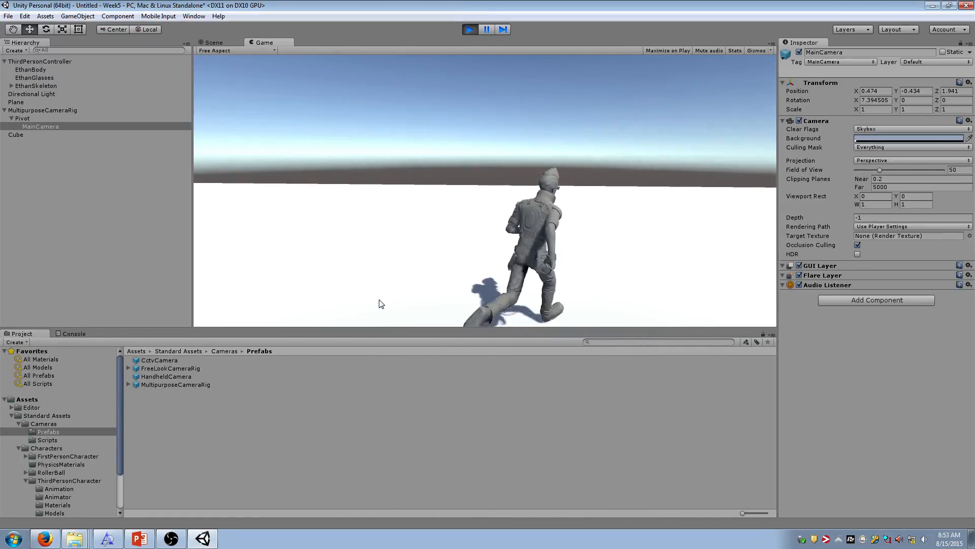
key(d)
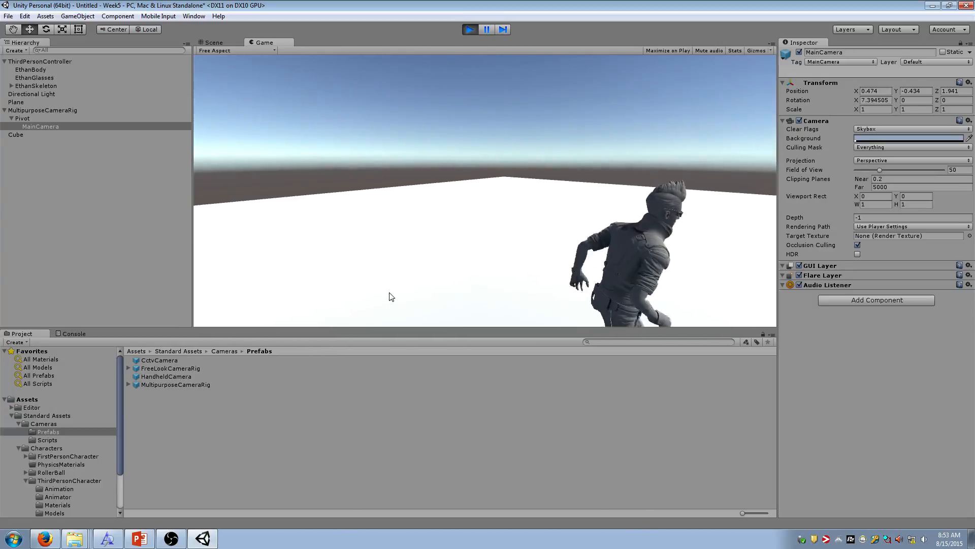
click(471, 29)
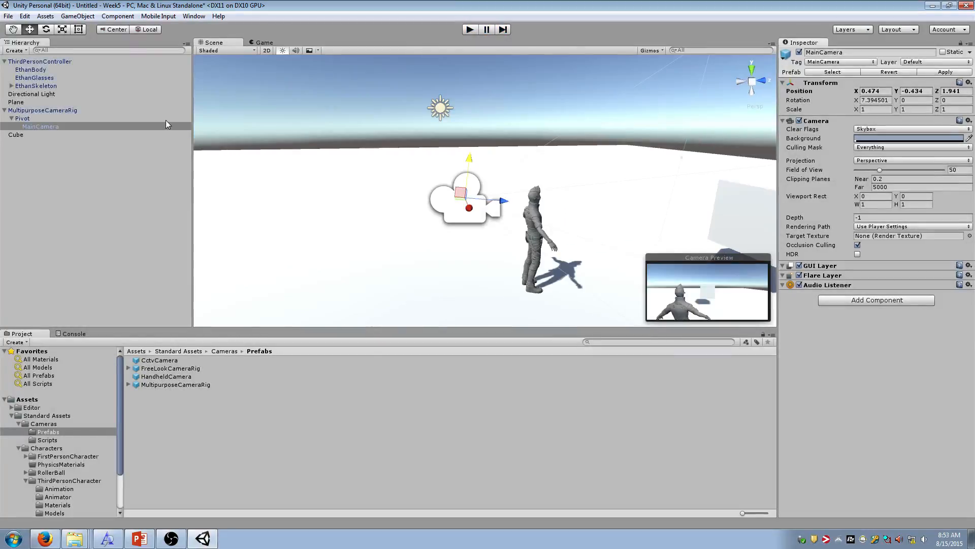
Step: Set the MultipurposeCameraRig's Auto Cam Move Speed to 5 and Turn Speed to 3
click(164, 111)
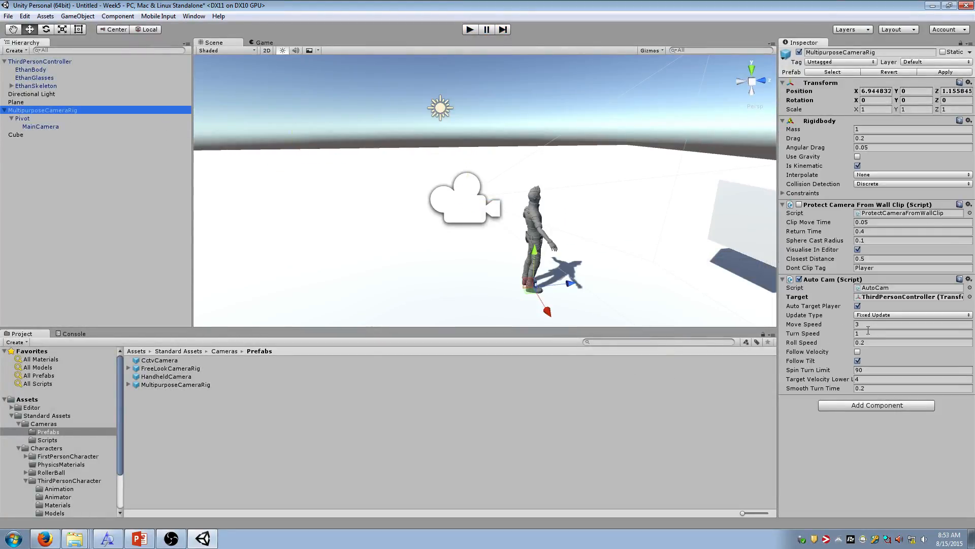
click(871, 333)
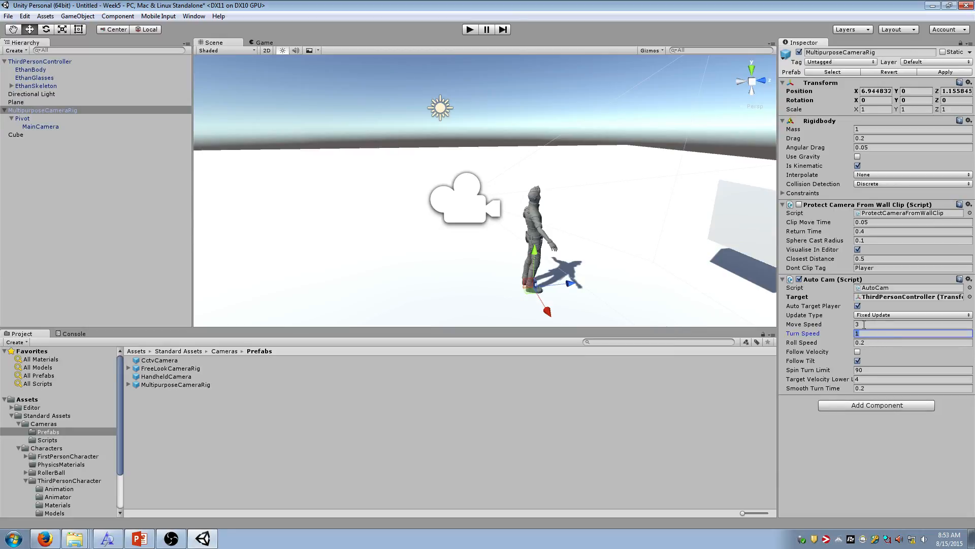
click(864, 324)
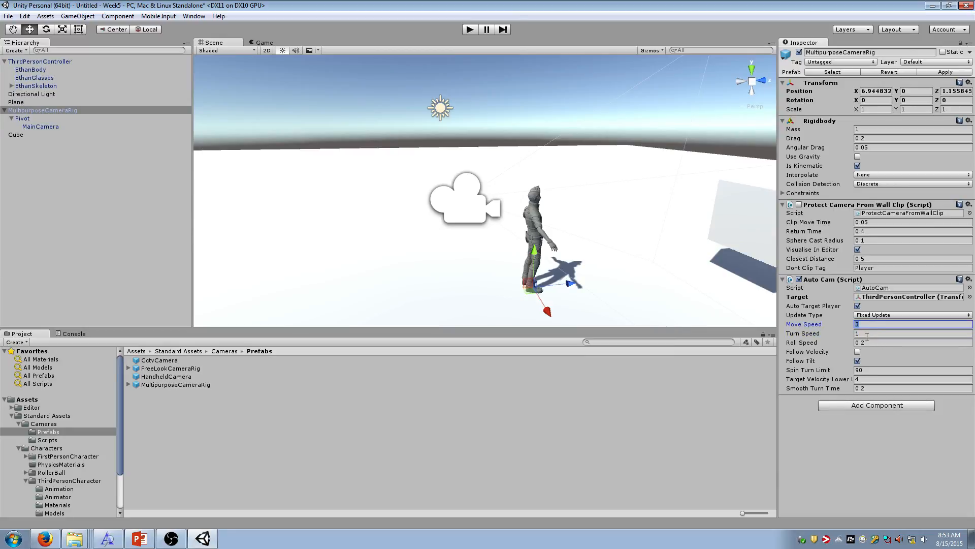
text(5)
click(867, 334)
text(3)
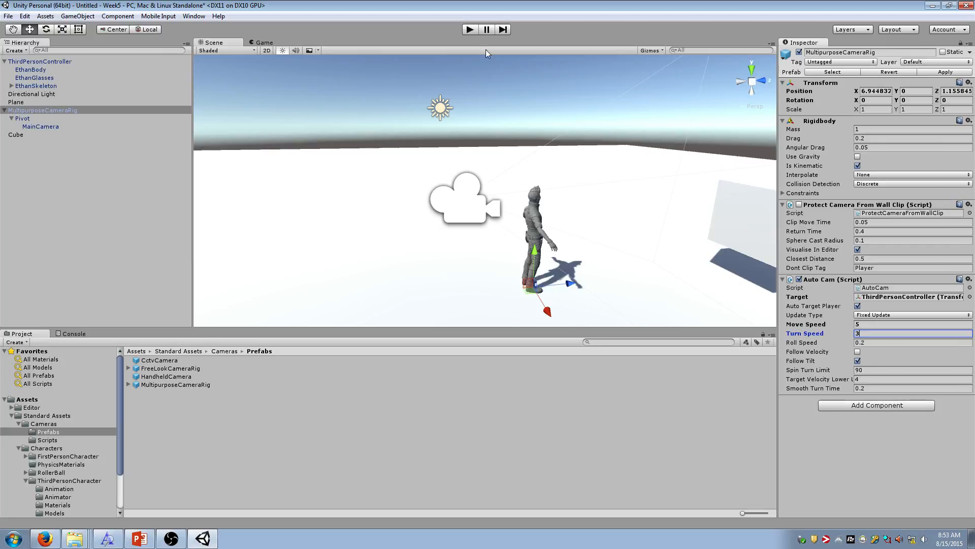
Step: Play-test the faster camera follow by running and turning the character around the plane, and end the test
click(470, 29)
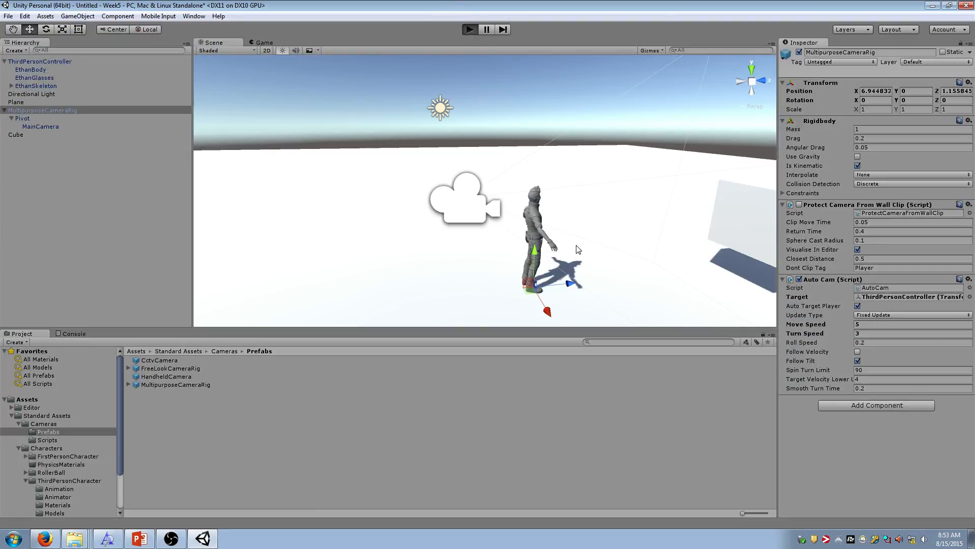
key(w)
key(a)
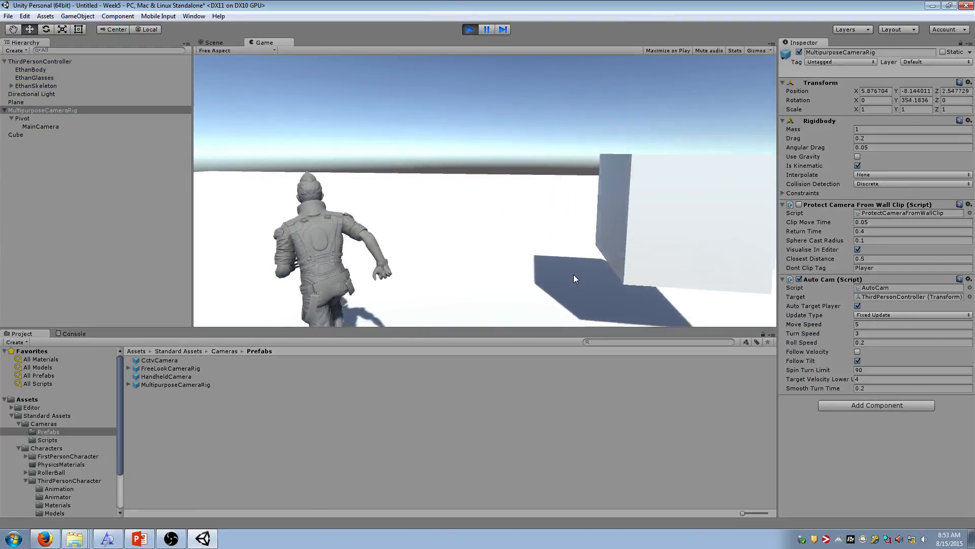
key(a)
key(d)
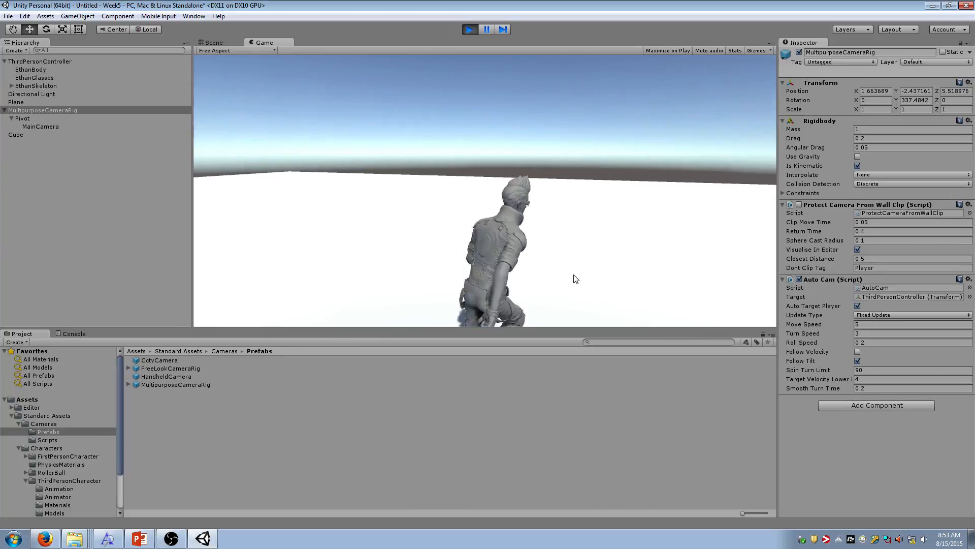
key(d)
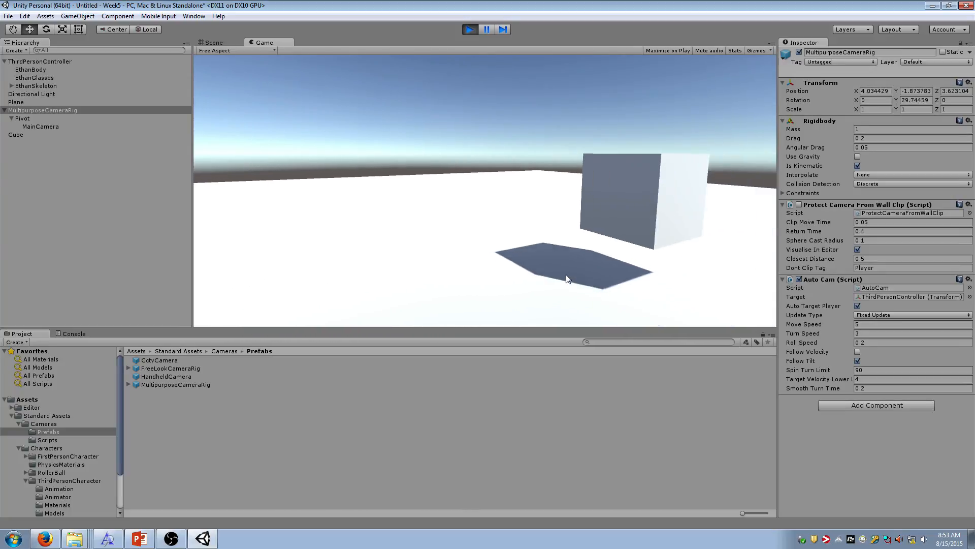
key(d)
key(w)
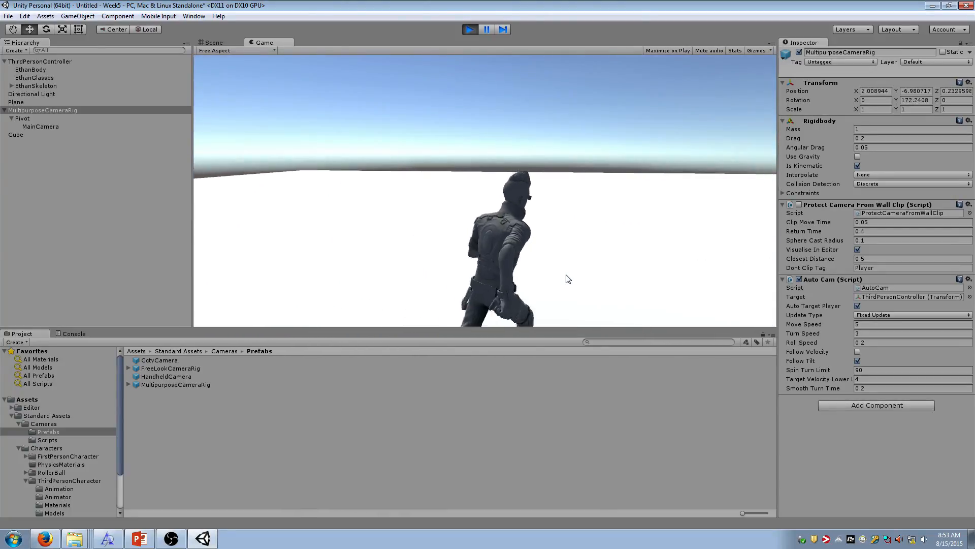
click(468, 32)
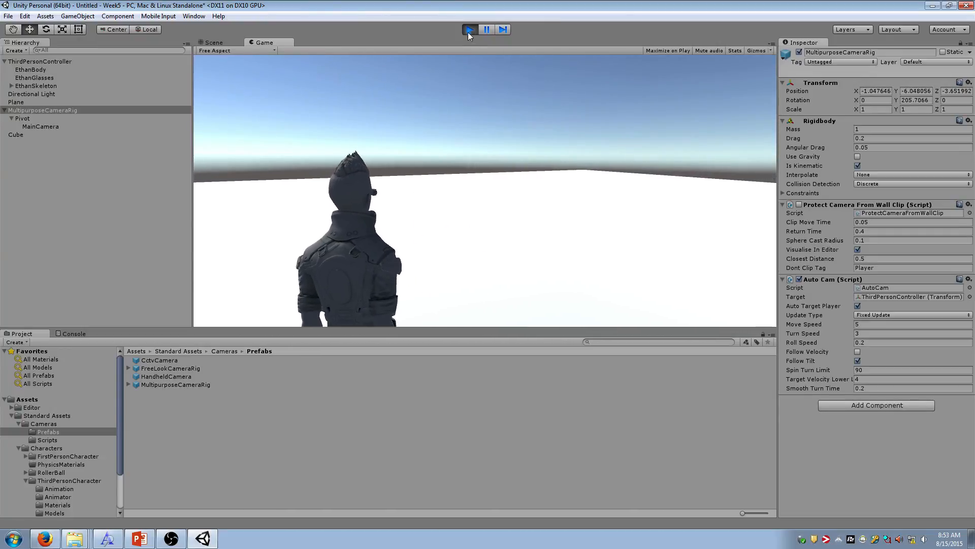
key(a)
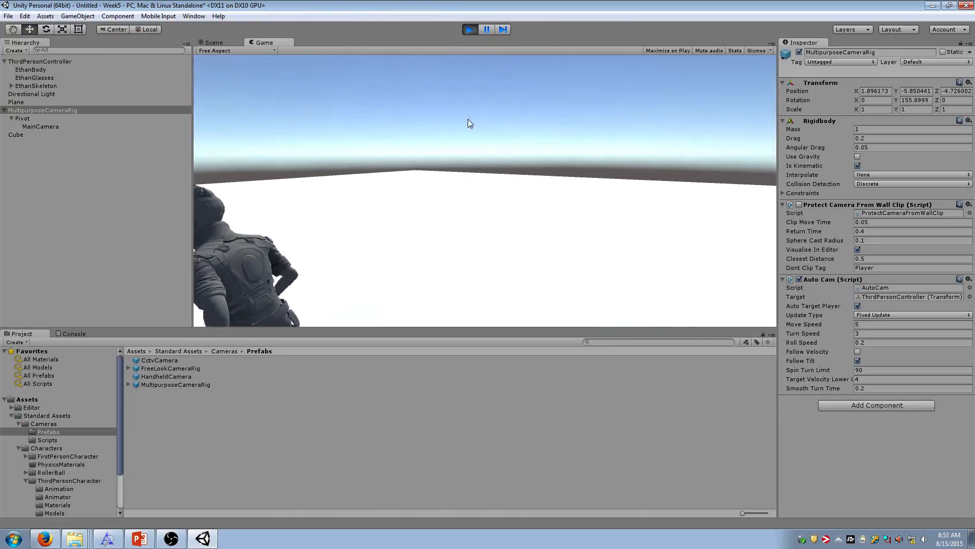
key(a)
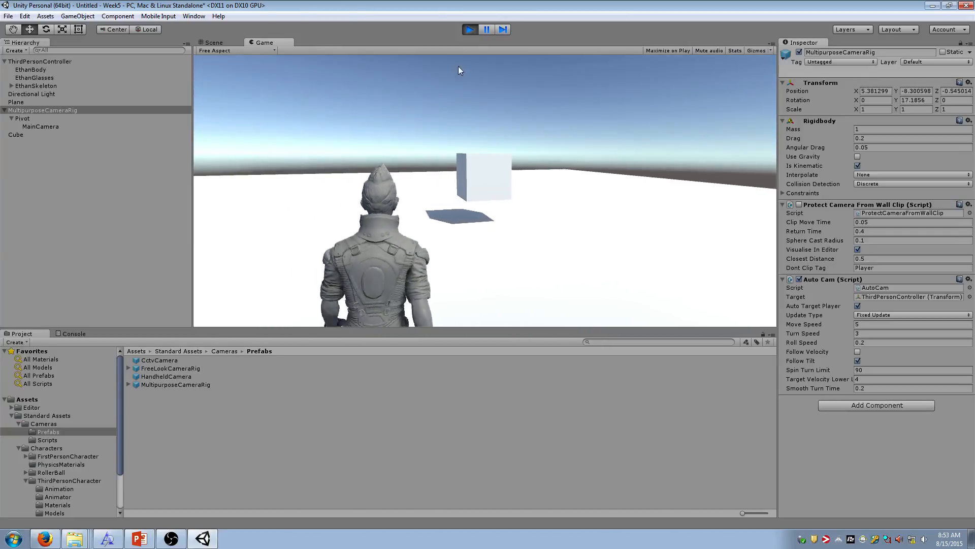
click(469, 31)
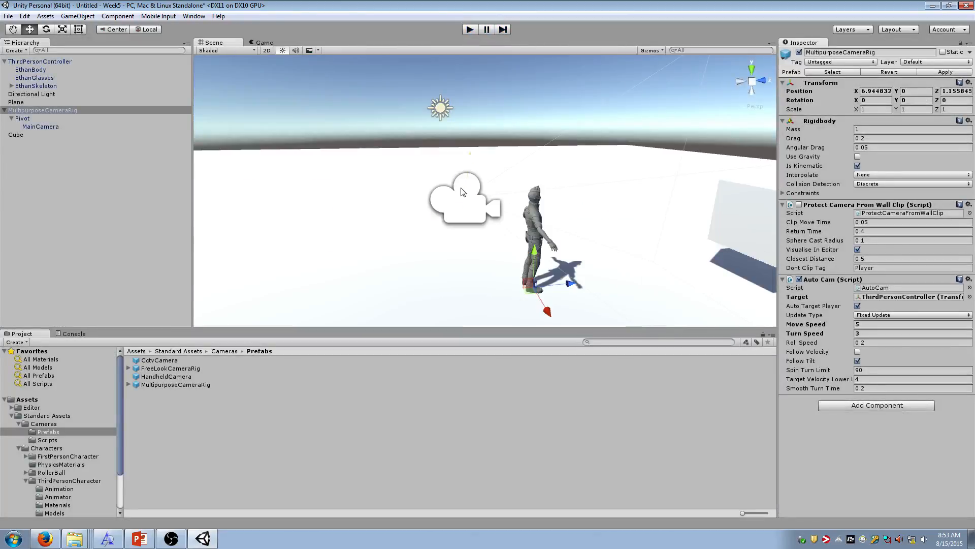
Step: Move the MainCamera farther back from the character, to position Y -0.354 and Z 1.325
click(463, 191)
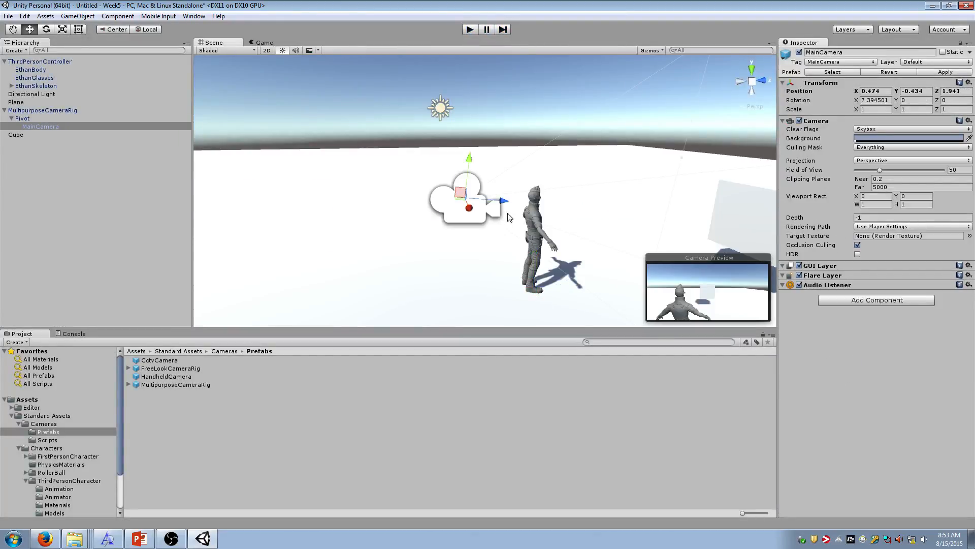
drag(504, 201, 454, 201)
Step: Import the complete Prototyping standard package into the project's Assets
right_click(66, 401)
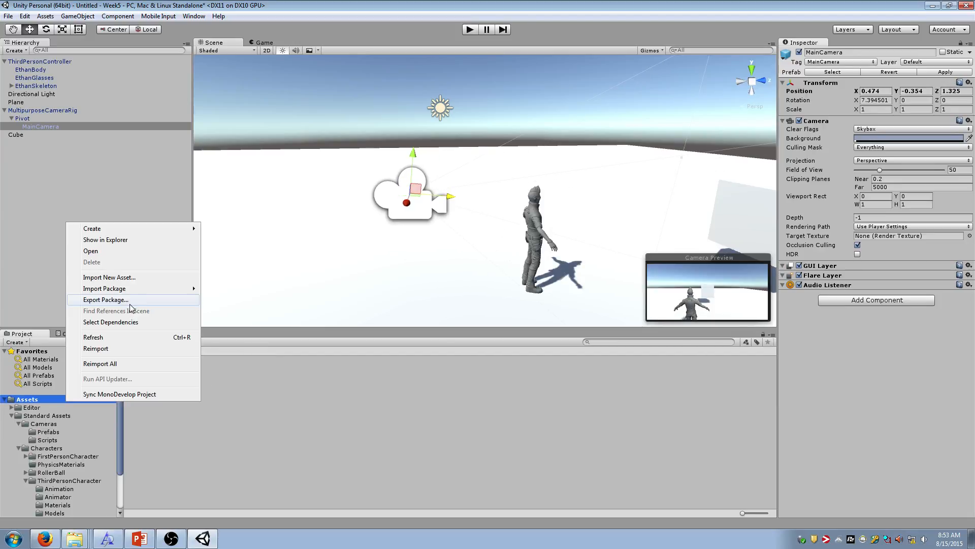
mouse_move(145, 291)
click(252, 383)
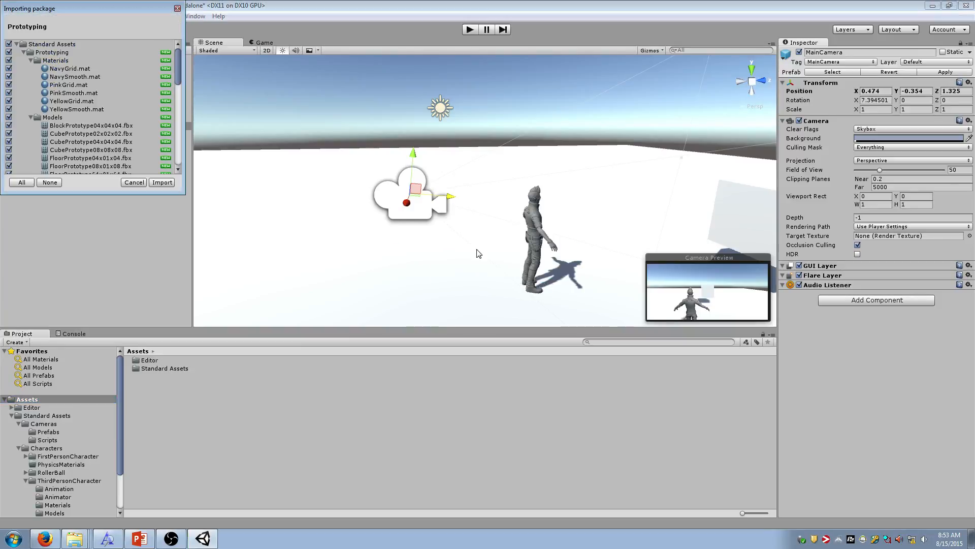
click(162, 182)
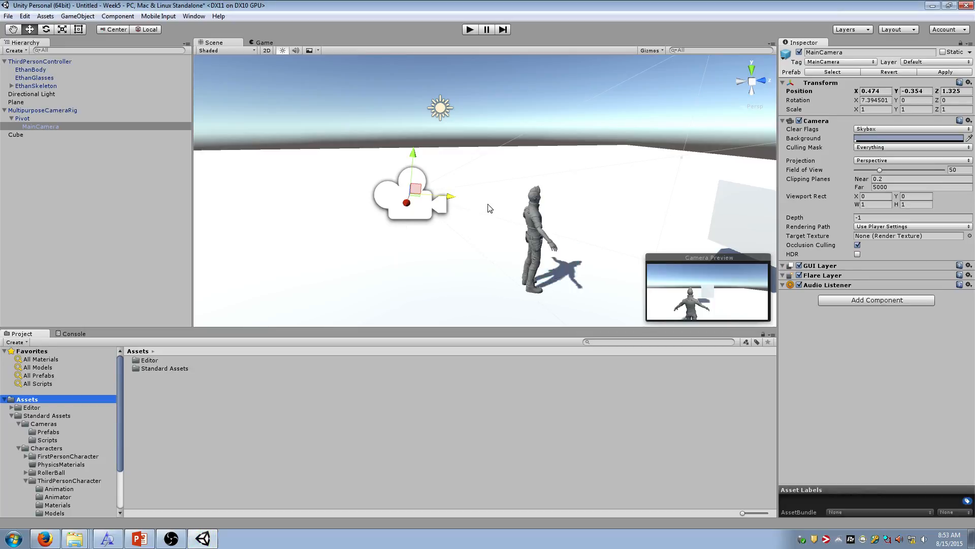
right_drag(489, 208, 604, 198)
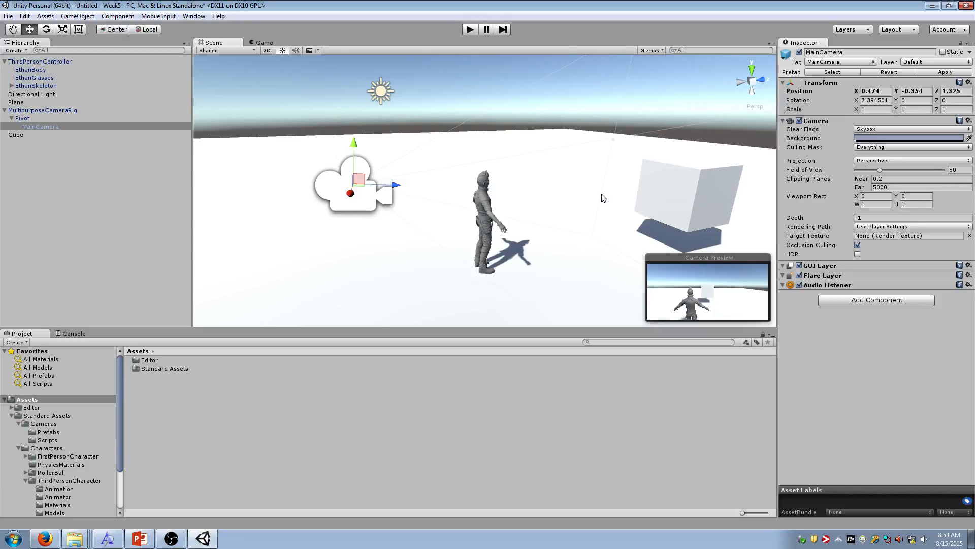
click(663, 197)
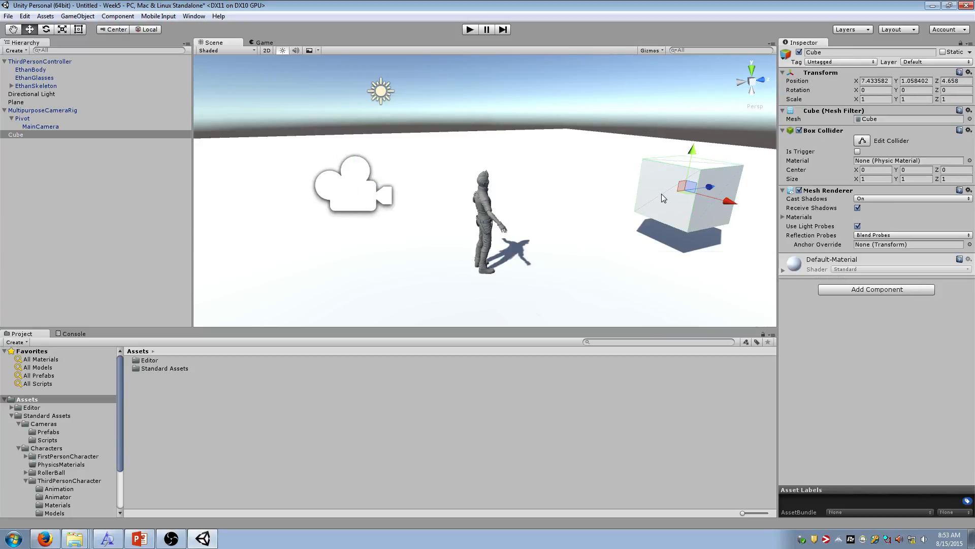
mouse_move(674, 211)
right_down()
mouse_move(666, 201)
mouse_move(677, 208)
mouse_move(660, 216)
mouse_move(681, 217)
right_up()
key(r)
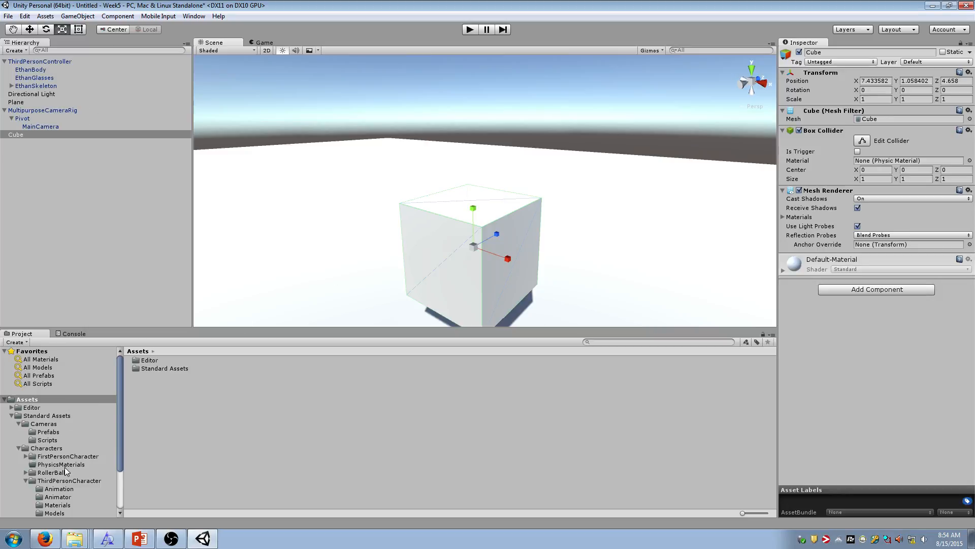
Step: Place a CubePrototype02x02x02 from the Prototyping Prefabs folder into the scene beside the white cube
scroll(70, 490, down, 3)
click(46, 503)
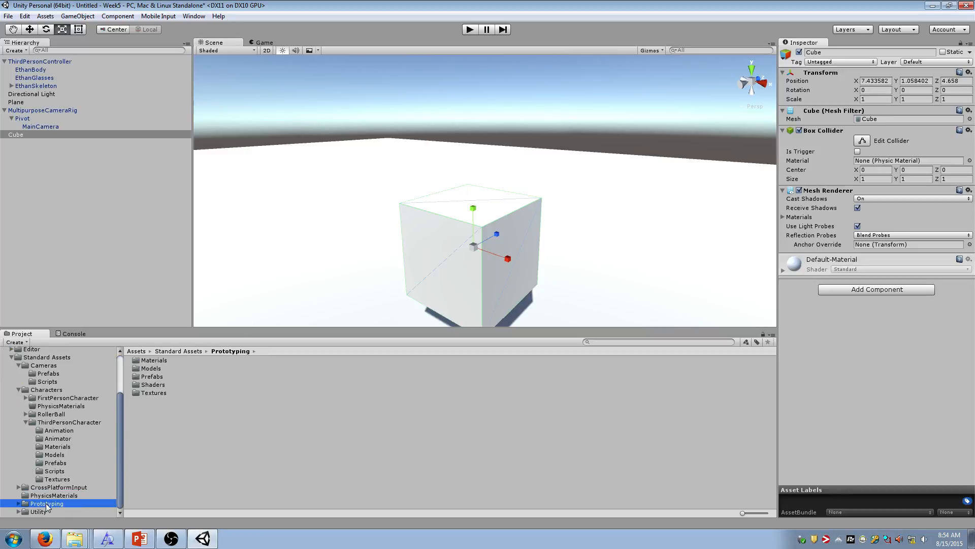
click(153, 384)
click(199, 373)
double_click(199, 373)
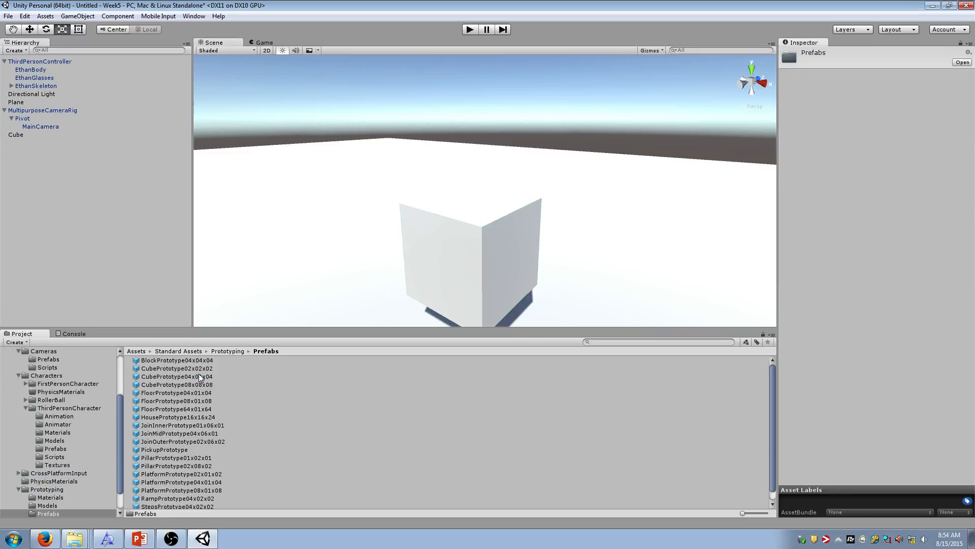
drag(194, 368, 328, 233)
scroll(340, 224, down, 6)
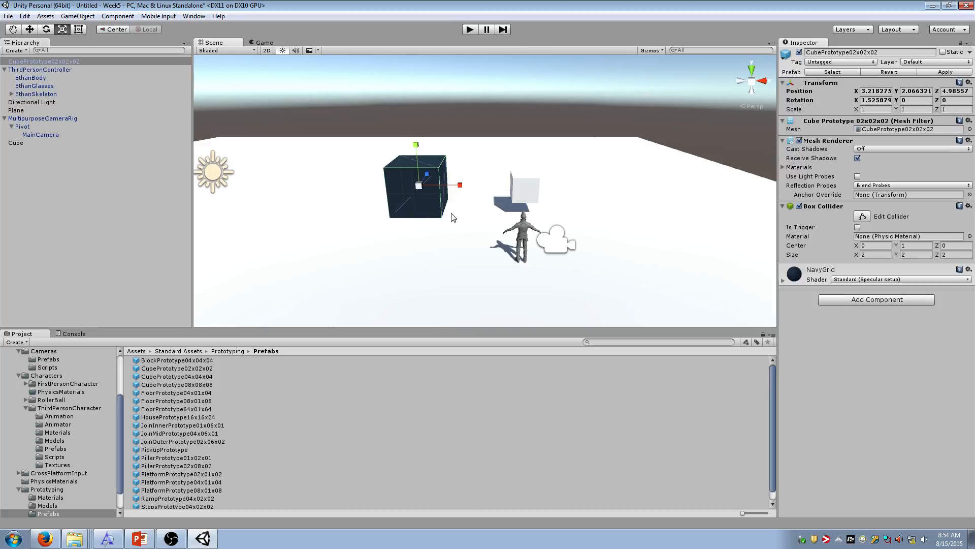
Step: Stretch the navy block on the plane to an X scale of about 2.87 and duplicate it to X 11.25
alt+drag(452, 206, 483, 173)
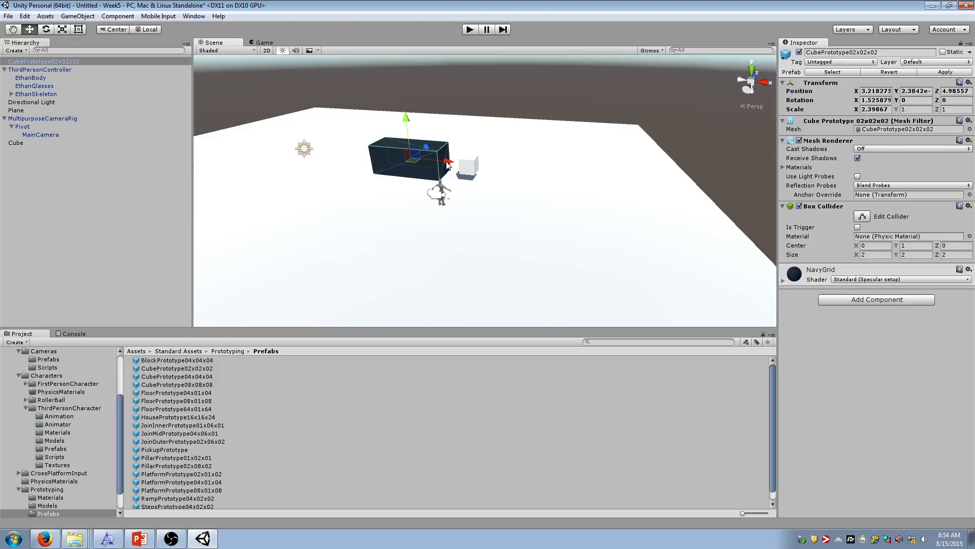
drag(449, 164, 551, 175)
key(w)
key(ctrl+d)
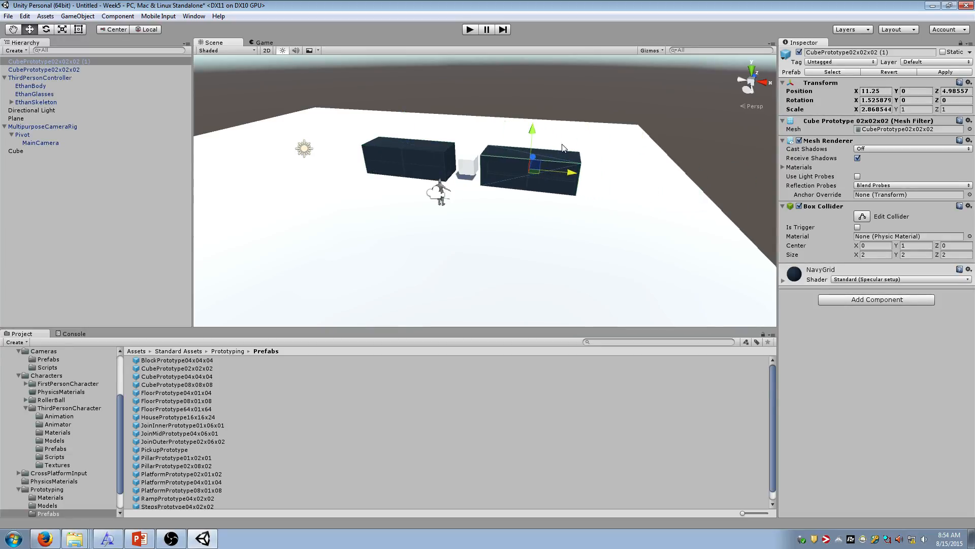
Step: Scale the white cube between the navy blocks uniformly to about 1.6 and rest it on the plane at Y 0.801
key(f)
click(342, 158)
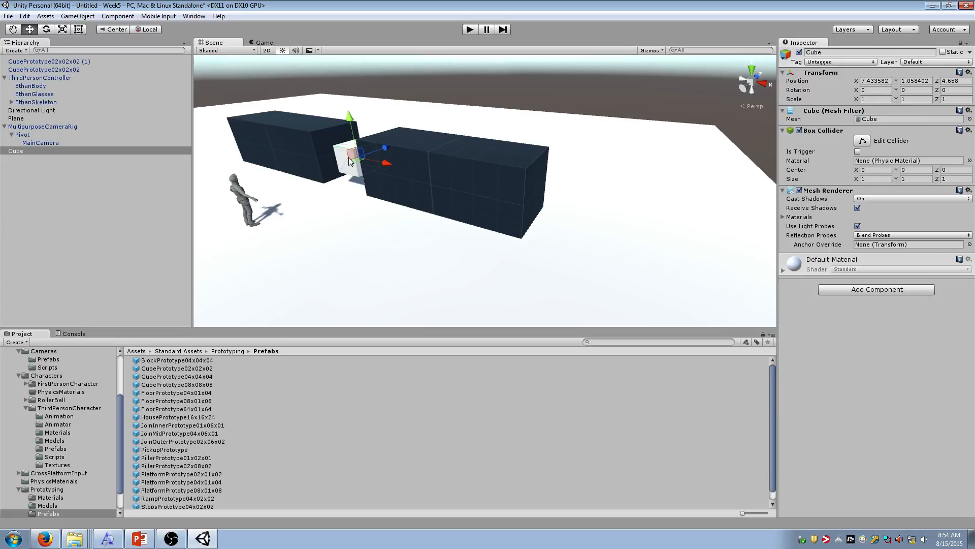
key(f)
alt+drag(397, 154, 520, 238)
key(r)
key(w)
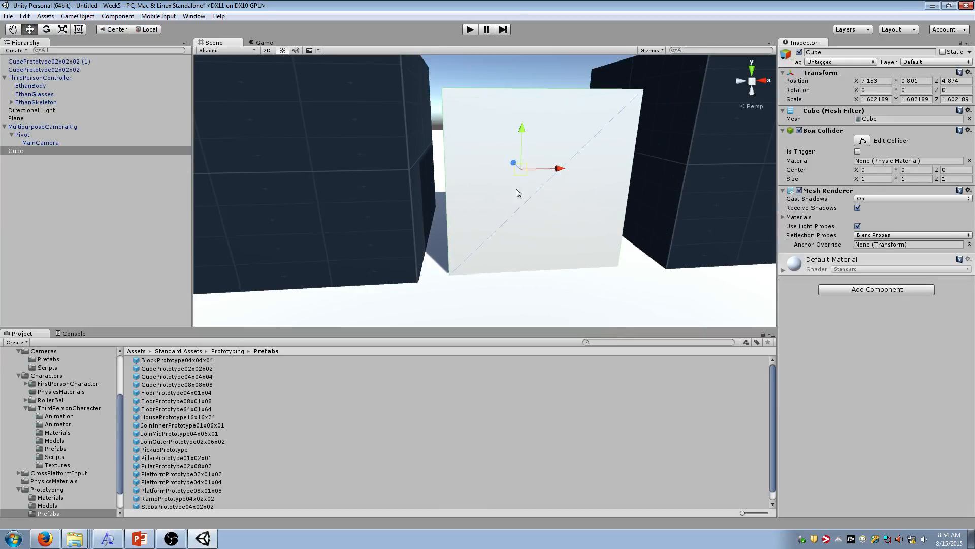
Step: Vertex-snap the white cube's corner to the neighbouring navy block and widen it to an X scale of about 2.36 to fill the gap
key(v)
drag(452, 272, 441, 270)
key(r)
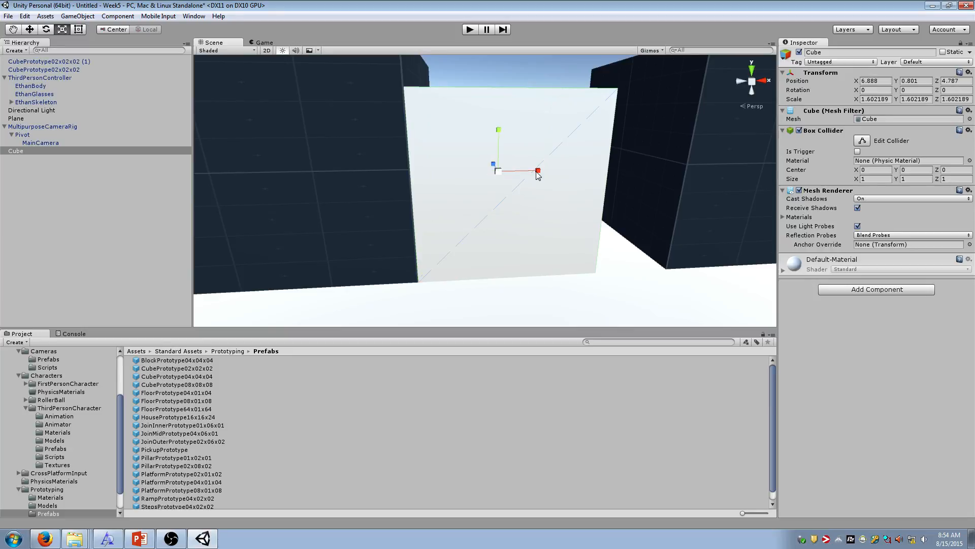
drag(538, 171, 569, 171)
key(w)
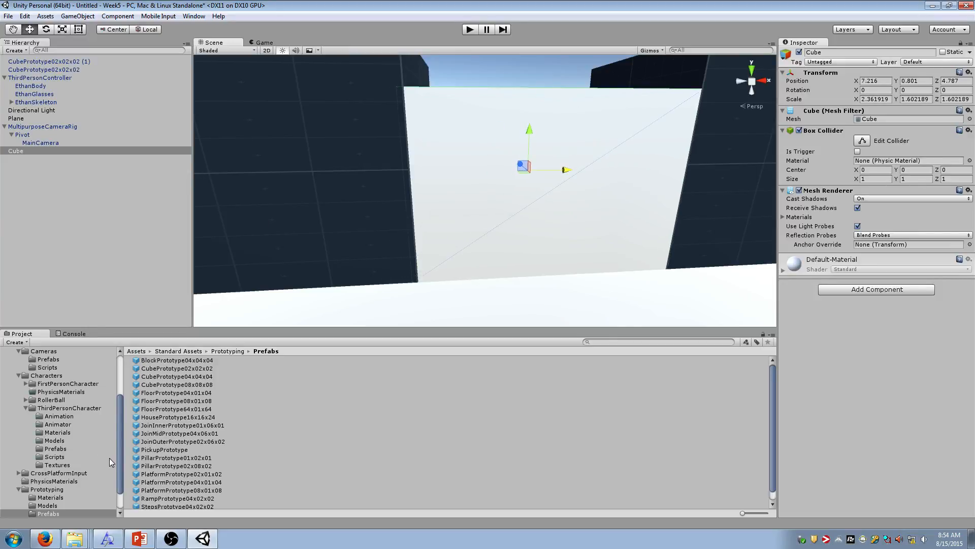
Step: Apply the Prototyping YellowSmooth material to the cube filling the gap between the navy blocks
click(53, 498)
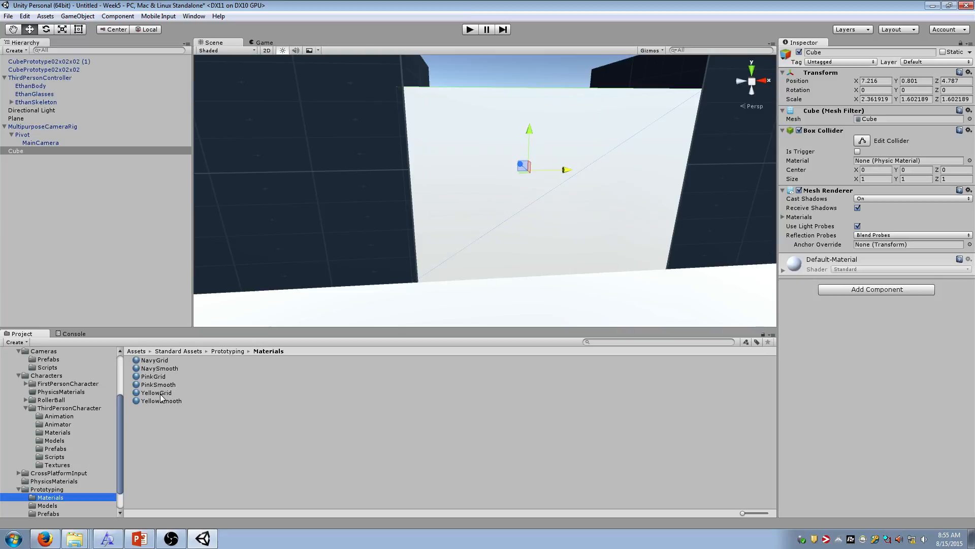
drag(162, 403, 504, 208)
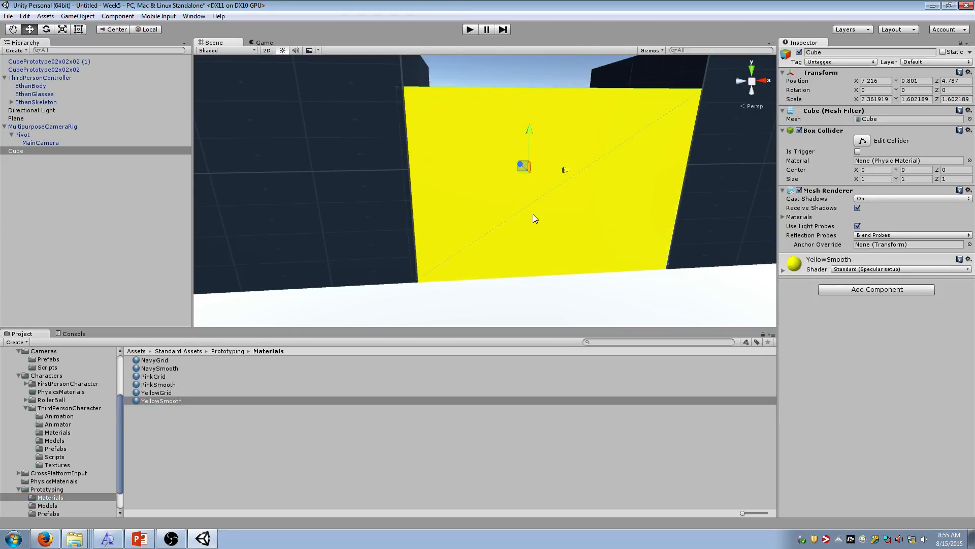
right_drag(620, 216, 367, 199)
key(x)
key(s)
key(d)
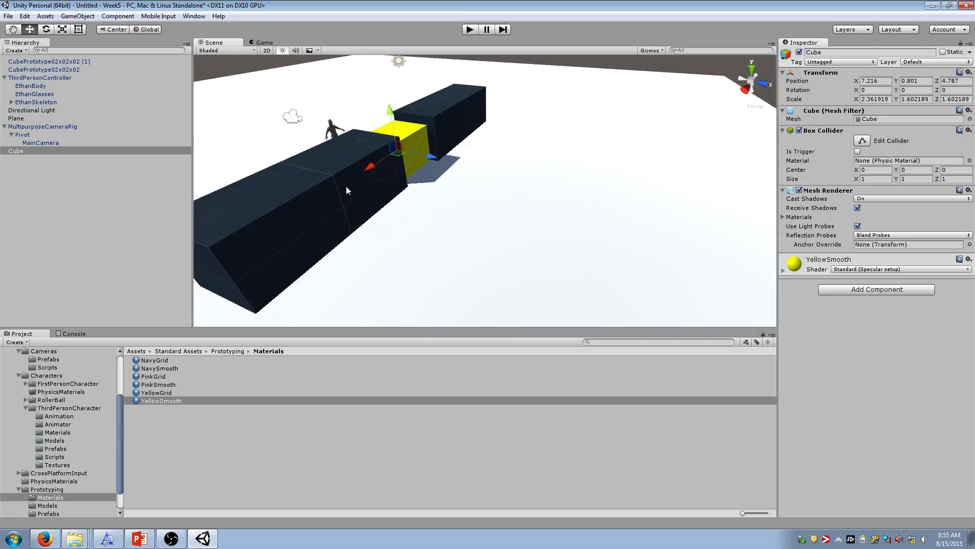
Step: Duplicate one of the navy wall blocks and move the copy behind the yellow cube, to X 7.33 and Z 11.8
click(346, 186)
key(s)
right_drag(451, 216, 405, 189)
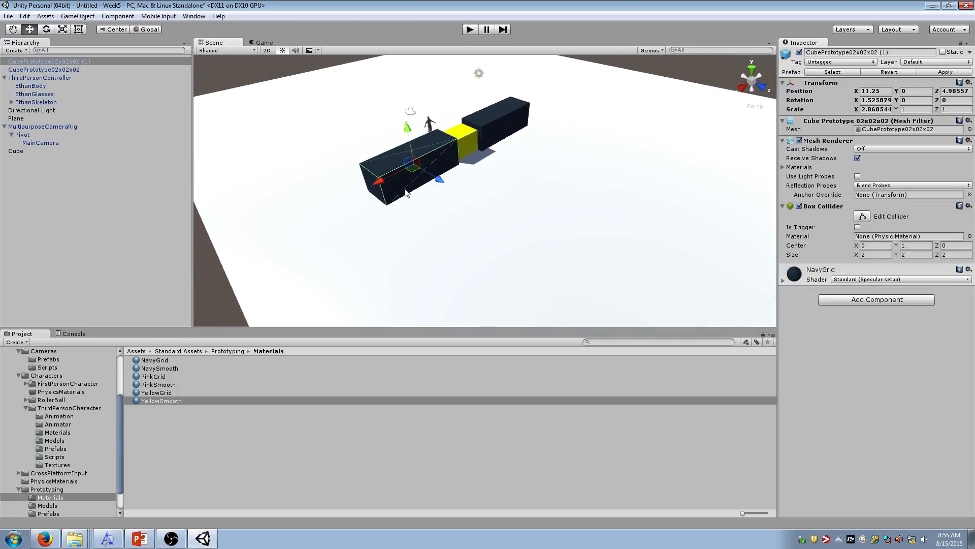
key(ctrl+d)
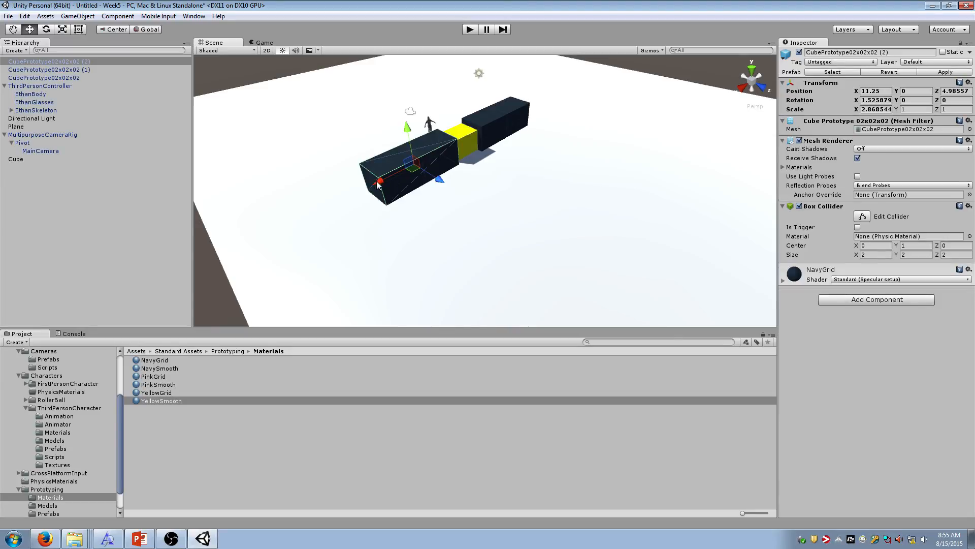
drag(378, 184, 445, 190)
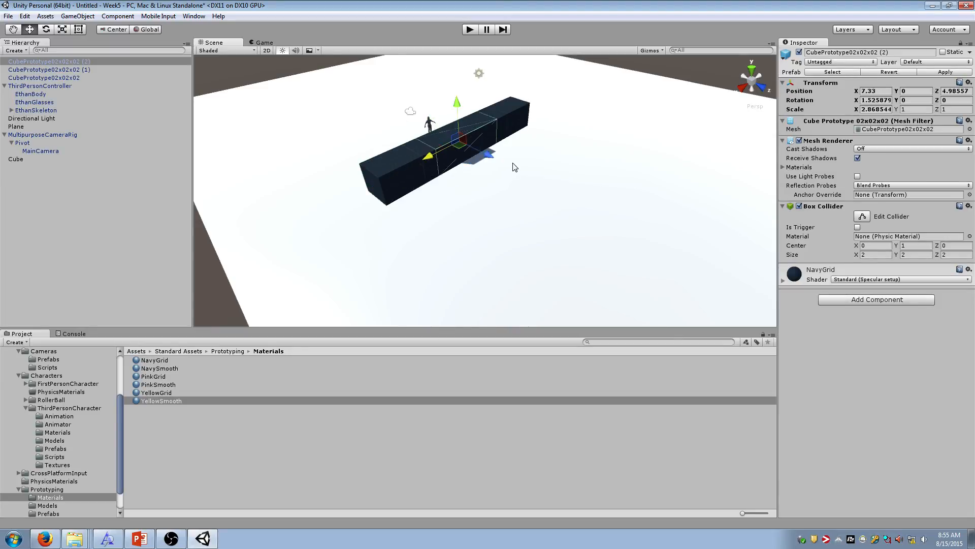
click(513, 163)
click(444, 159)
drag(486, 156, 560, 189)
Step: Lengthen the rear navy block to an X scale of about 6.51, parallel to the front row
key(r)
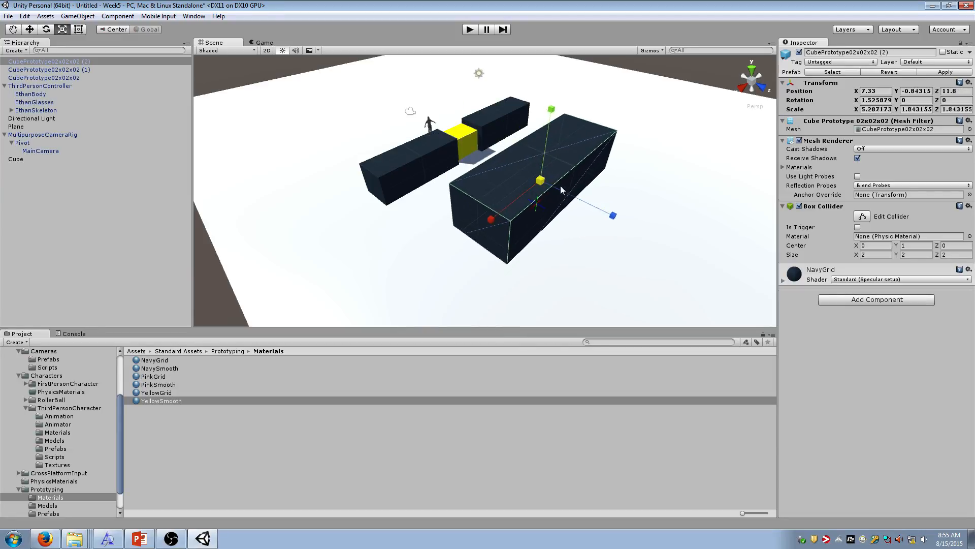
key(ctrl+z)
drag(483, 216, 482, 212)
key(alt)
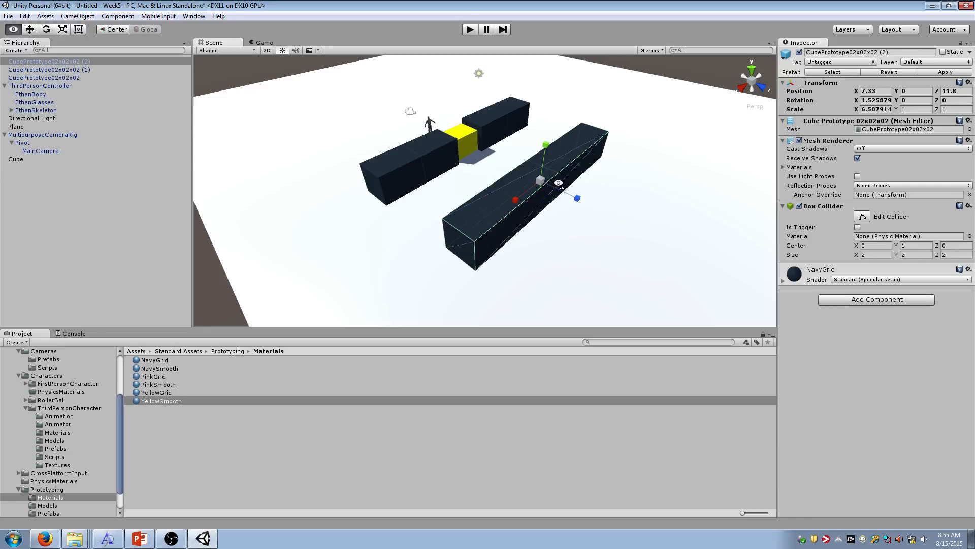
alt+drag(558, 183, 562, 187)
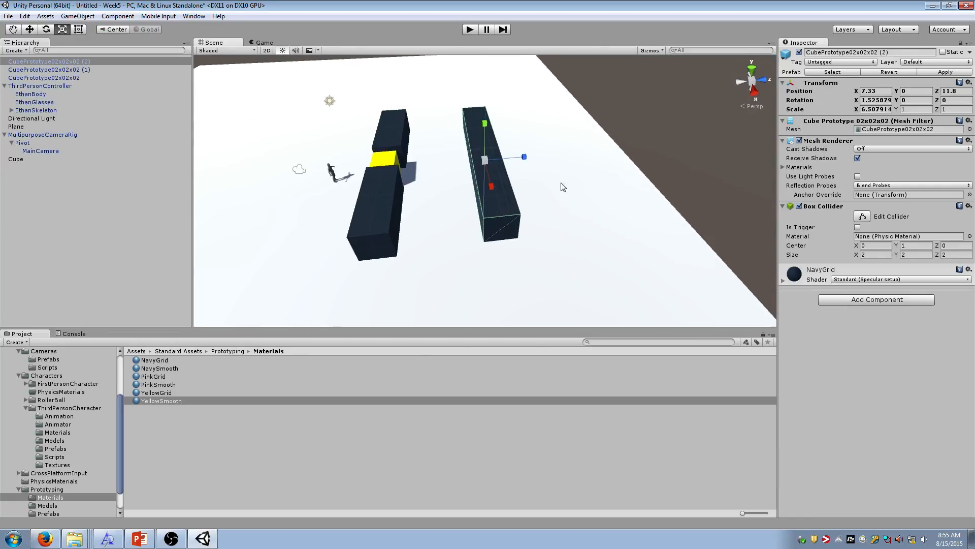
Step: Duplicate the long rear wall and move the copy between the two rows, to Z 8.59
key(ctrl+d)
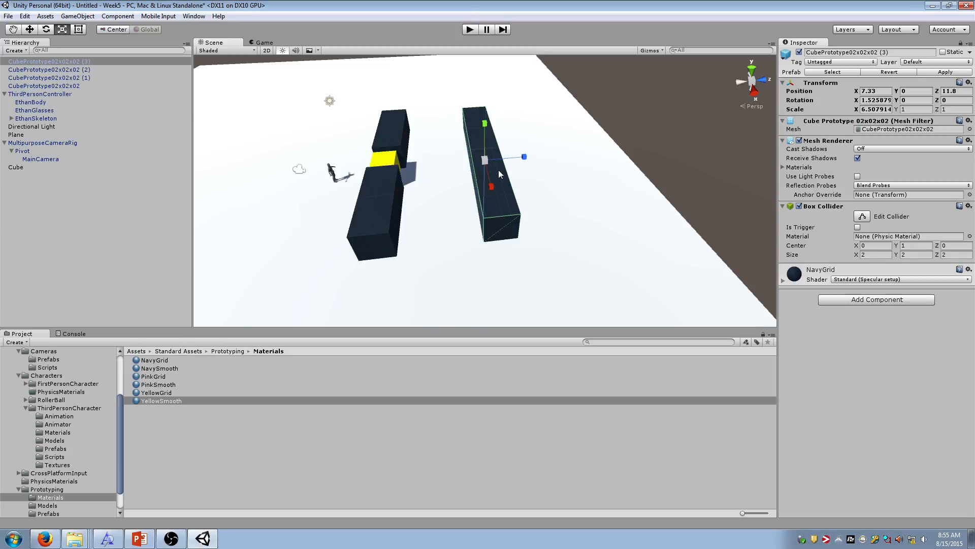
key(w)
drag(499, 170, 438, 169)
Step: Thin the copied block between the rows into a narrow wall with an X scale of about -0.28
key(r)
key(f)
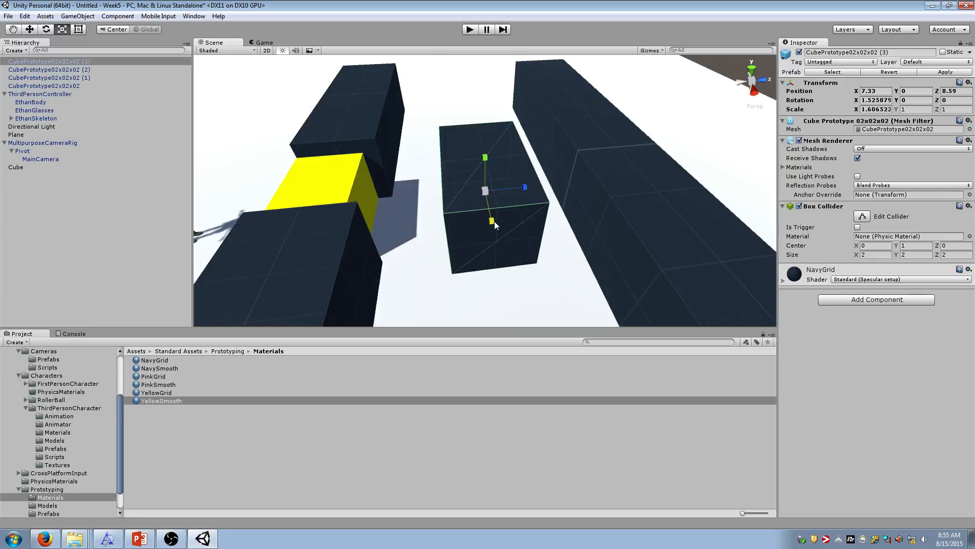
key(w)
drag(495, 221, 729, 209)
key(r)
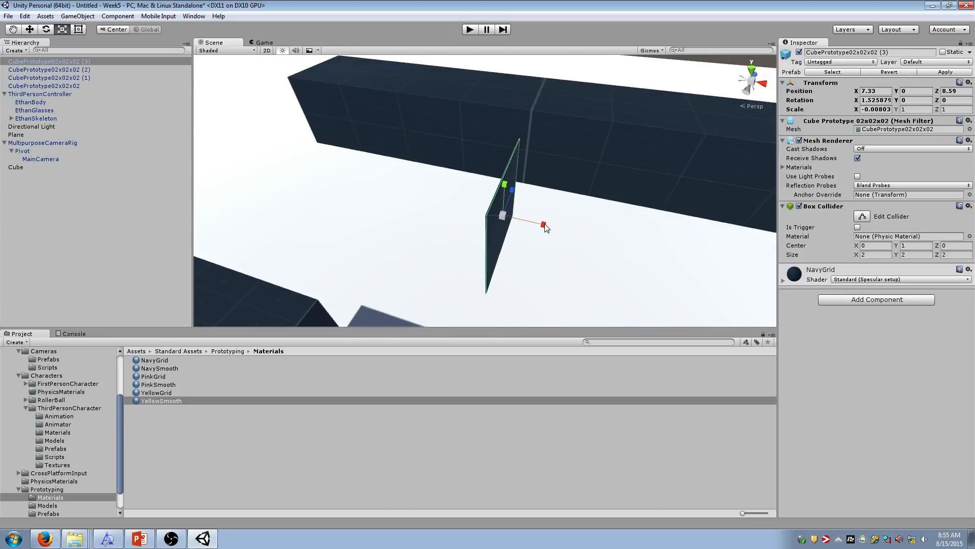
drag(545, 227, 843, 279)
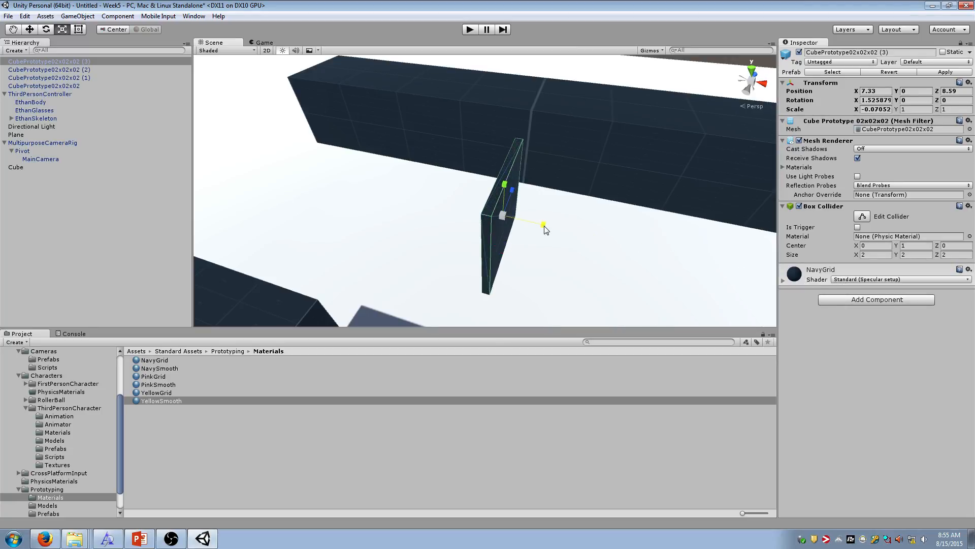
drag(545, 230, 648, 249)
Step: Move the thin wall to X 0.91 and stretch it to a Z scale of about 2.92 to close the enclosure's open end
key(w)
drag(431, 204, 372, 180)
click(525, 228)
click(495, 228)
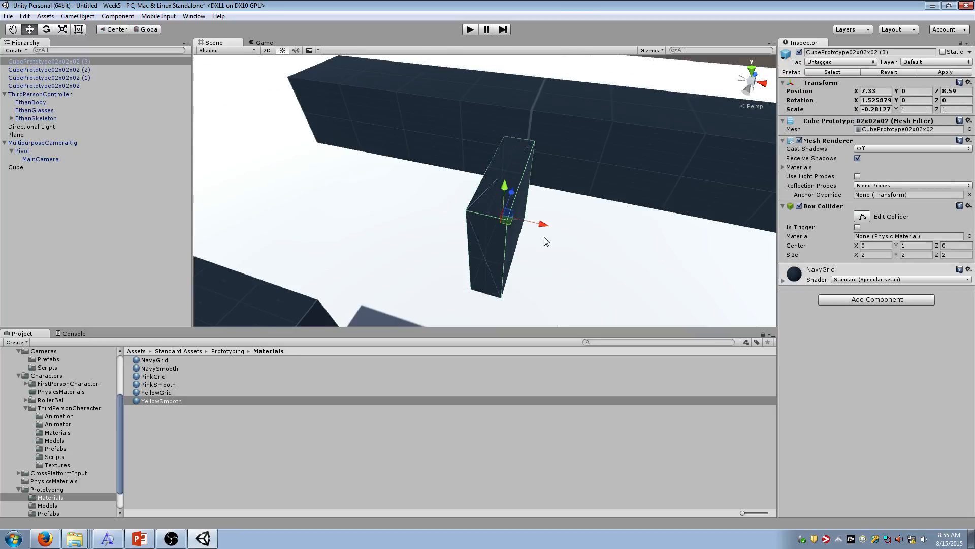
drag(543, 229, 630, 171)
scroll(457, 168, down, 4)
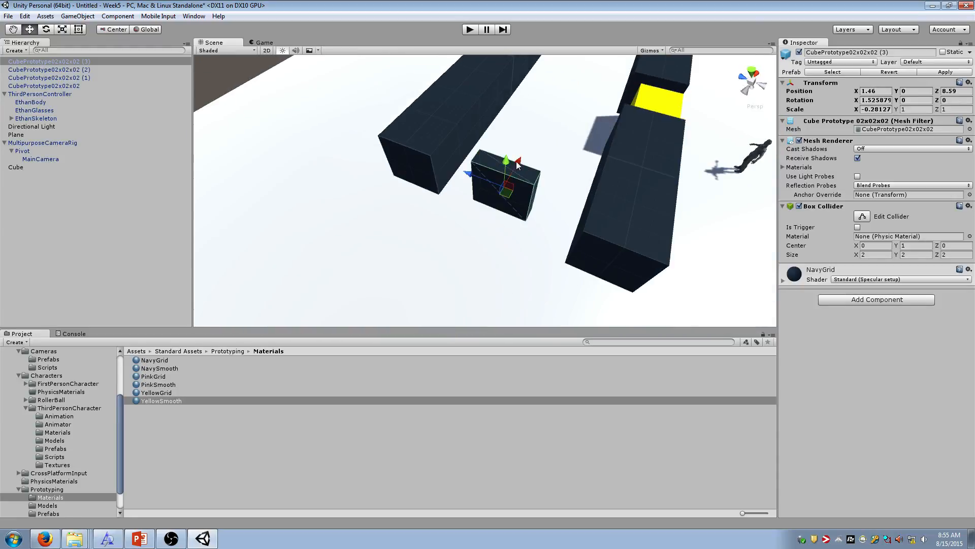
drag(521, 167, 512, 174)
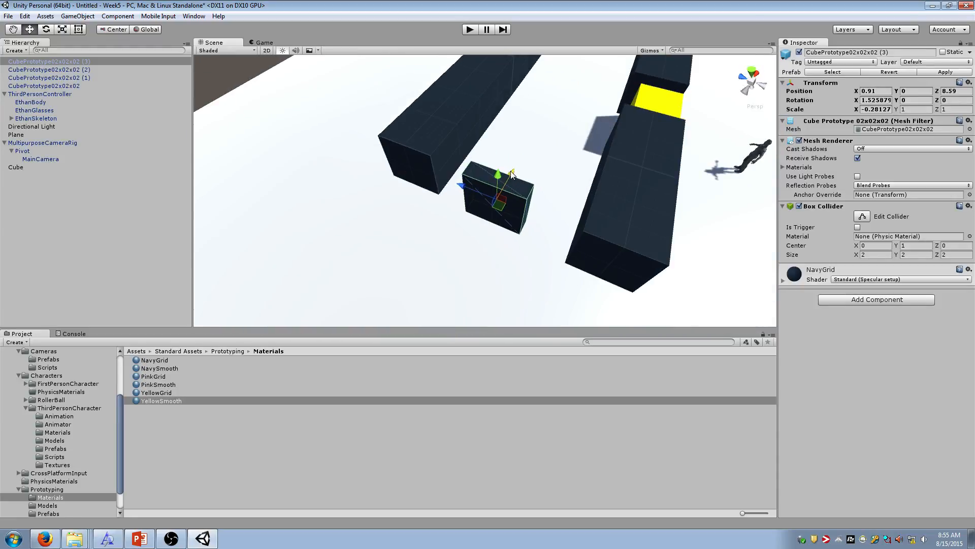
key(r)
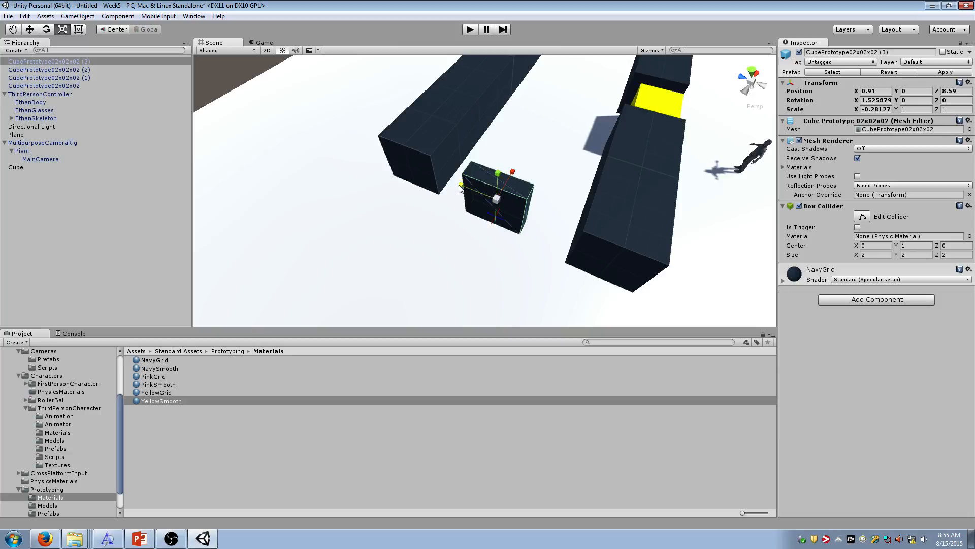
drag(460, 187, 391, 168)
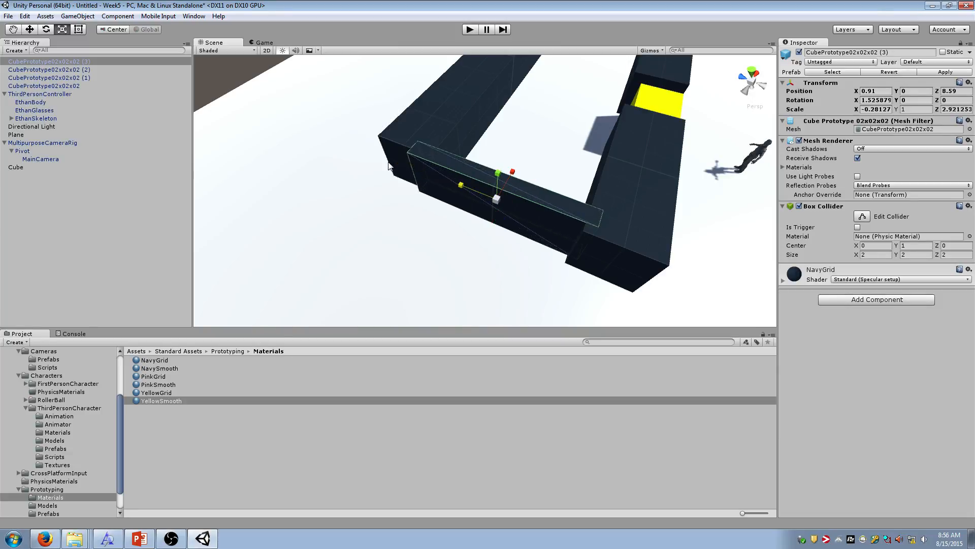
Step: Duplicate the thin end wall and place the copy at the enclosure's opposite end, at X 14.04
alt+drag(501, 134, 676, 154)
key(w)
key(ctrl+d)
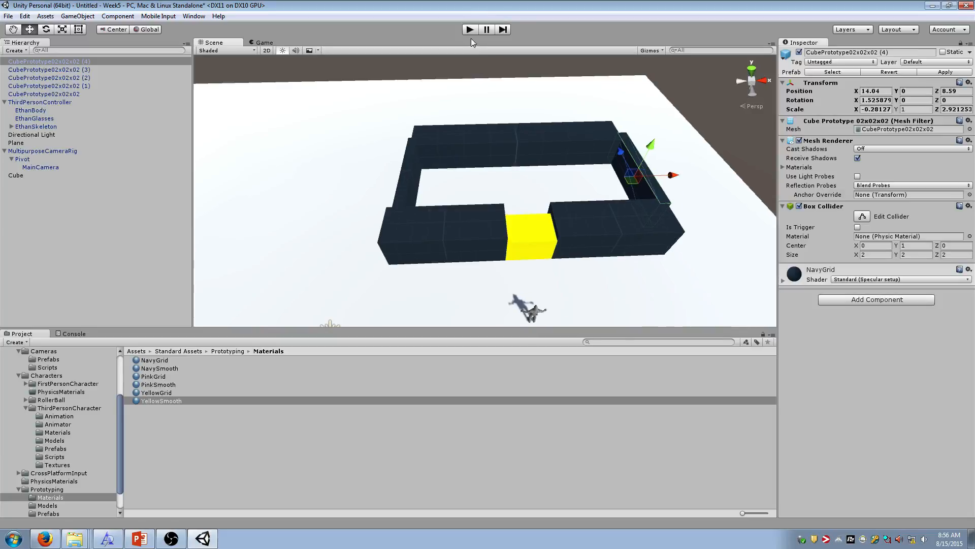
Step: Play the scene and run and jump the character against the yellow block and the adjoining navy wall
click(472, 30)
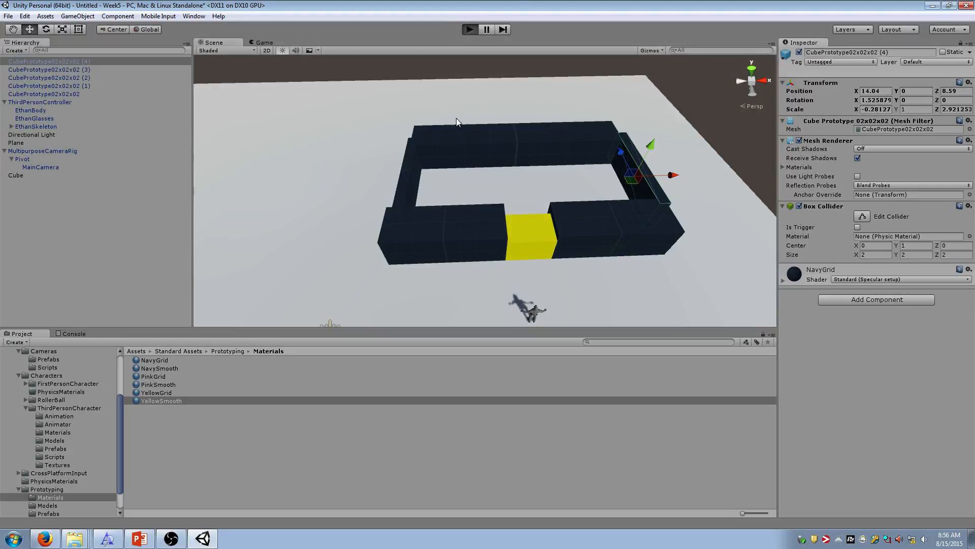
key(w)
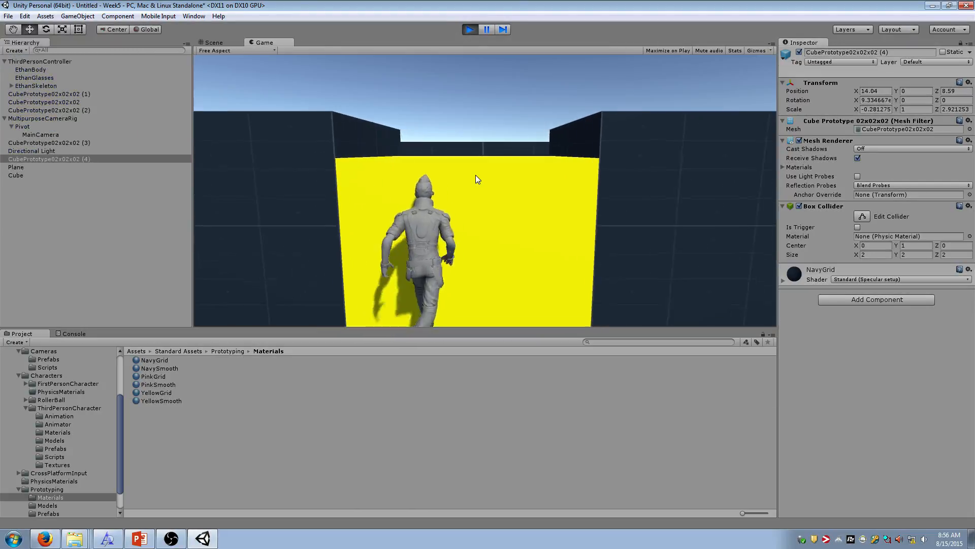
key(space)
key(a)
key(space)
key(w)
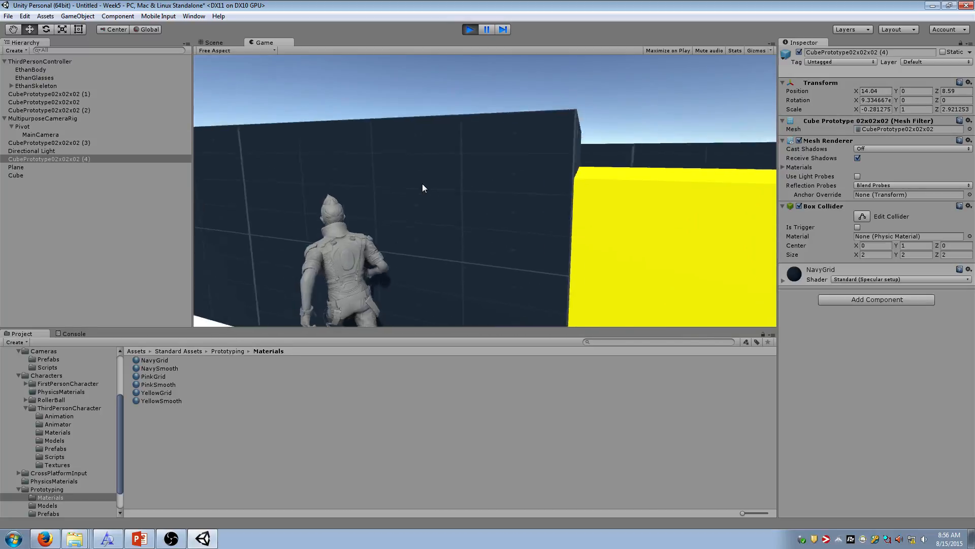
Step: Run and jump the character around the enclosure to test the walls and follow camera, and end the play test
key(d)
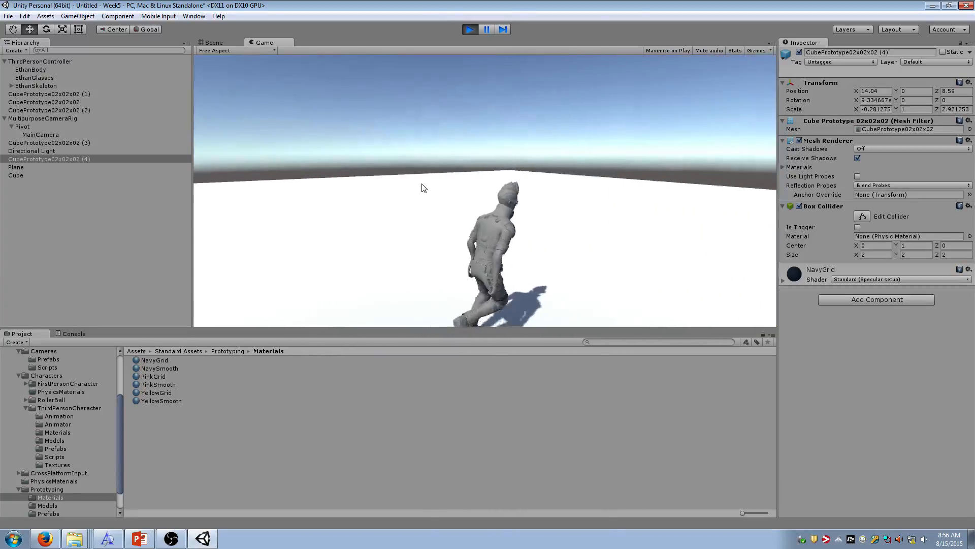
key(d)
key(space)
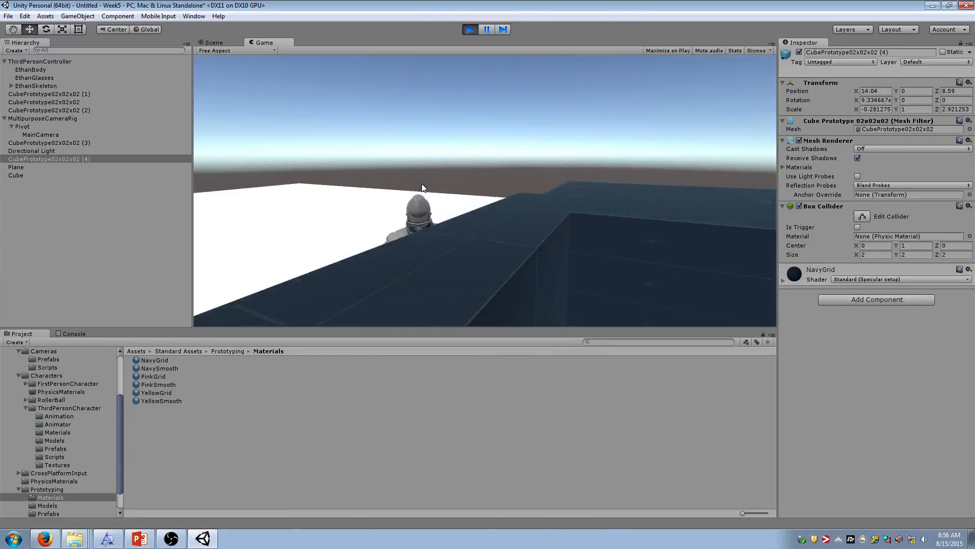
key(d)
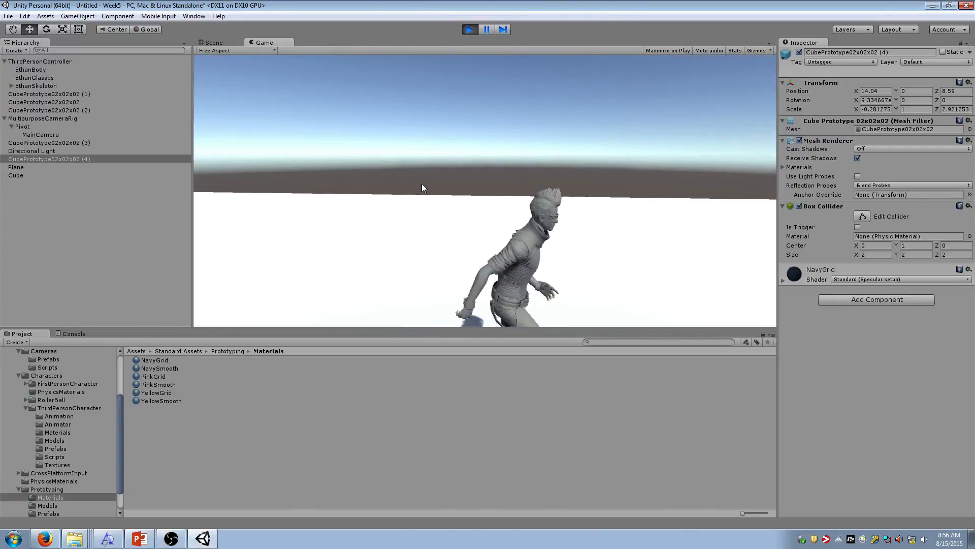
key(d)
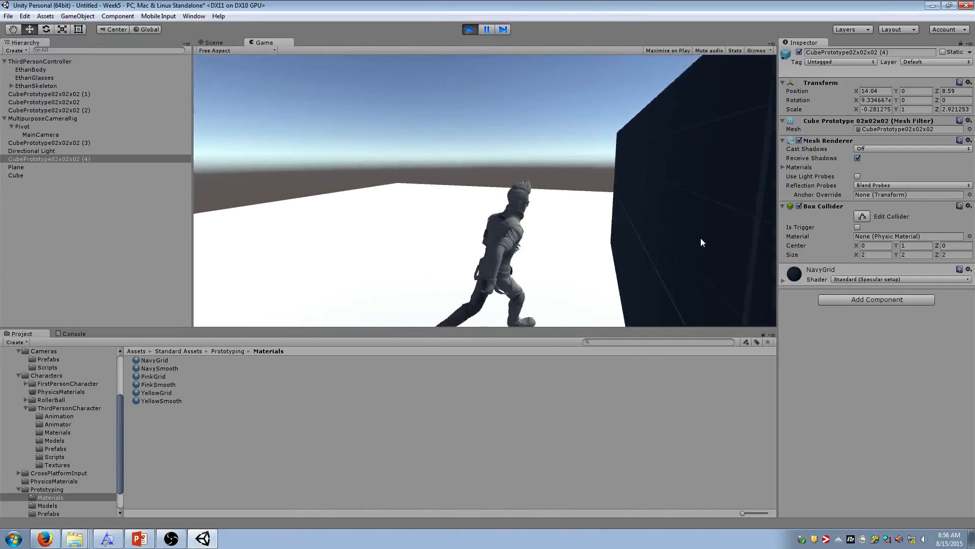
key(w)
key(d)
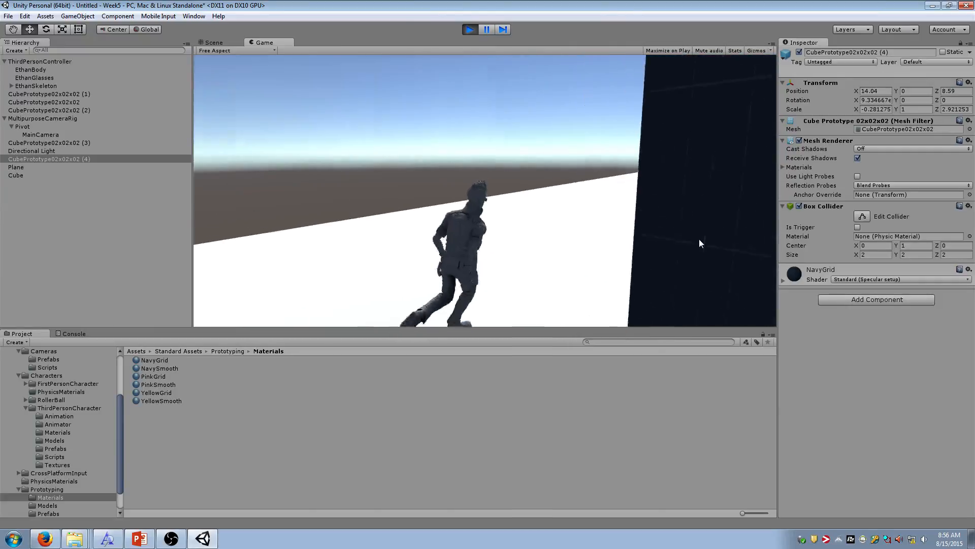
key(w)
key(d)
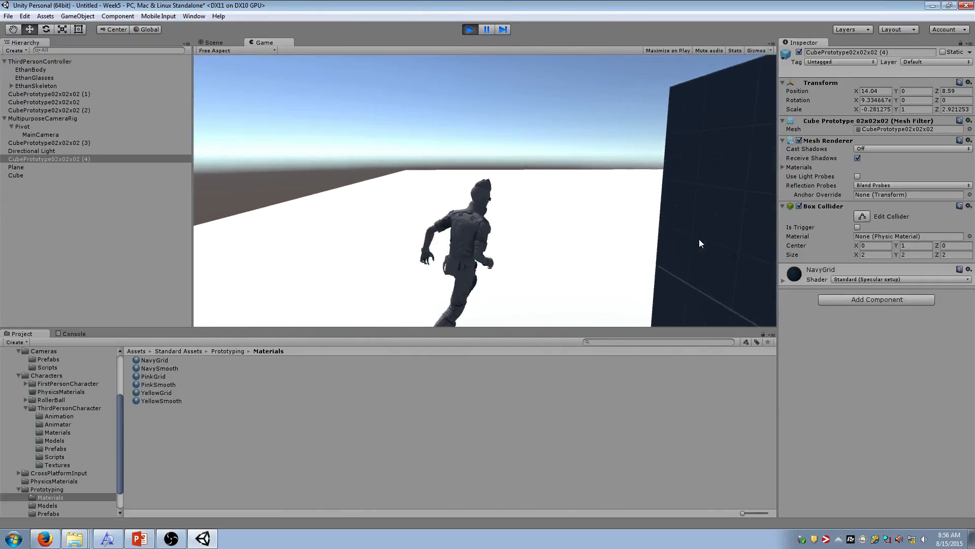
click(471, 30)
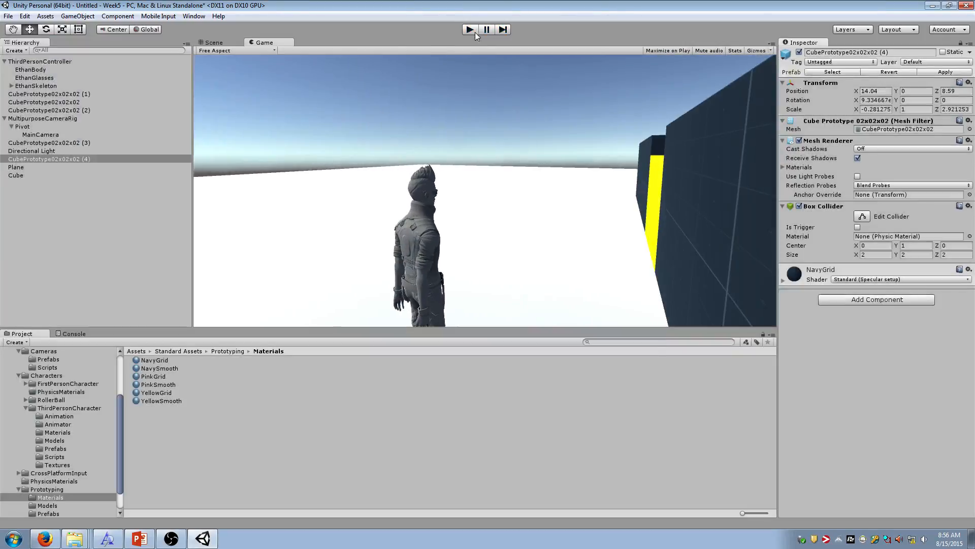
Step: Play-test with MultipurposeCameraRig selected, running the character along the front wall and around its corner, and stop the scene
click(27, 118)
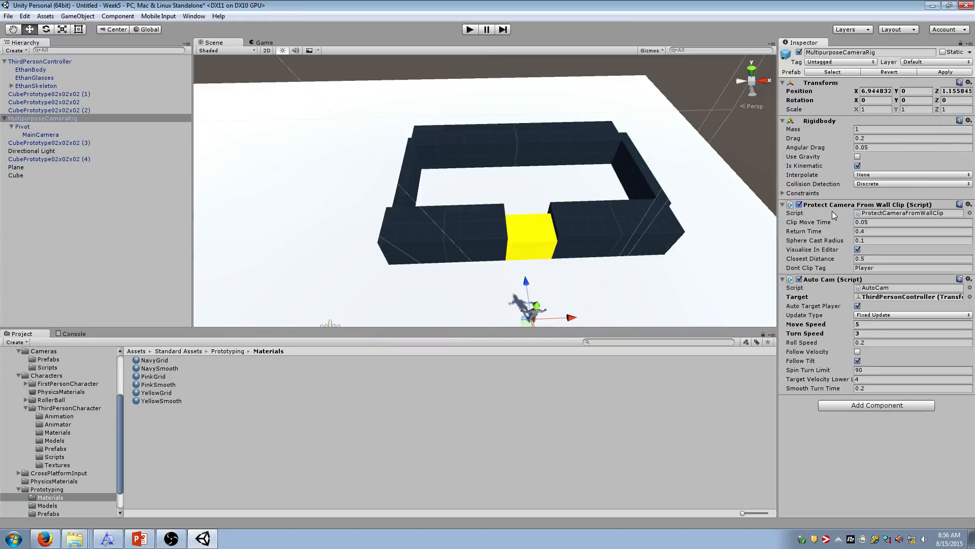
click(470, 30)
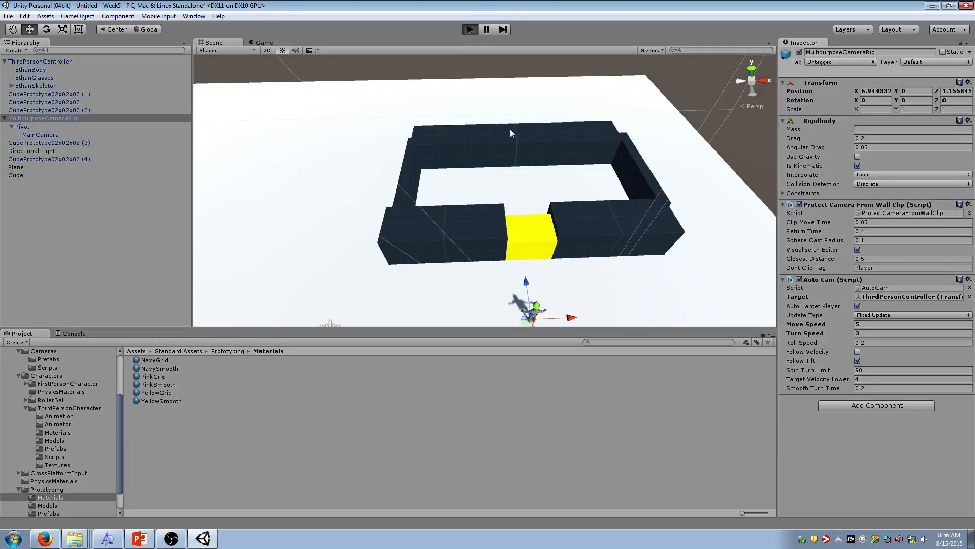
key(w)
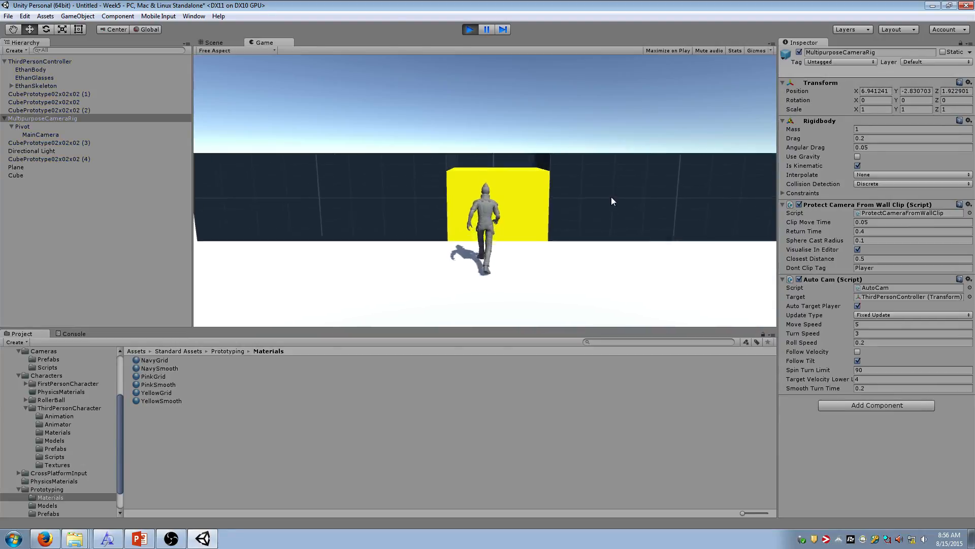
key(a)
key(a)
key(w)
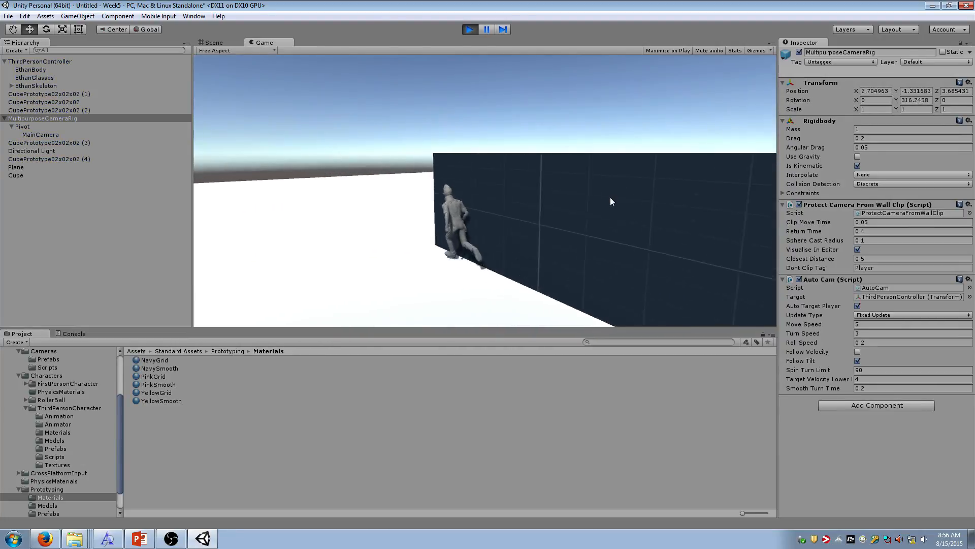
key(d)
key(w)
key(d)
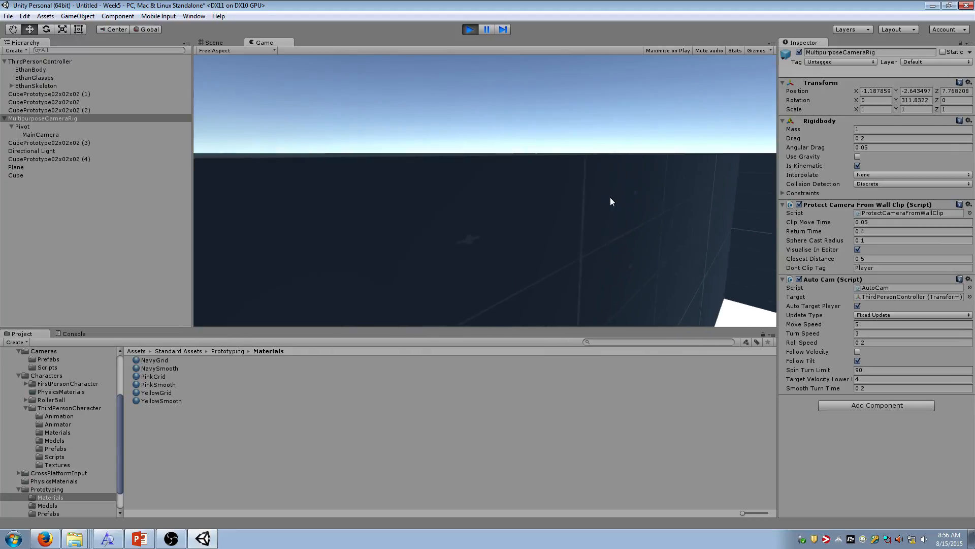
click(469, 31)
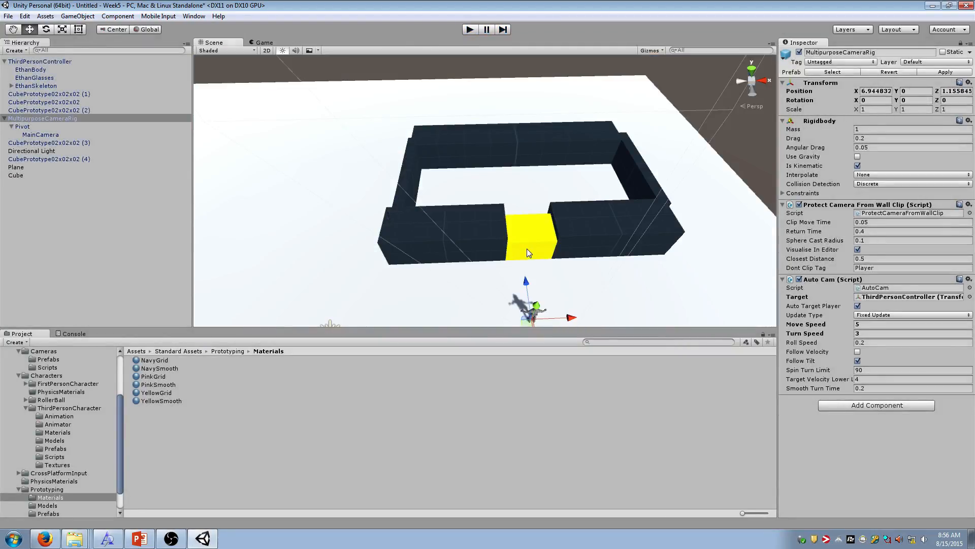
Step: Frame the yellow cube between the front walls at an angle and open its name for editing
click(526, 249)
key(f)
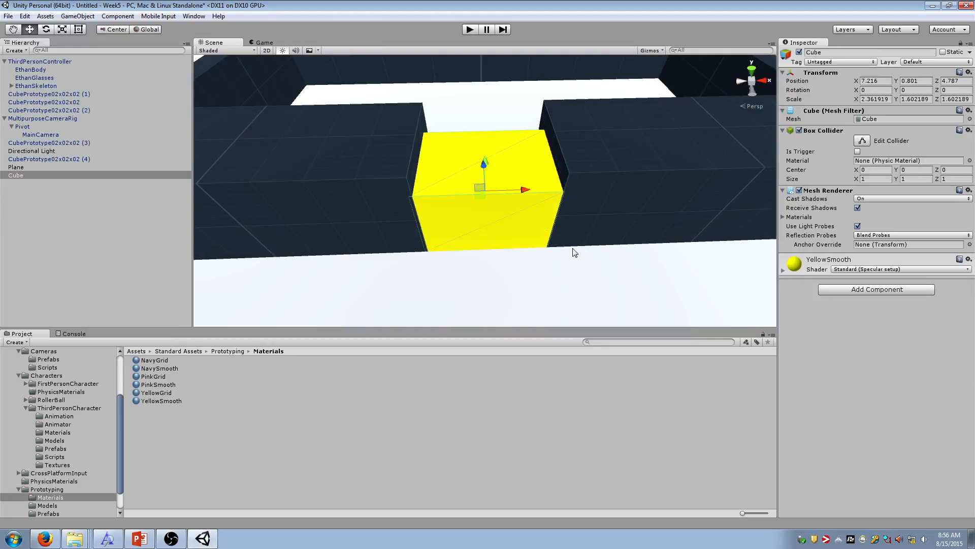
alt+drag(574, 252, 483, 216)
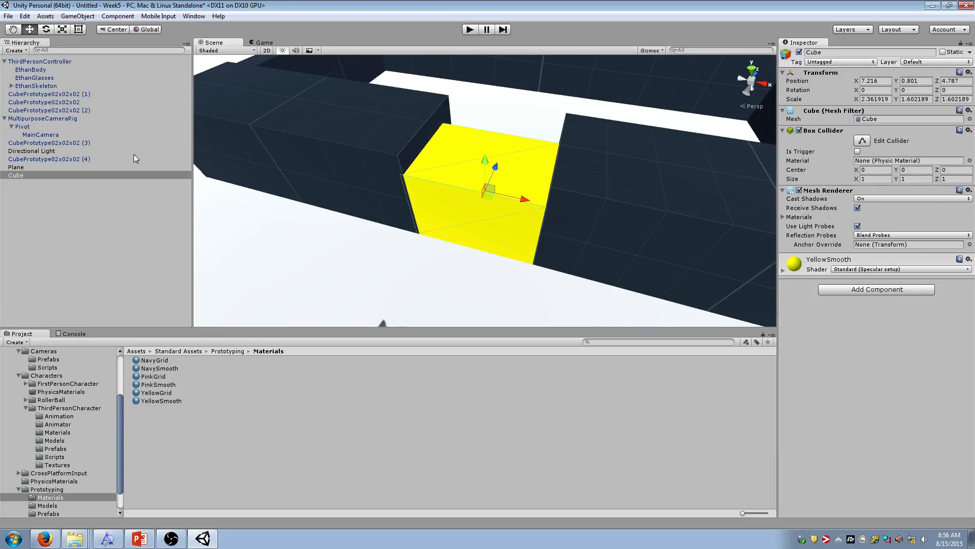
click(868, 52)
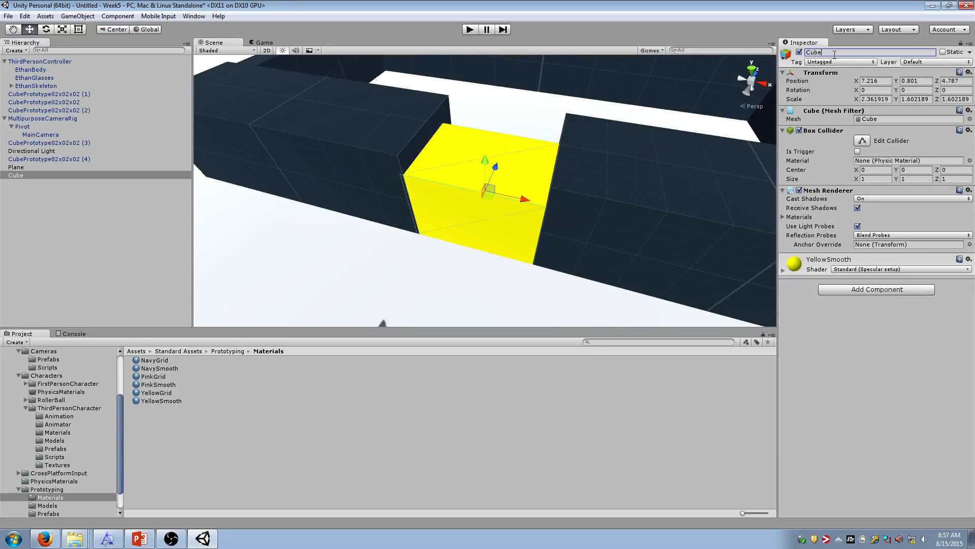
double_click(836, 53)
Step: Inspect the NavyGrid, PinkSmooth and PinkGrid materials of the Prototyping assets and clear the selection
click(194, 361)
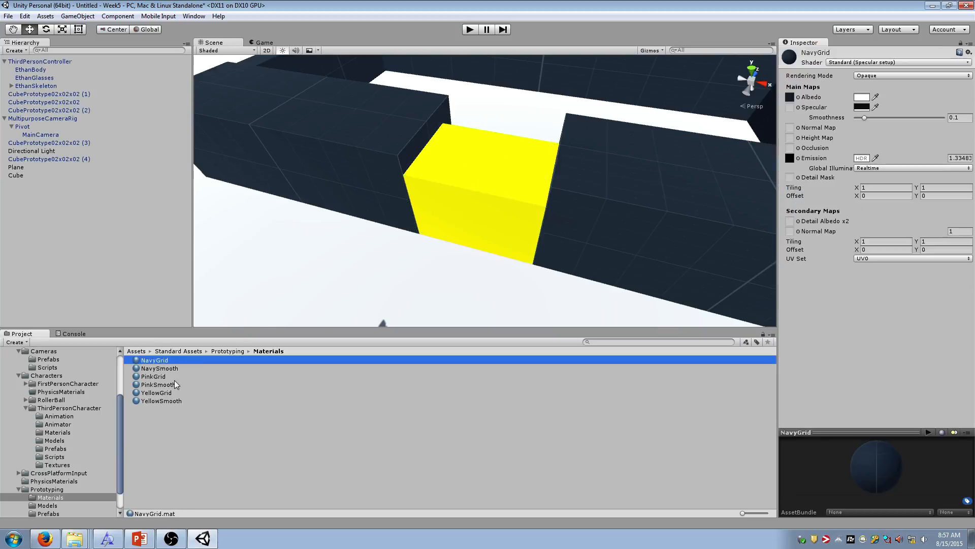
click(175, 385)
click(173, 376)
click(173, 362)
click(201, 422)
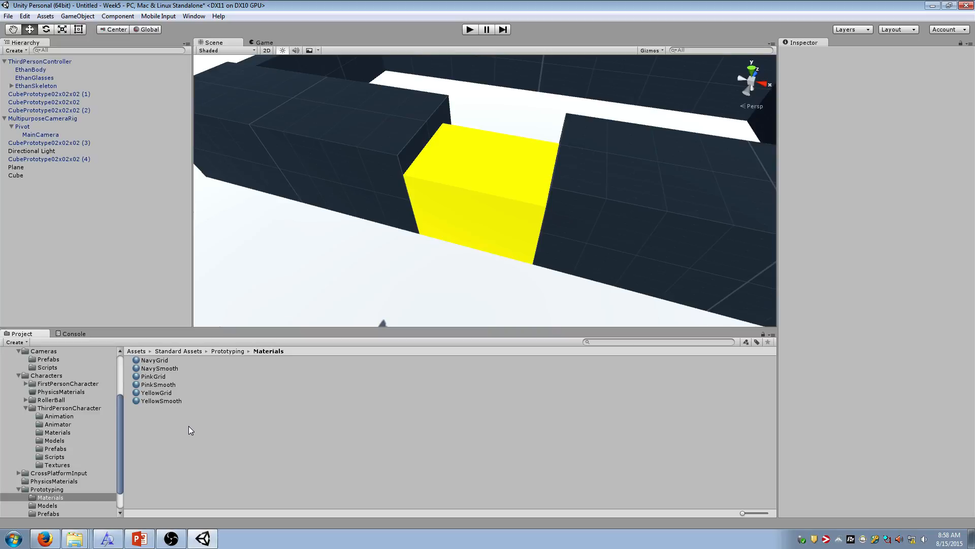
Step: Compare the Grid and Smooth variants of the navy, pink and yellow Prototyping materials
drag(120, 430, 122, 459)
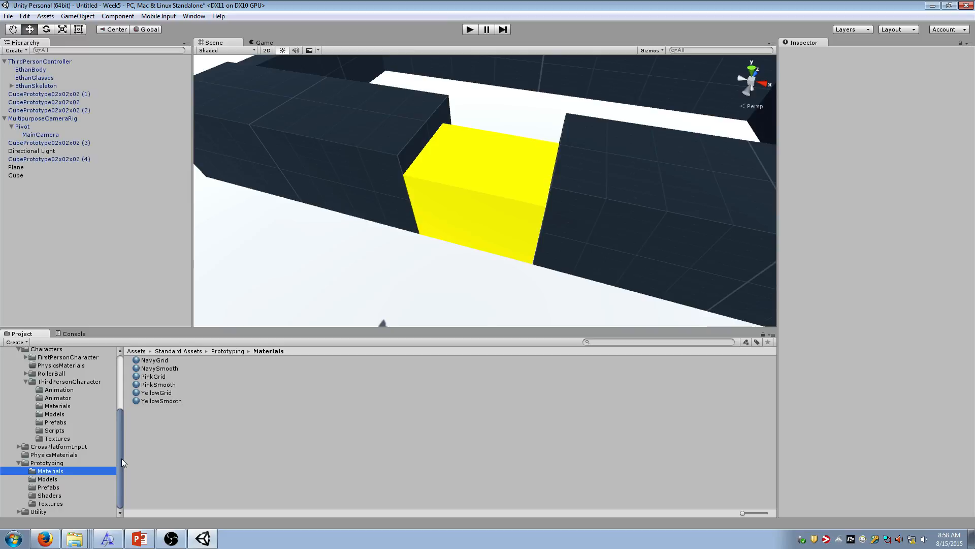
click(158, 360)
click(158, 387)
click(165, 401)
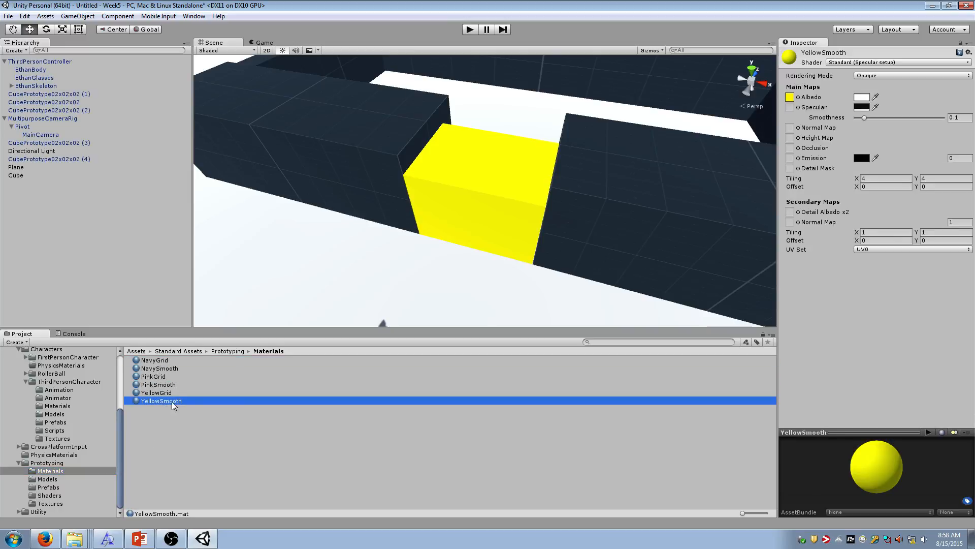
click(183, 392)
click(172, 385)
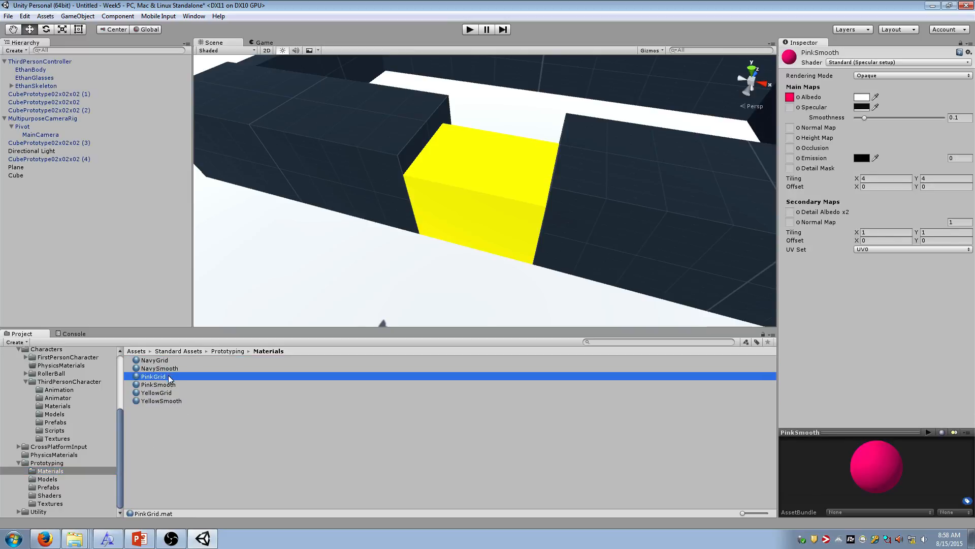
click(162, 401)
click(155, 376)
click(161, 368)
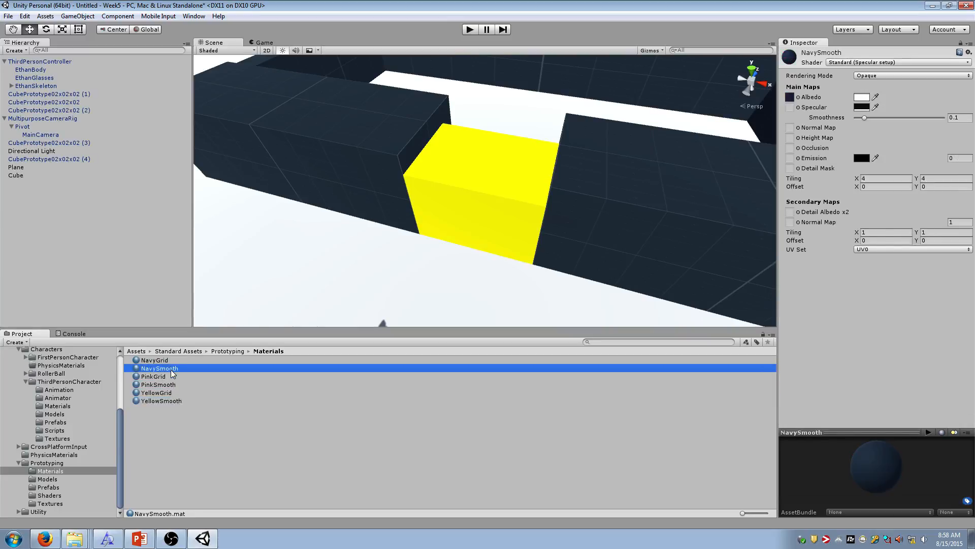
click(164, 361)
click(165, 377)
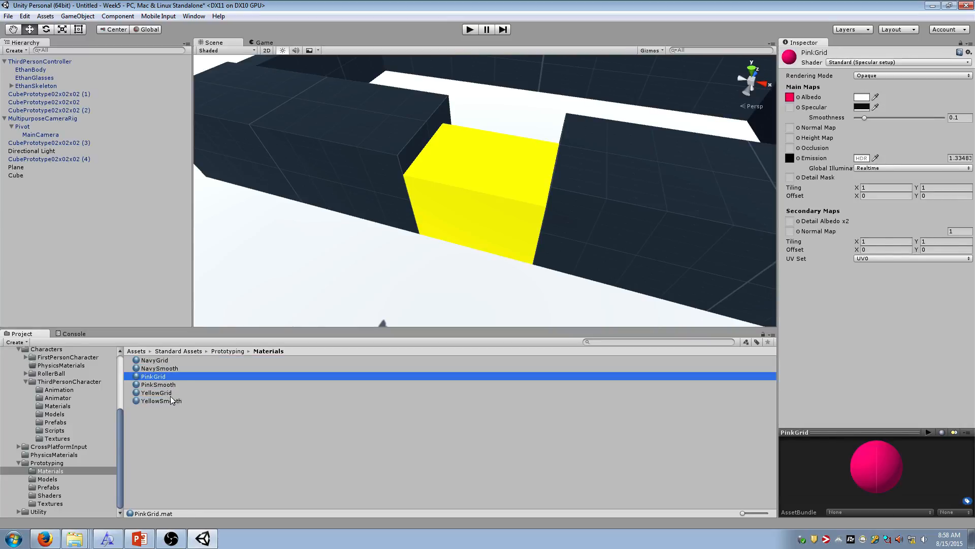
click(175, 392)
click(182, 401)
click(190, 393)
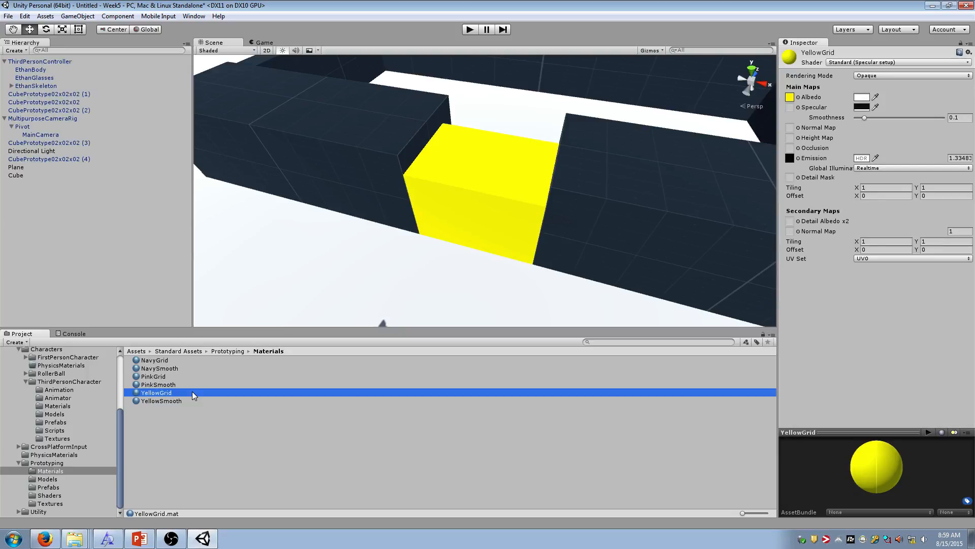
Step: Rename the yellow cube as go_Door
click(108, 175)
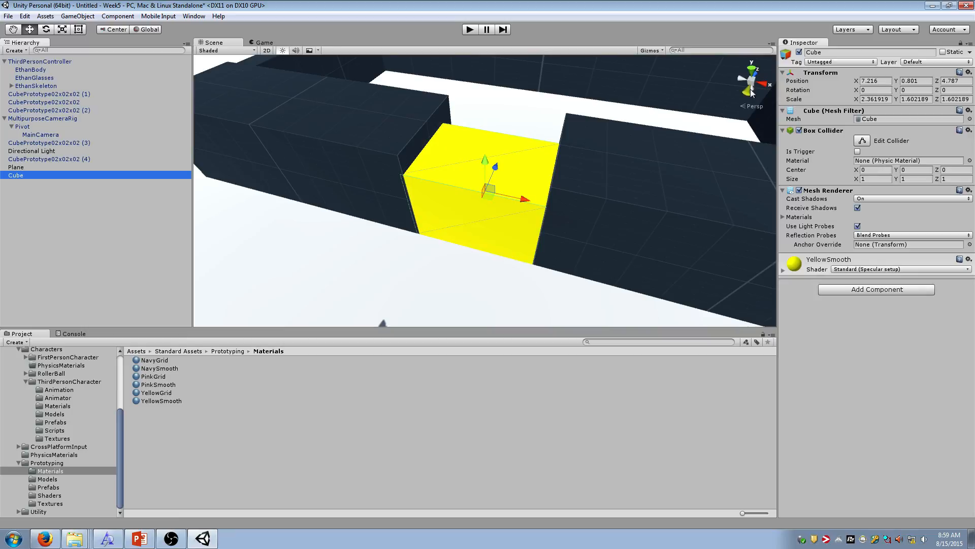
click(828, 52)
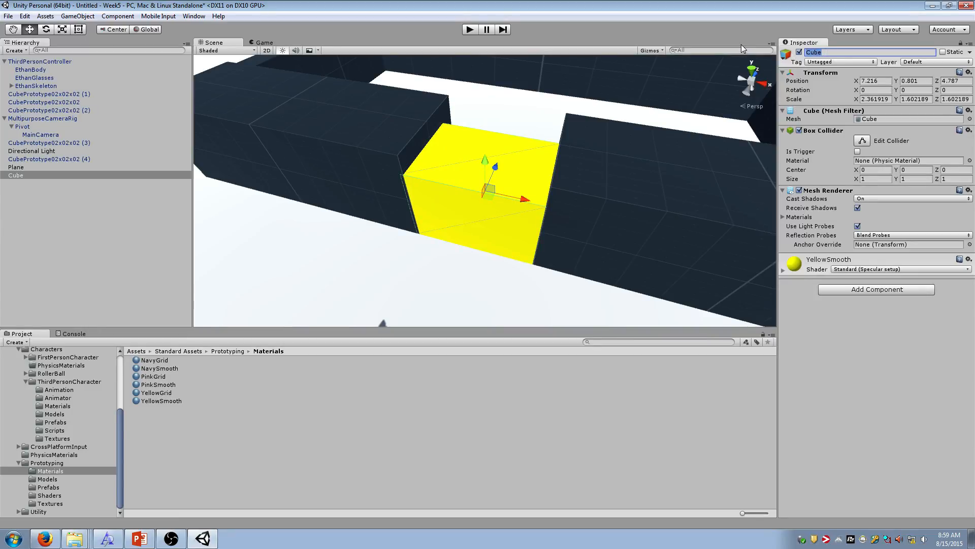
text(go_Door)
key(Return)
Step: Collapse the child objects of MultipurposeCameraRig and ThirdPersonController in the scene hierarchy
click(41, 167)
click(40, 62)
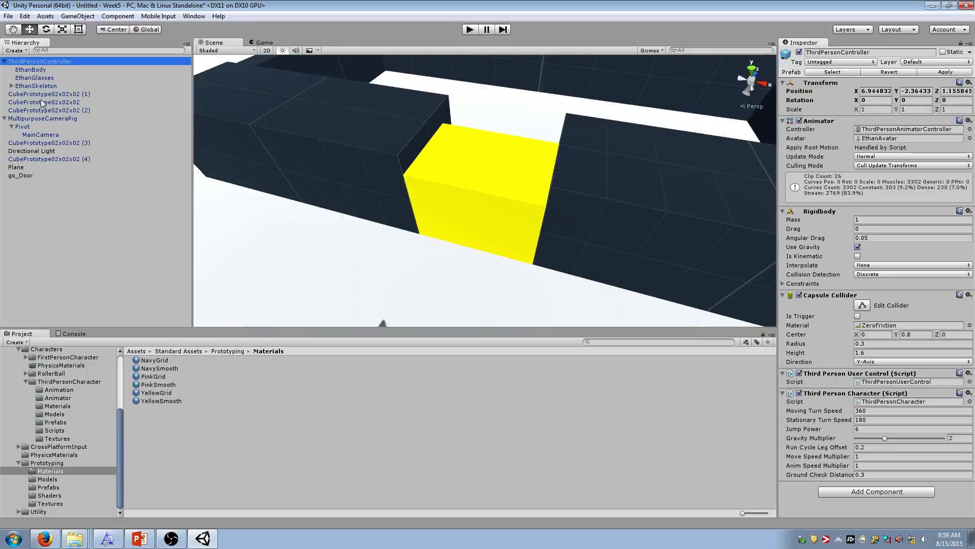
click(4, 119)
click(4, 61)
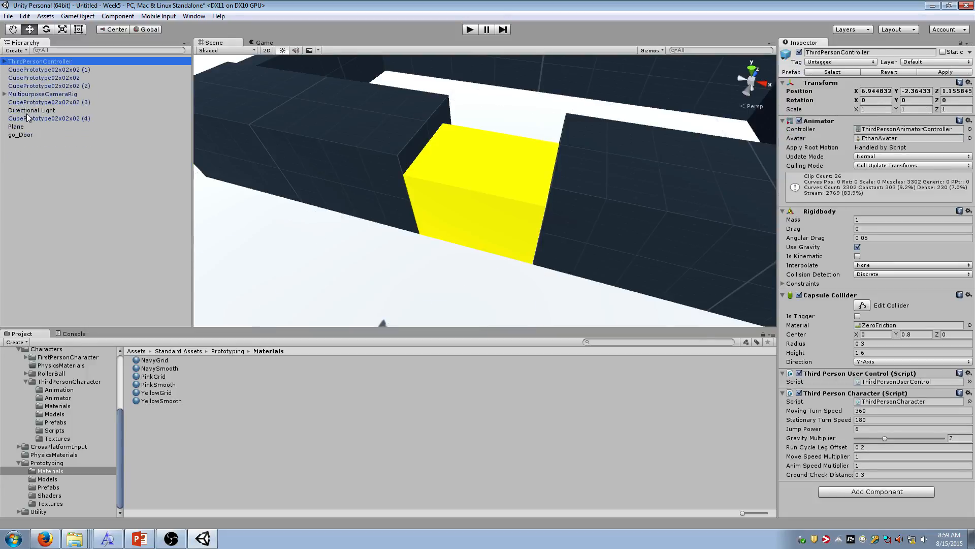
Step: Compare the components of the Plane and go_Door objects, leaving go_Door selected
click(65, 137)
click(46, 128)
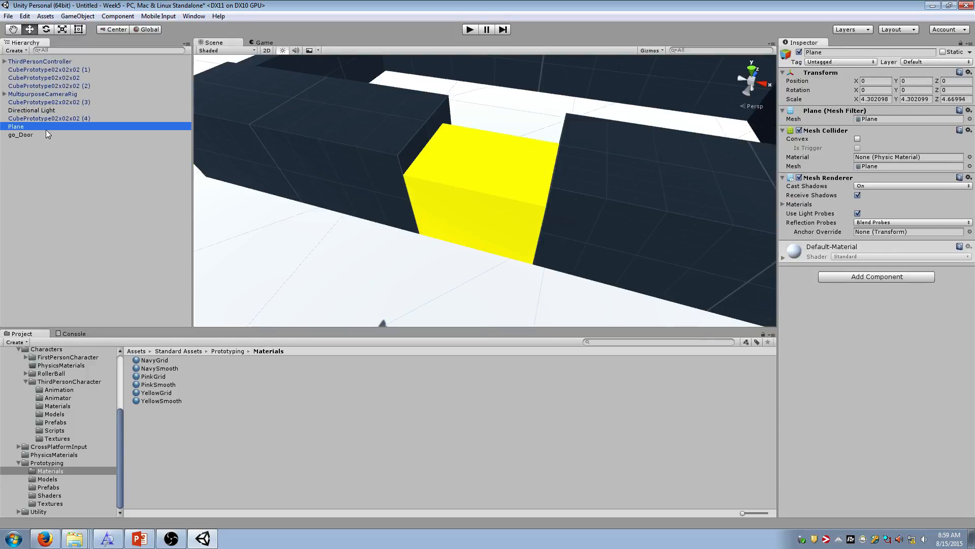
click(45, 134)
click(44, 127)
click(45, 135)
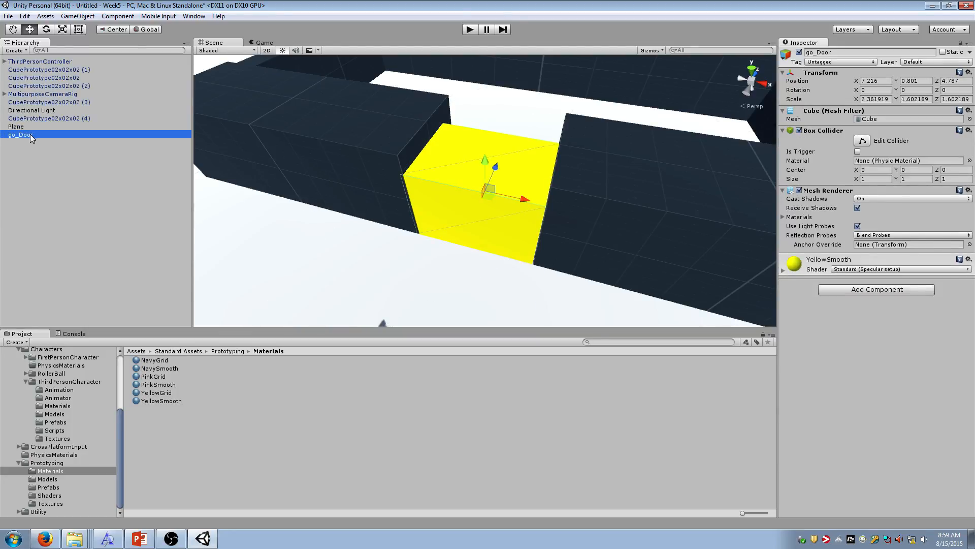
Step: Inspect the EthanWhite material in the ThirdPersonCharacter Materials folder
click(81, 409)
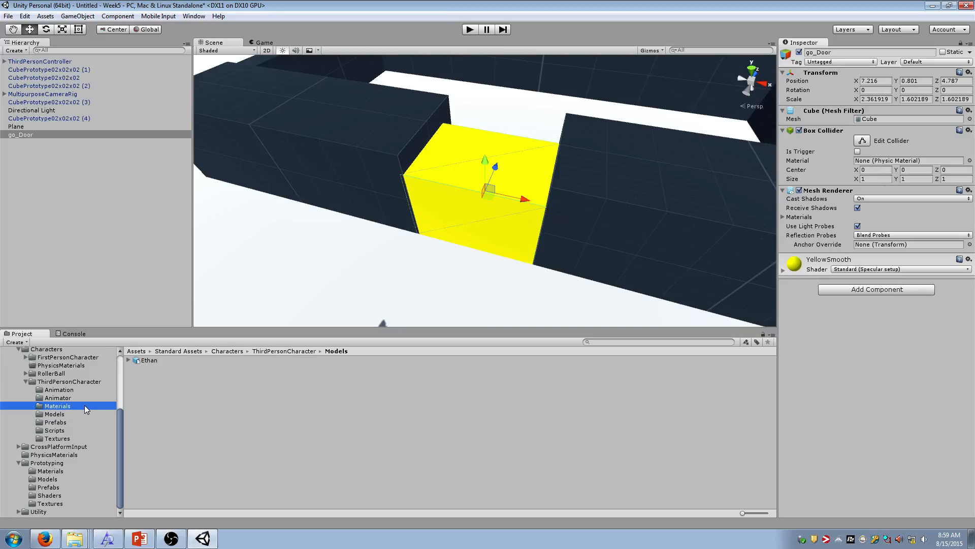
click(148, 369)
click(148, 370)
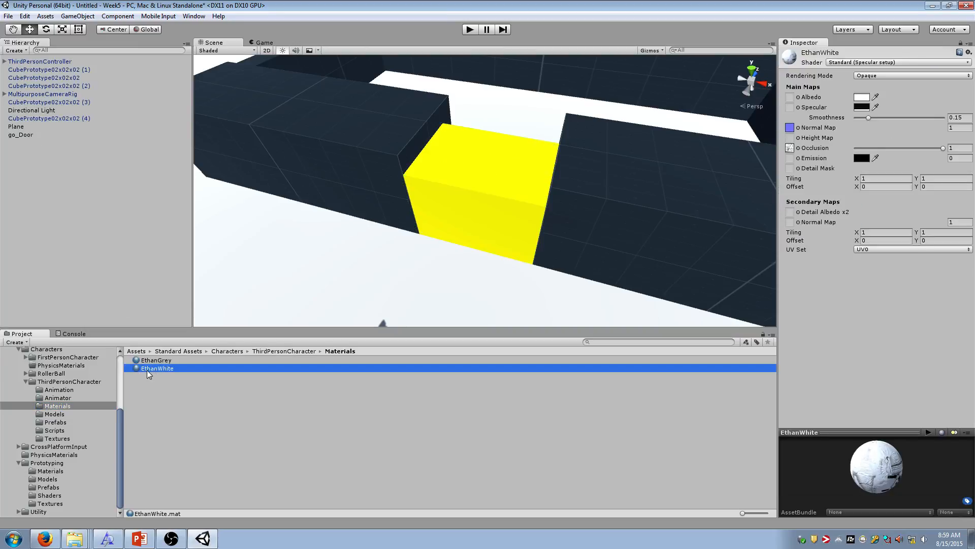
Step: Try to rename the EthanWhite material to m_EthanWhite
text(m_)
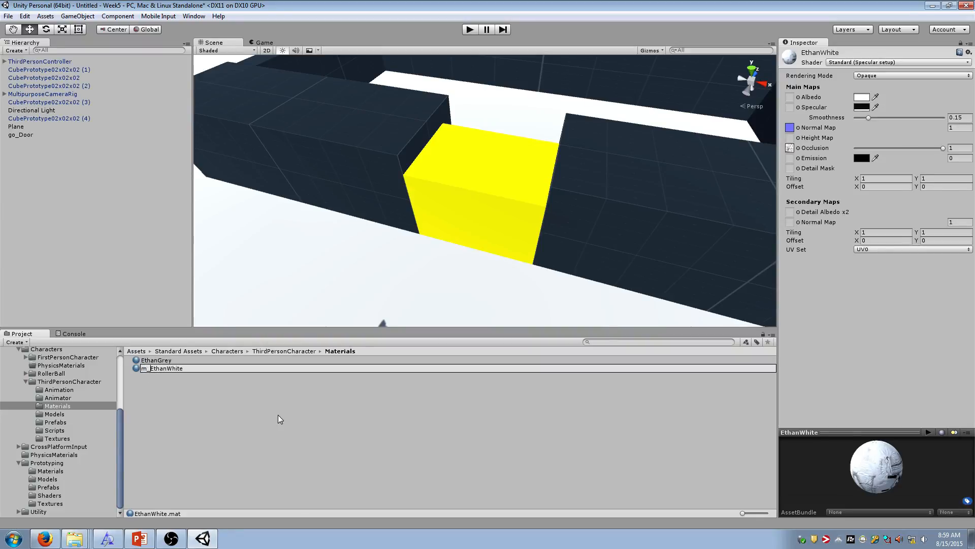
key(Escape)
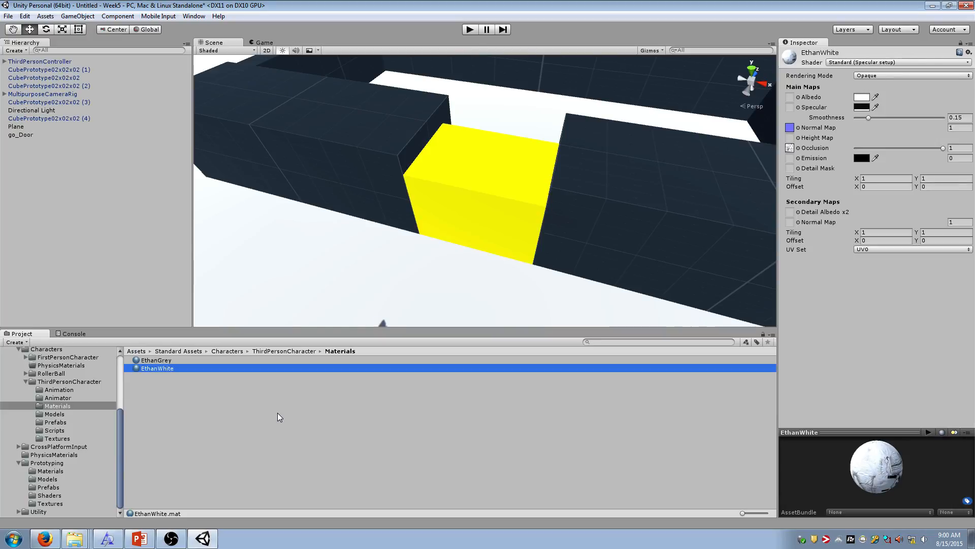
Step: Look through the Prototyping asset subfolders and show the contents of its Prefabs folder
drag(120, 432, 125, 454)
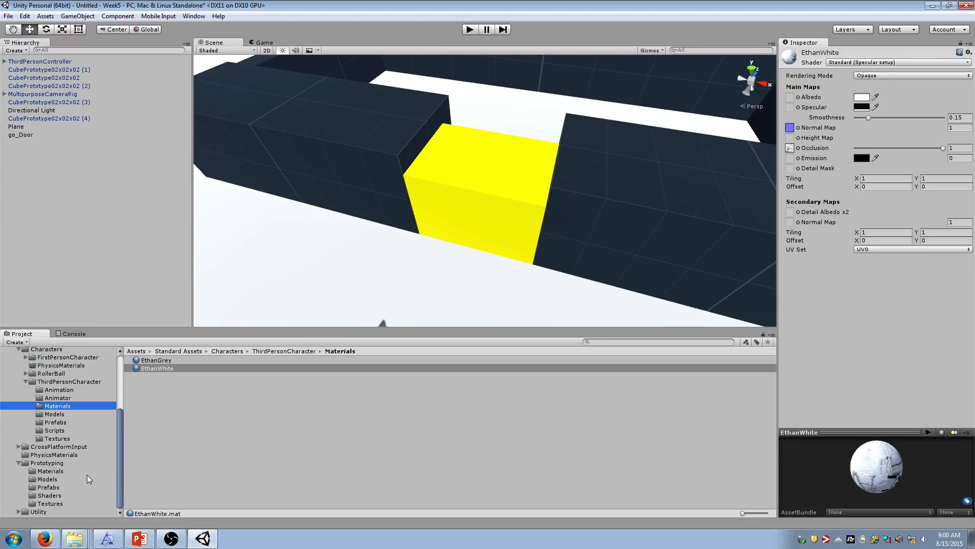
click(60, 472)
click(57, 487)
click(62, 496)
click(71, 488)
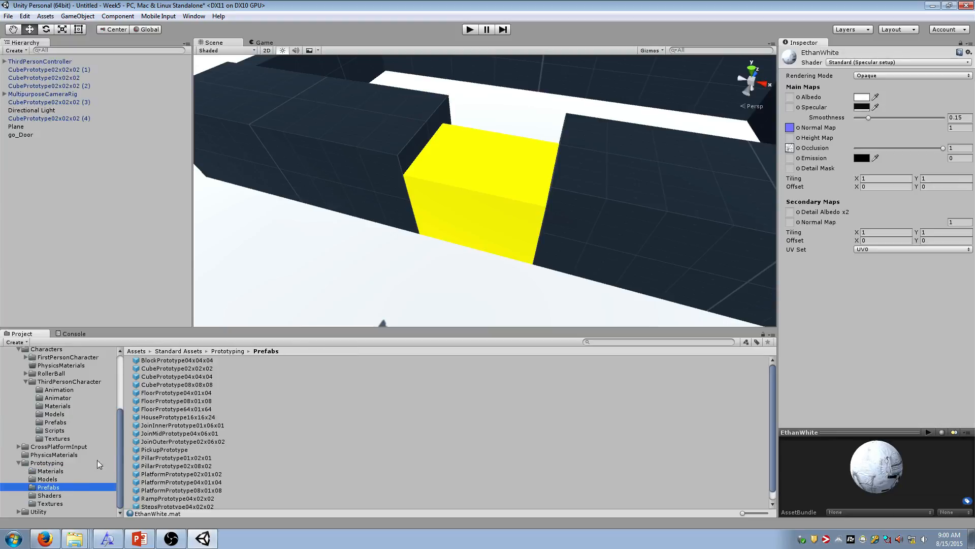
Step: Inspect several floor, platform and block prefabs, and reselect go_Door in the scene with its name open for editing
click(177, 456)
click(189, 424)
click(195, 401)
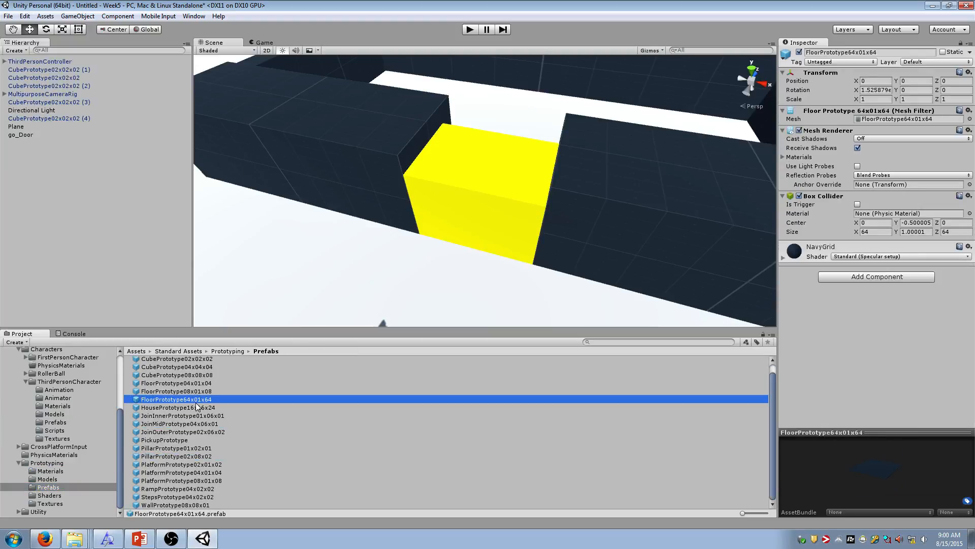
click(195, 417)
click(192, 439)
click(189, 472)
click(195, 399)
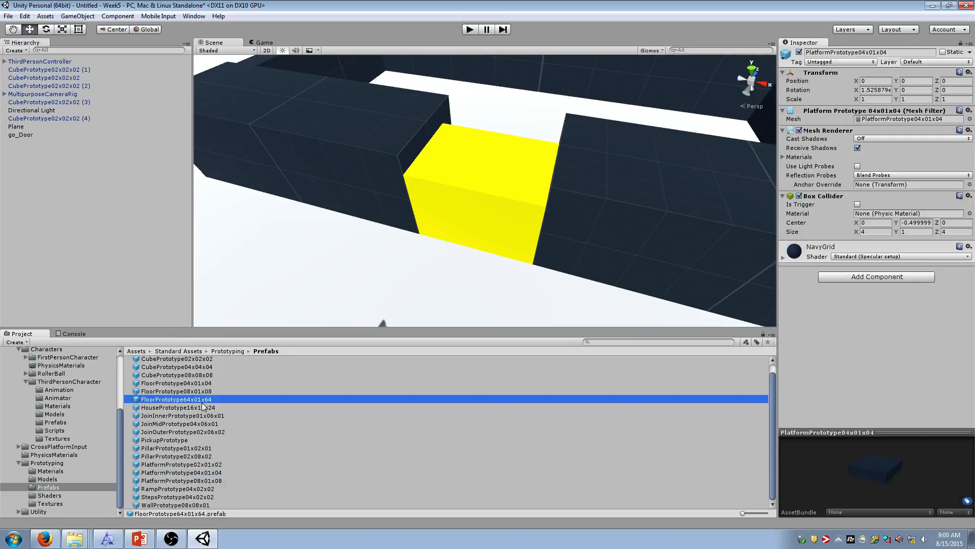
scroll(197, 400, up, 1)
click(184, 370)
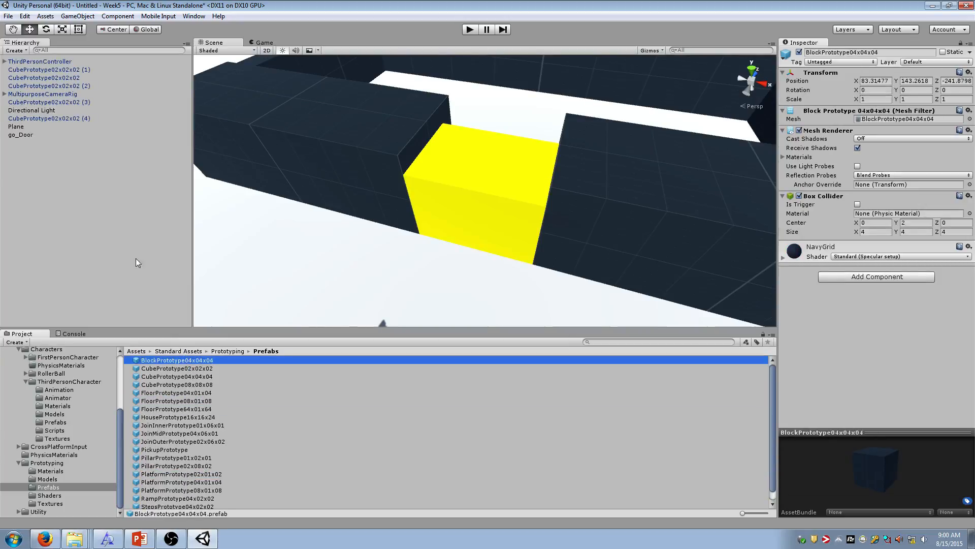
click(69, 135)
click(868, 52)
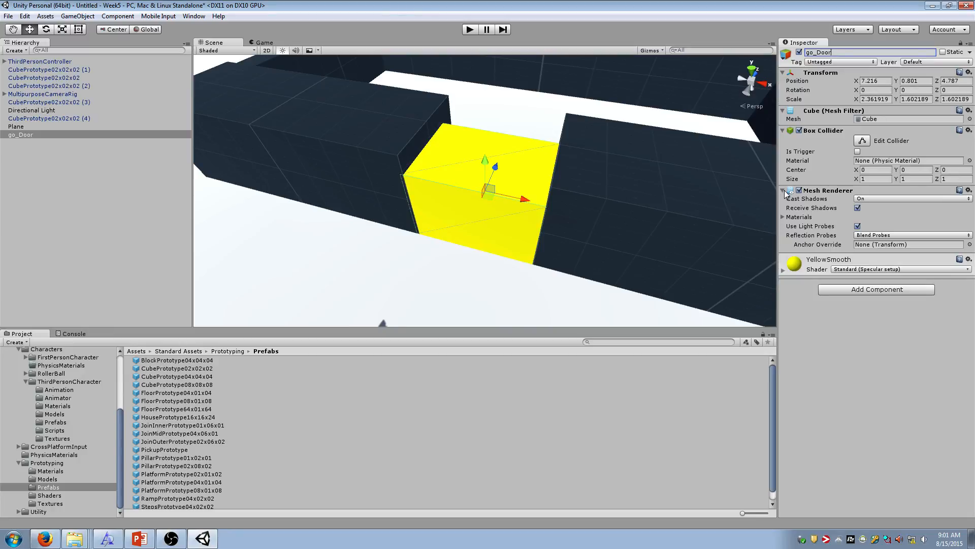
Step: Open Notepad and enter the text TRACER in the blank document
key(super+r)
text(notepad)
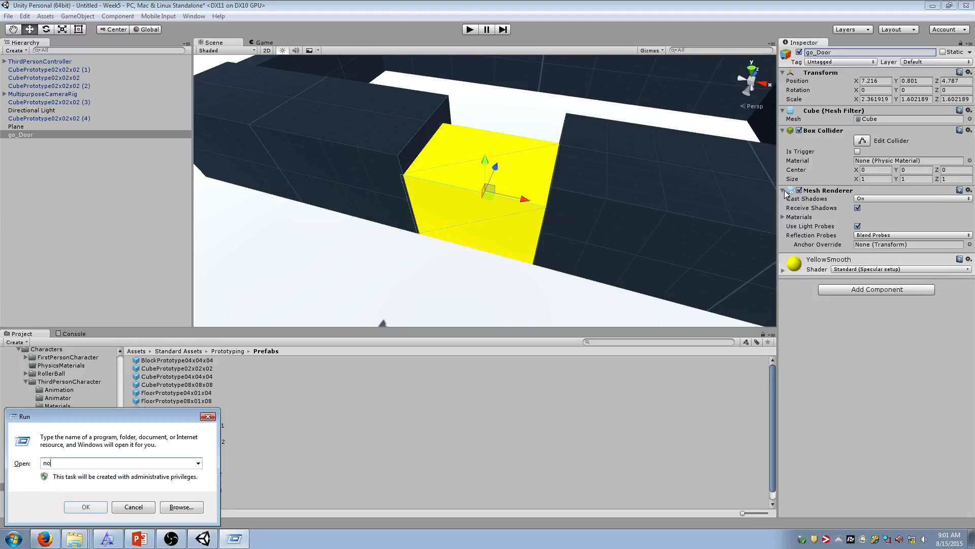
key(Return)
text(TRACER)
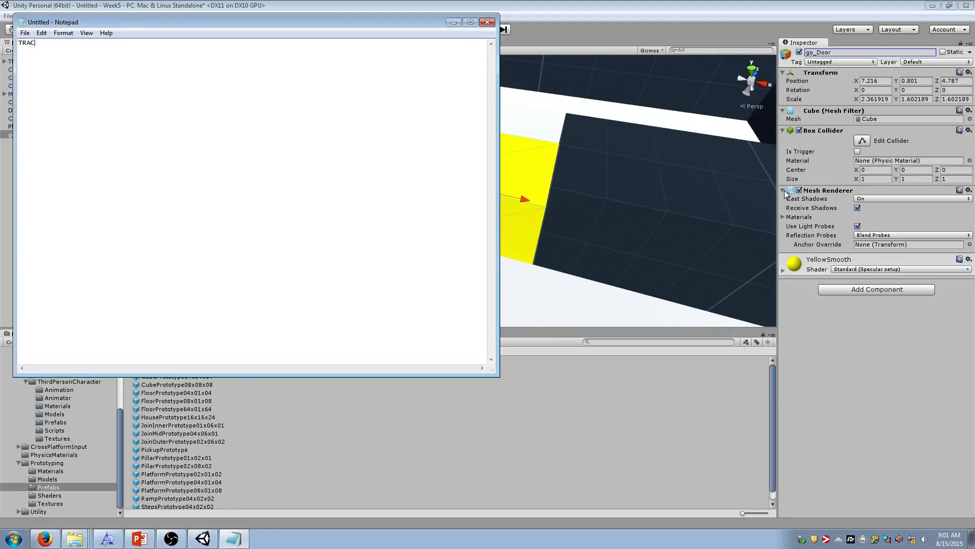
key(Return)
Step: Set the Notepad font size to 26
key(ctrl+a)
key(alt+o)
key(Down)
key(Return)
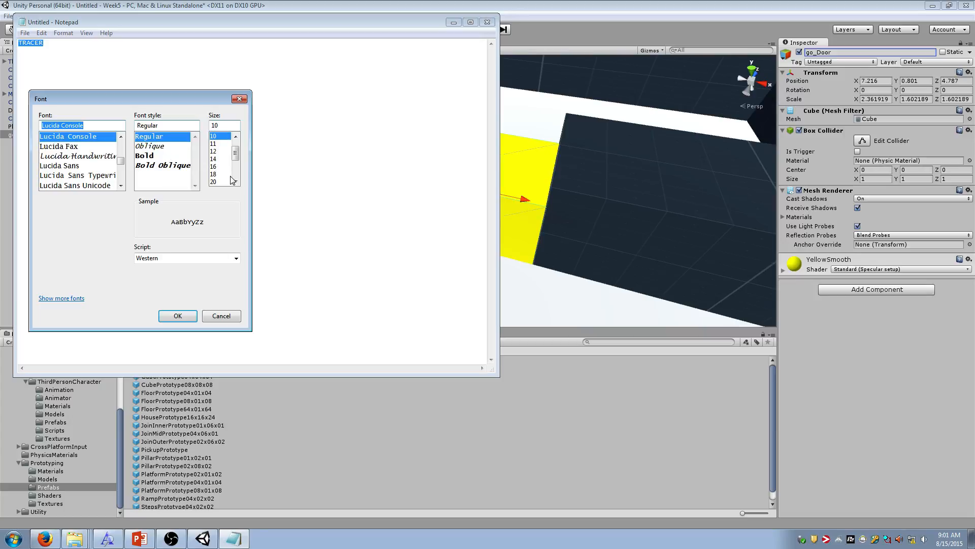
click(235, 181)
click(235, 181)
click(236, 181)
click(217, 181)
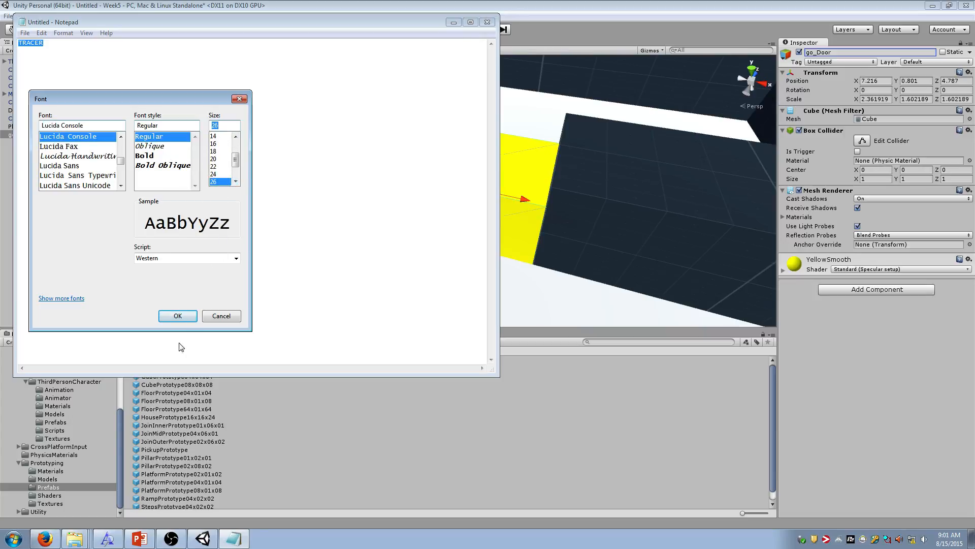
click(178, 315)
Step: Extend the example name to anim_TRACER_RELOAD
click(194, 49)
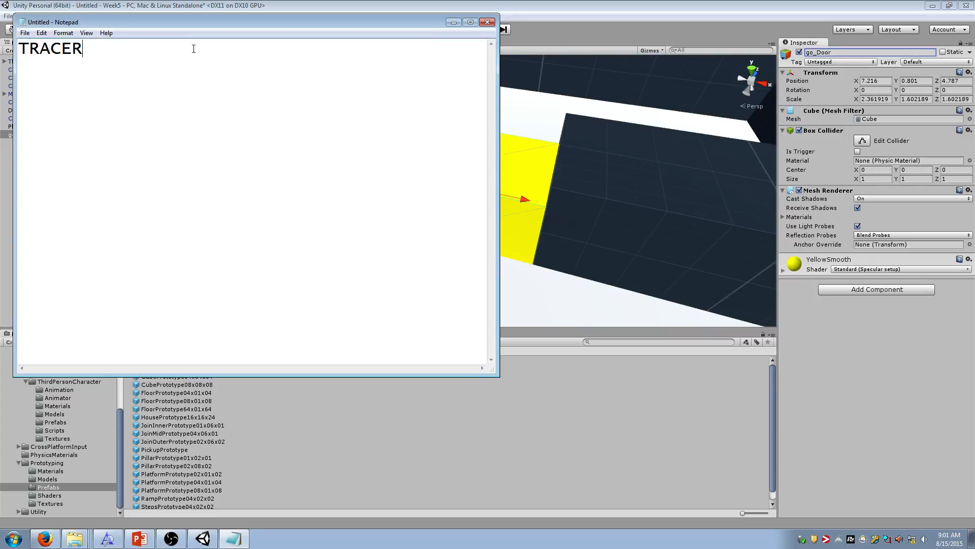
text(_RELOAD)
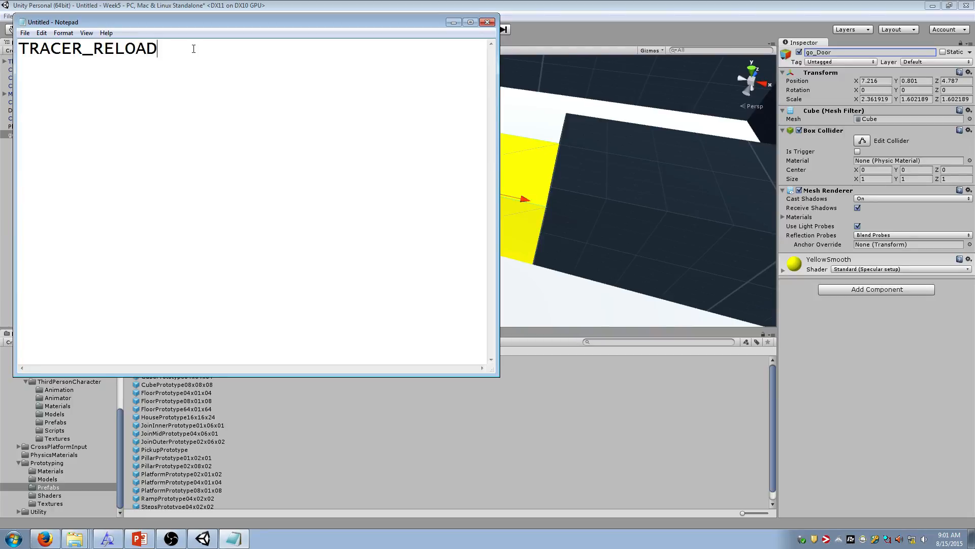
key(Home)
text(anim_)
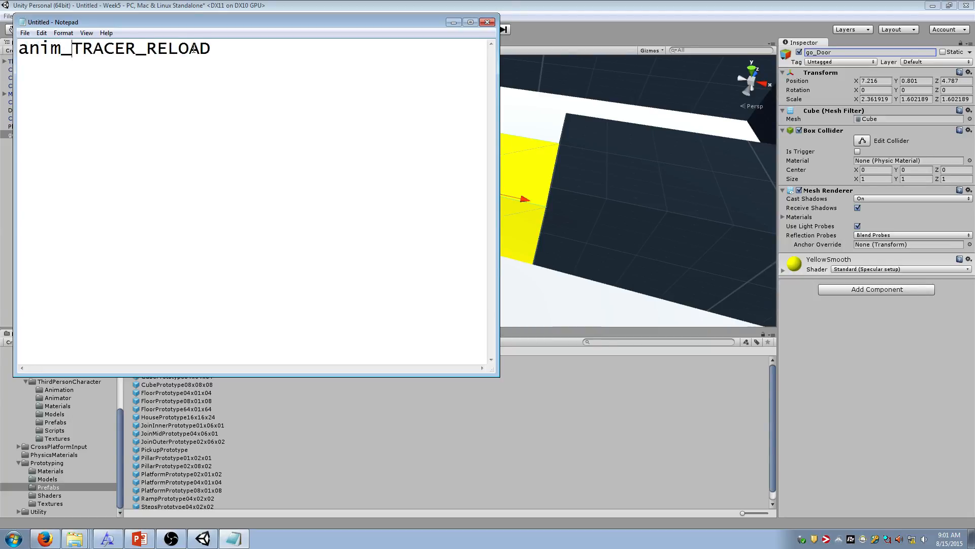
Step: Insert FB_1P_BODY_ before TRACER in the example animation name
text(FA)
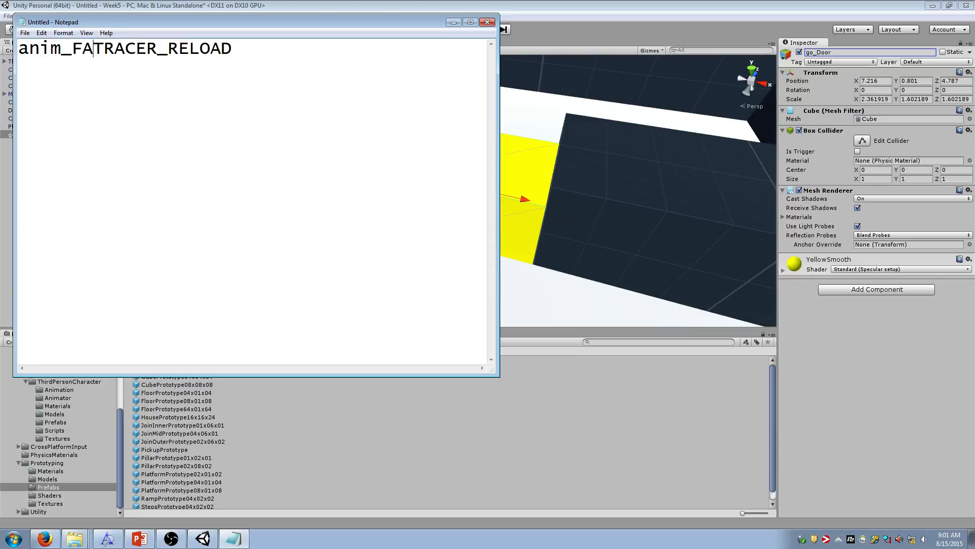
key(BackSpace)
text(B_)
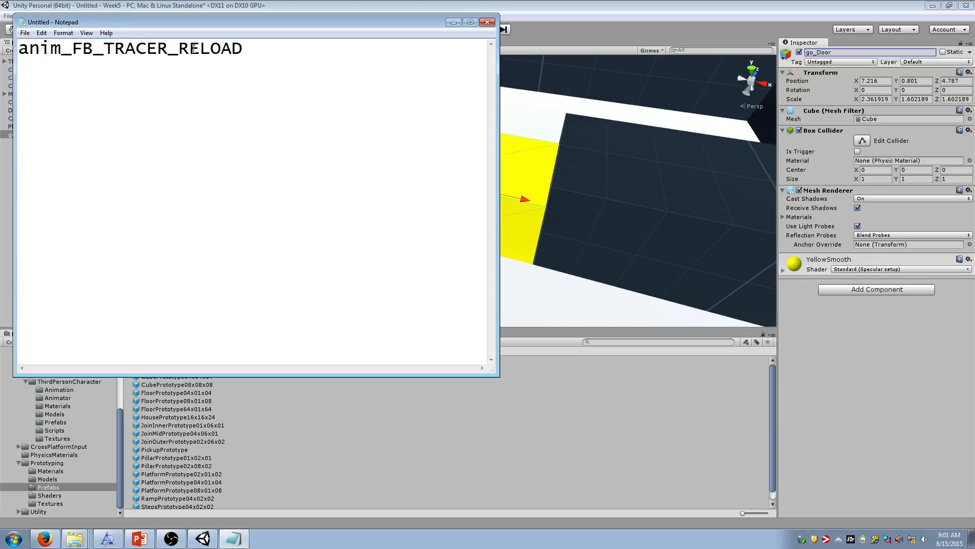
text(1p_)
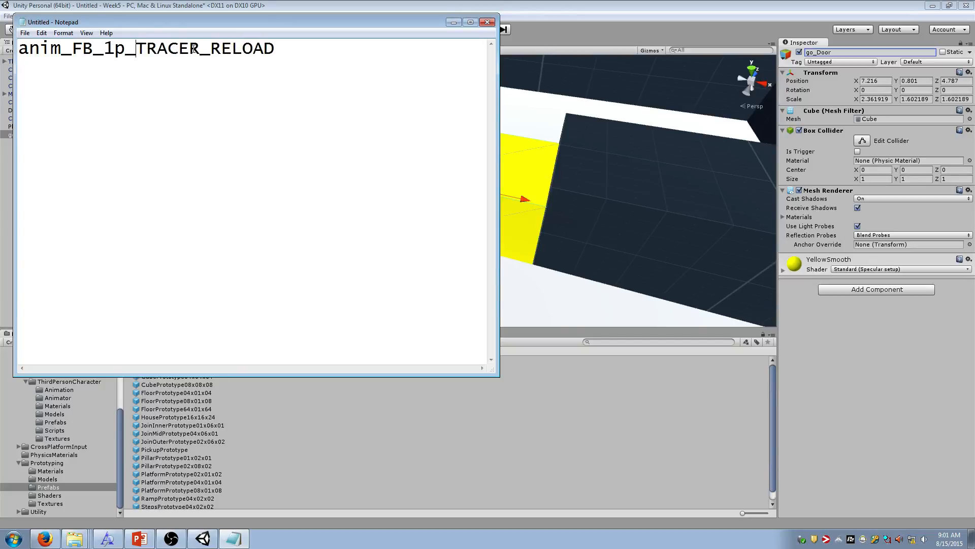
key(BackSpace)
key(BackSpace)
text(P_WPN_)
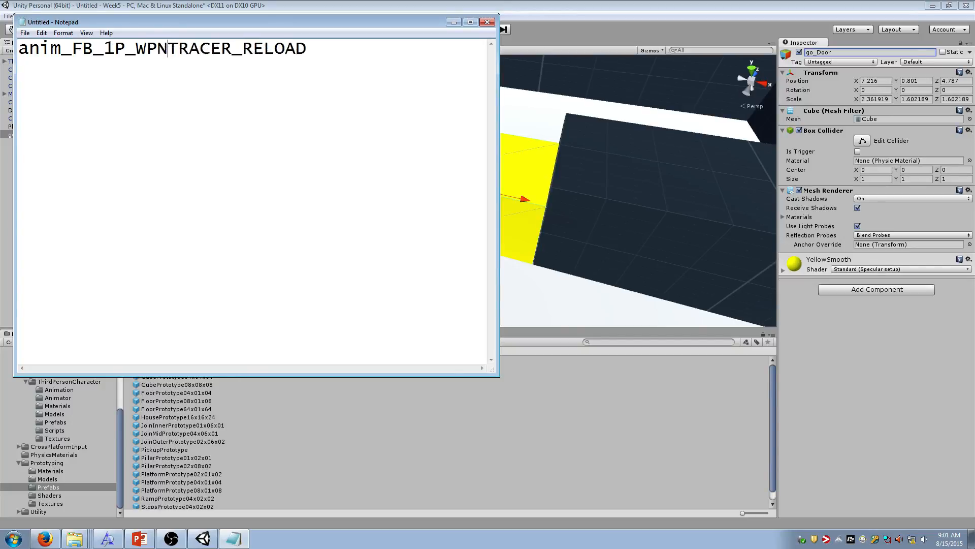
key(BackSpace)
key(BackSpace)
key(BackSpace)
text(BODY_)
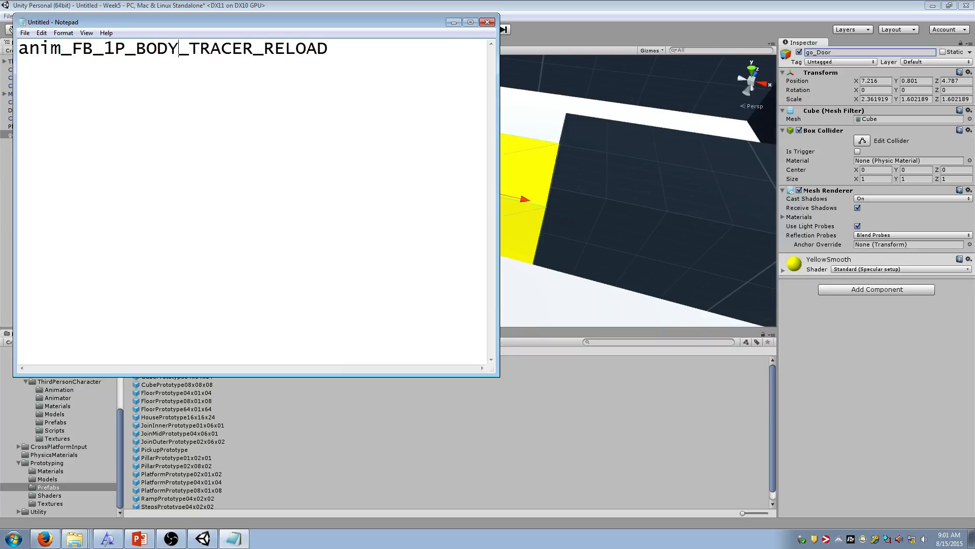
Step: Append the direction suffix _FL to the end of the animation name
key(Right)
text(_FF)
key(BackSpace)
key(BackSpace)
text(FW)
key(BackSpace)
key(BackSpace)
text(RIGHT)
key(BackSpace)
key(BackSpace)
key(BackSpace)
key(BackSpace)
key(BackSpace)
text(F)
text(R)
key(BackSpace)
text(B)
key(BackSpace)
text(L)
Step: Replace the lowercase anim prefix with ANIM
drag(62, 48, 2, 52)
text(ABNIM)
key(BackSpace)
key(BackSpace)
key(BackSpace)
key(BackSpace)
text(NIM)
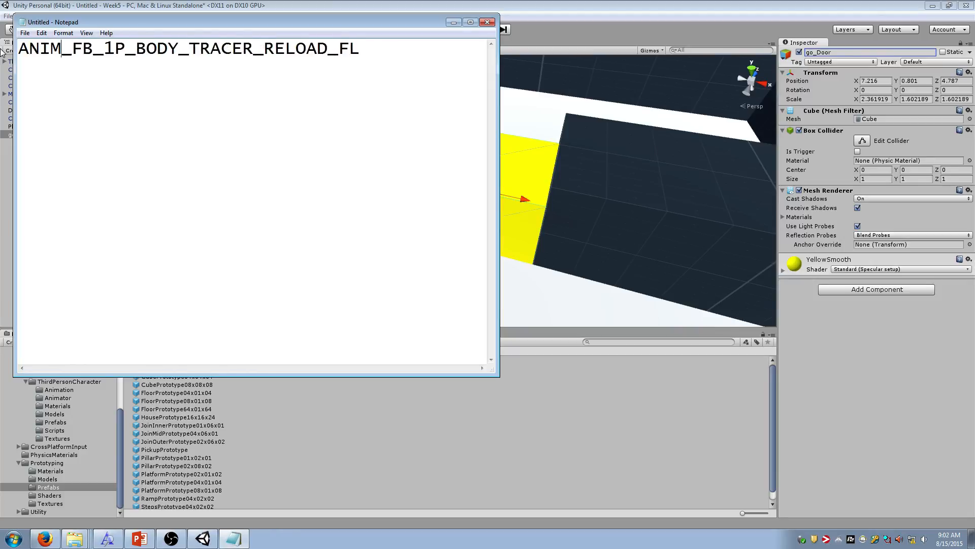
Step: Insert _UB after FB in the animation name
click(254, 51)
drag(72, 55, 94, 51)
click(94, 49)
drag(74, 48, 94, 48)
click(95, 49)
text(_UB)
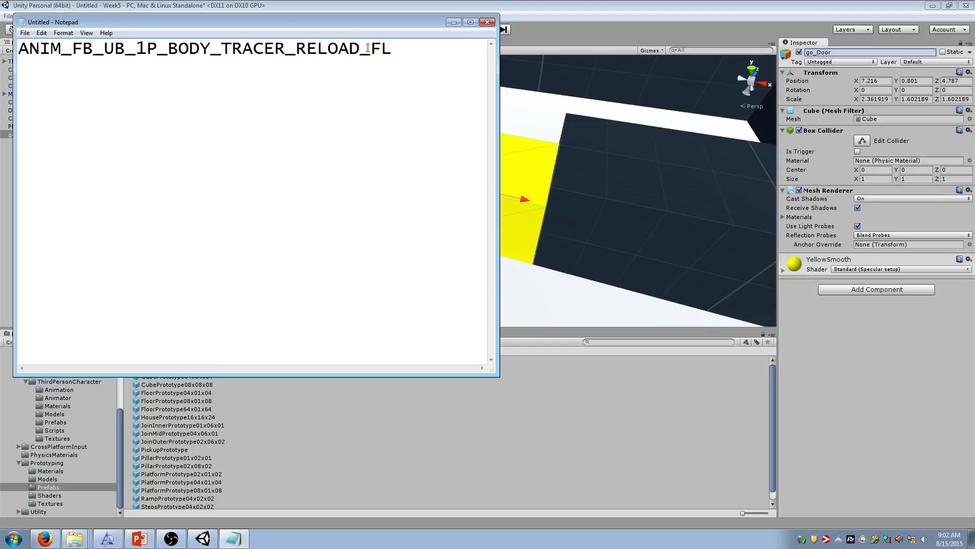
Step: Highlight the parts of the animation name and duplicate the whole line onto a second line
drag(221, 50, 365, 48)
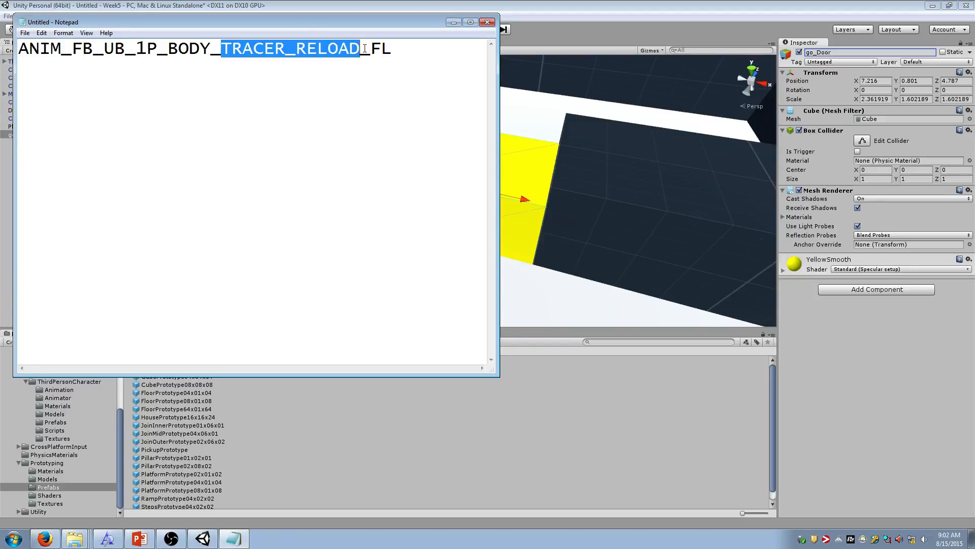
drag(221, 50, 2, 47)
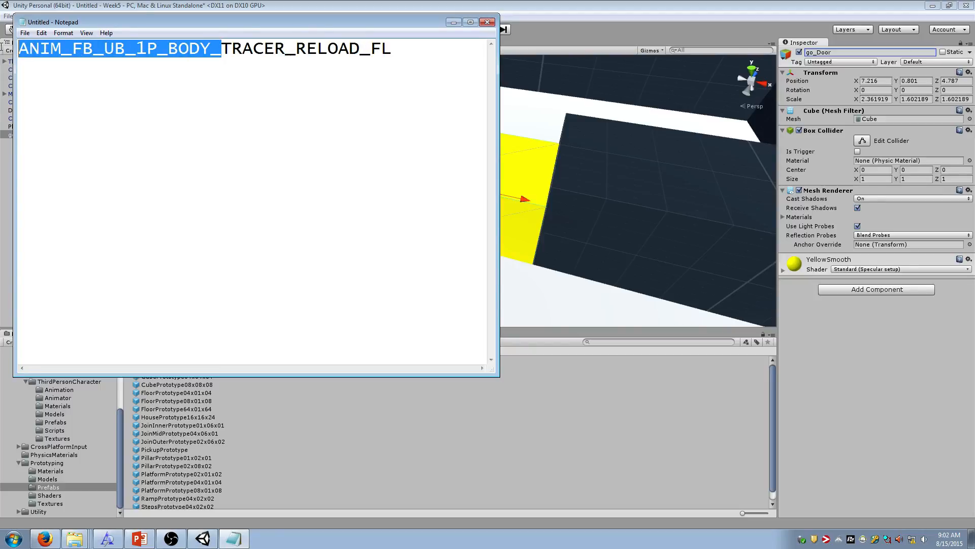
click(407, 55)
key(shift+Home)
key(ctrl+c)
key(End)
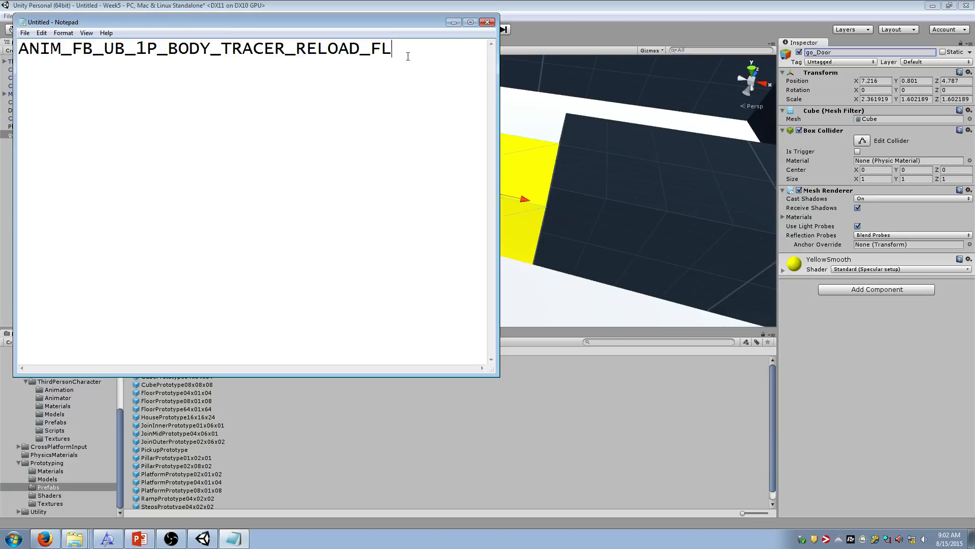
key(Return)
key(ctrl+v)
Step: Change the second line to ANIM_FB_UB_3P_BODY_REAPER_RELOAD_FR and add a new line below it
drag(221, 66, 285, 66)
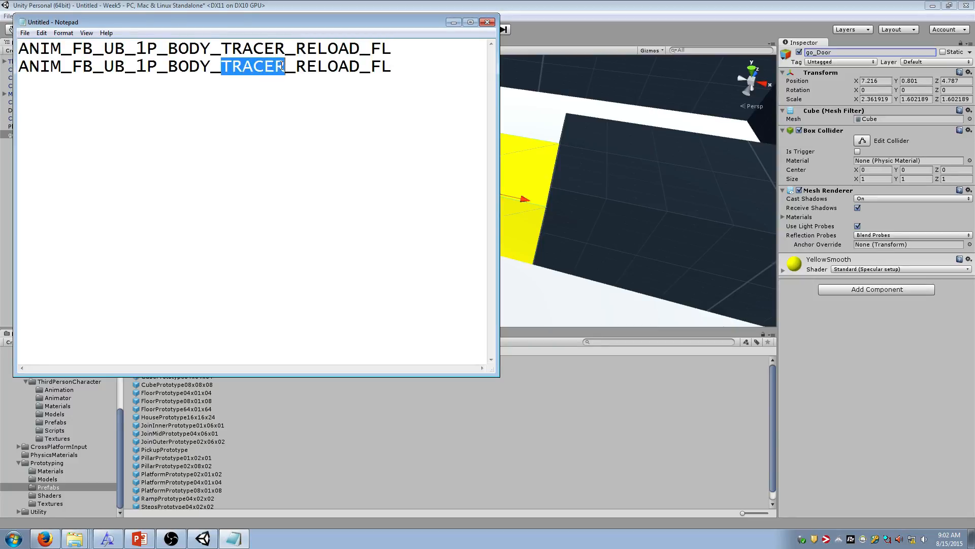
text(REAPER)
key(End)
key(BackSpace)
key(BackSpace)
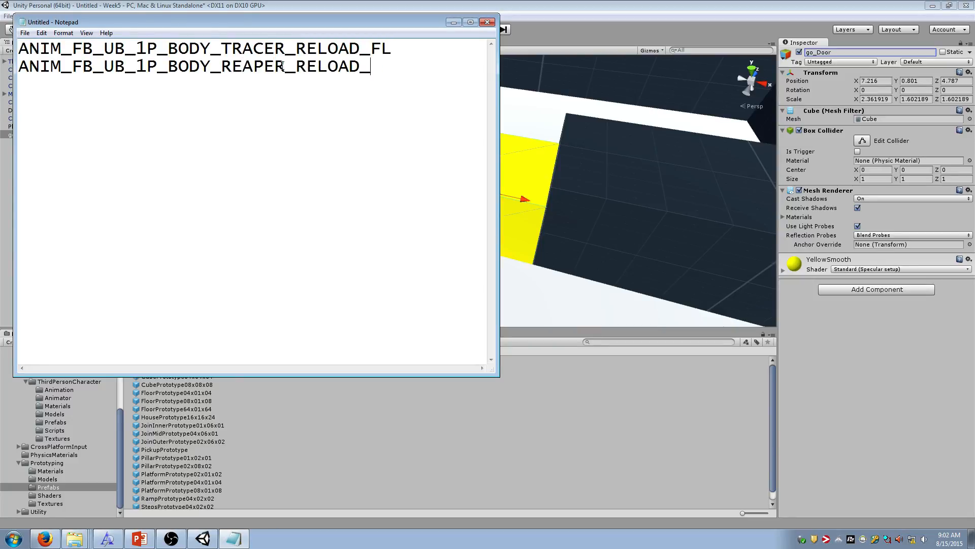
text(FR)
key(Return)
drag(147, 70, 139, 68)
text(3)
Step: Paste the copied animation name on the third line and replace RELOAD with JUMP
click(137, 87)
key(ctrl+v)
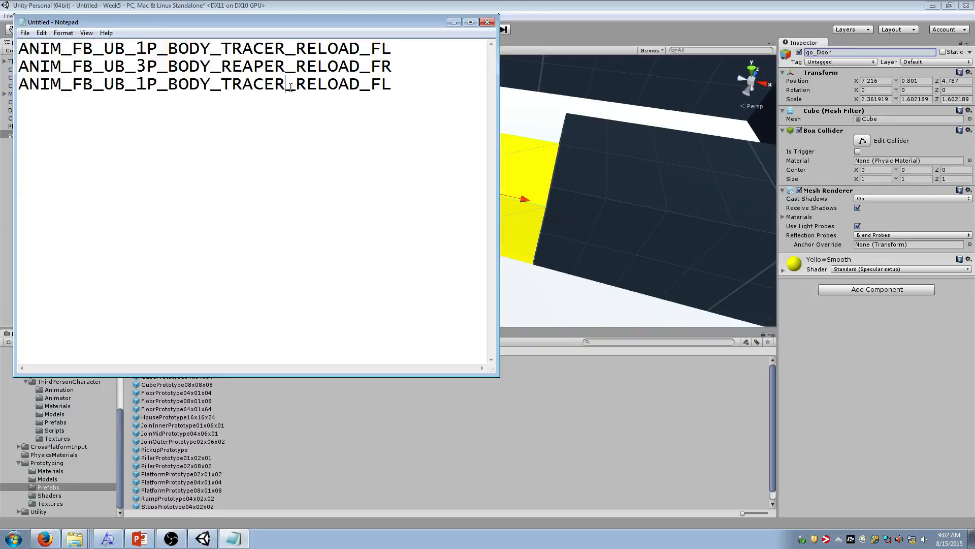
drag(296, 84, 368, 84)
text(JUMP)
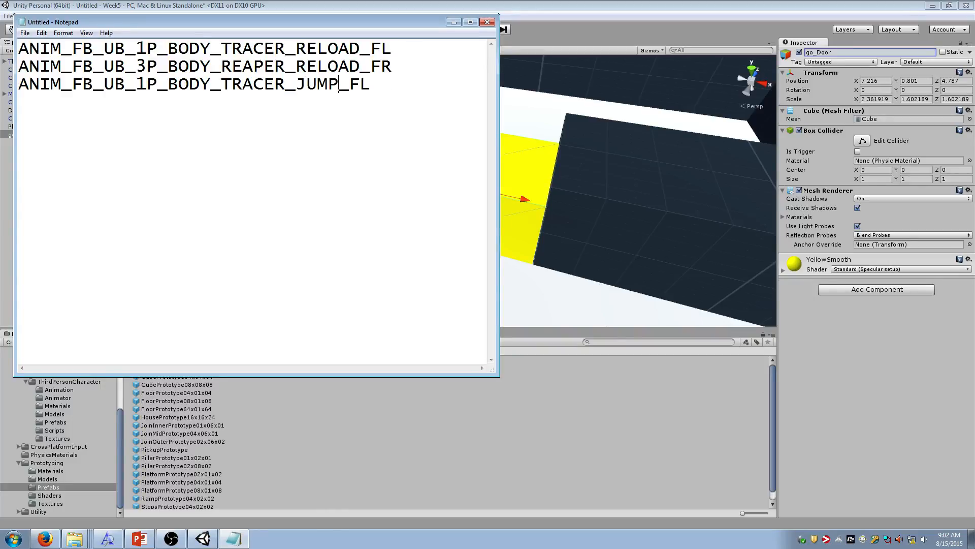
Step: Change the third line to ANIM_FA_FB_3P_BODY_TRACER_JUMP_F
key(Home)
key(Right)
key(Right)
key(Right)
key(Right)
key(Right)
key(Right)
key(Delete)
text(A)
key(Right)
key(Right)
key(Delete)
key(BackSpace)
text(FB)
key(Right)
key(Right)
key(Delete)
key(BackSpace)
text(3P)
key(End)
key(BackSpace)
key(BackSpace)
text(JUMP_F)
Step: Duplicate the first animation name onto a new line directly below it
key(shift+Home)
key(End)
key(Up)
key(Up)
key(End)
key(shift+Home)
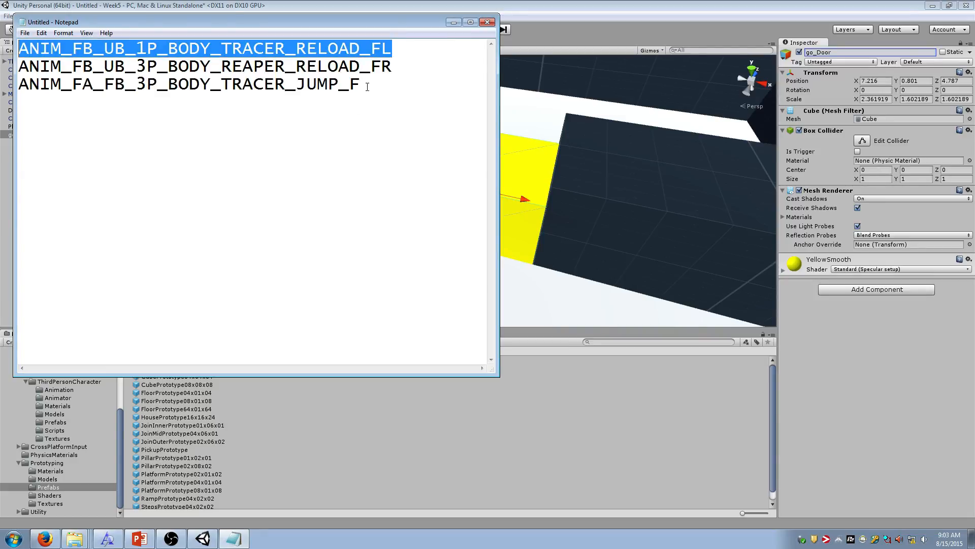
key(ctrl+c)
key(End)
key(Return)
key(ctrl+v)
Step: Replace BODY with WEAPON in the second line and highlight FB in the first line
key(Home)
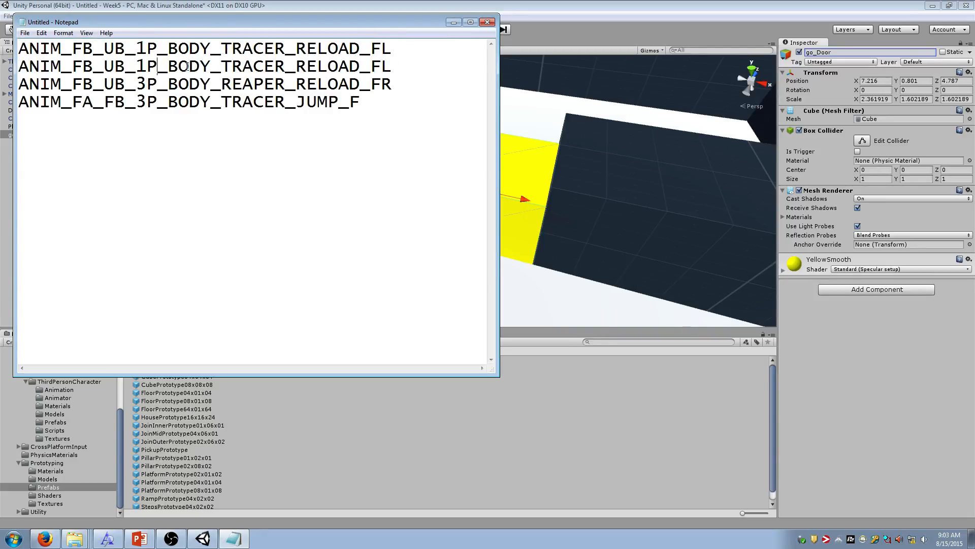
key(shift+Right)
key(shift+Right)
key(shift+Right)
key(shift+Right)
text(WEAPON)
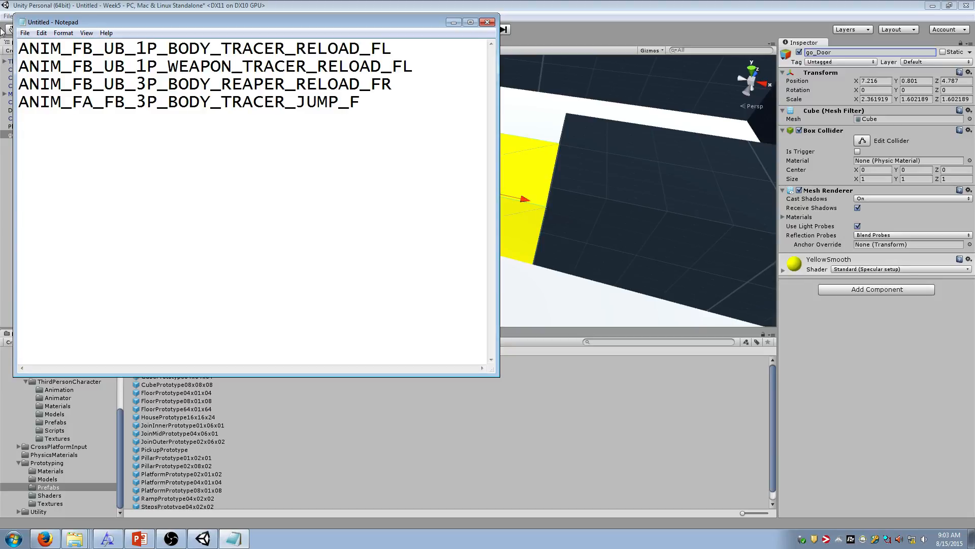
drag(72, 50, 92, 54)
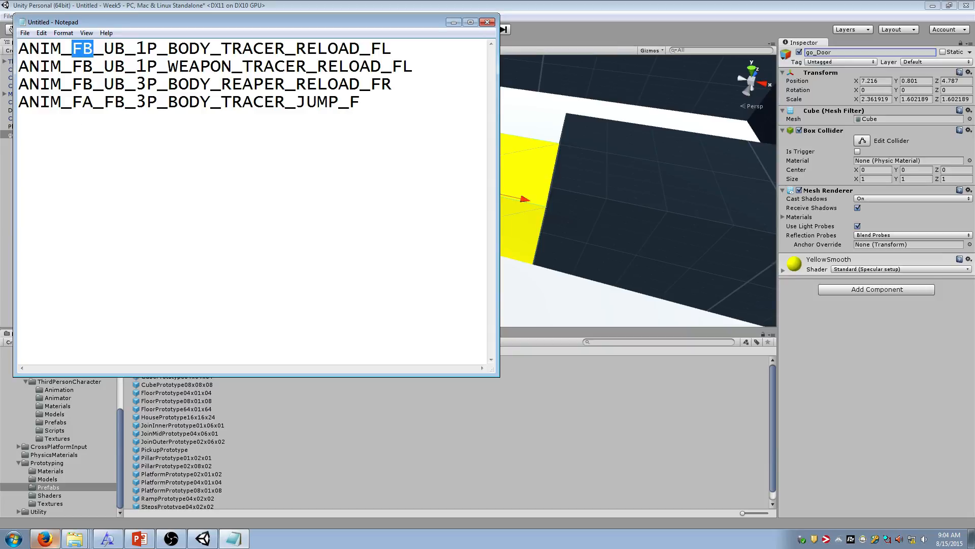
Step: Switch to Firefox, search the web for "bastion overwatch" and open the Battle.net page for the Bastion hero
click(44, 539)
key(ctrl+t)
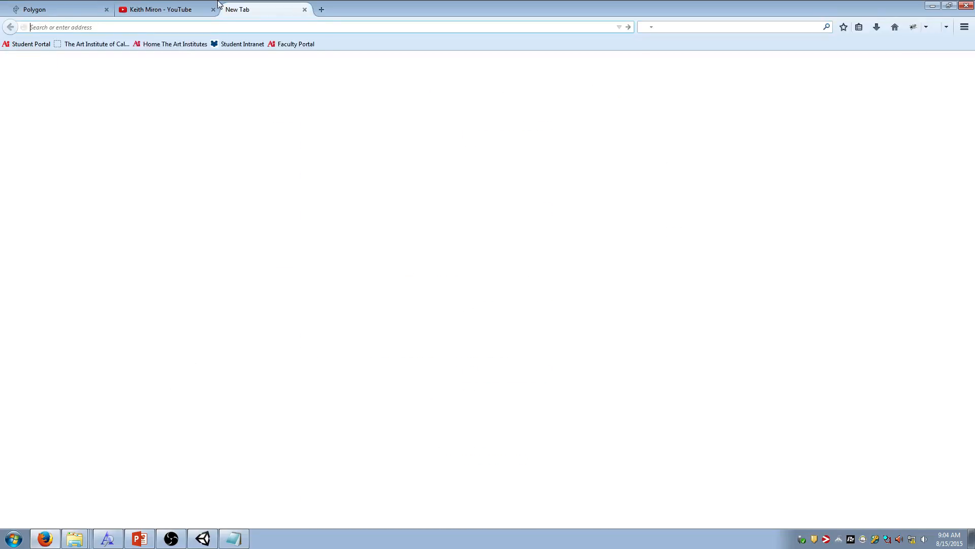
text(bast)
text(bastion overwatch)
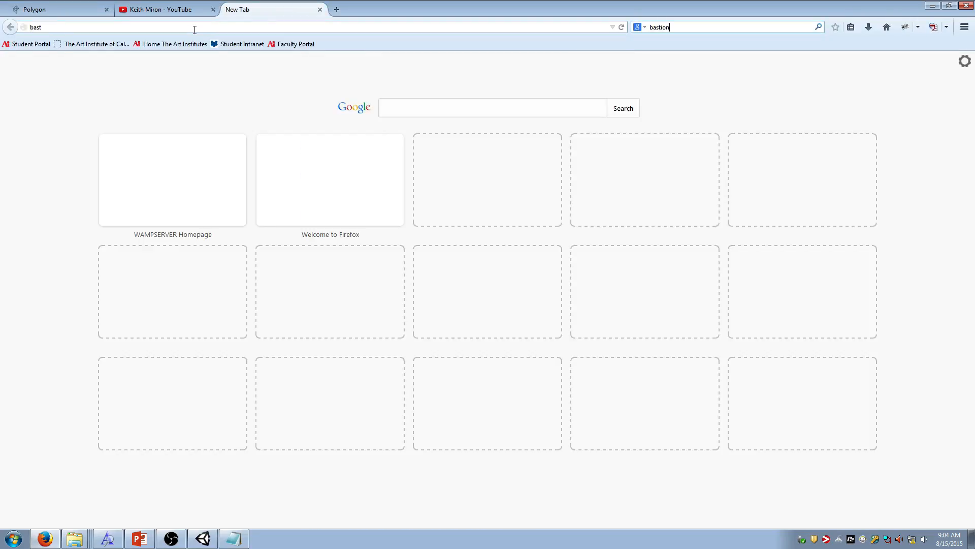
key(Return)
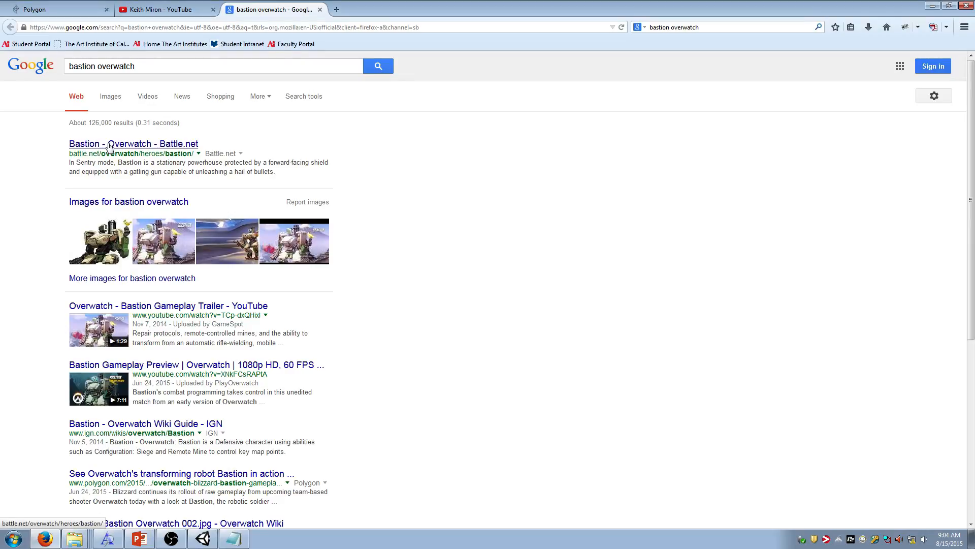
click(110, 145)
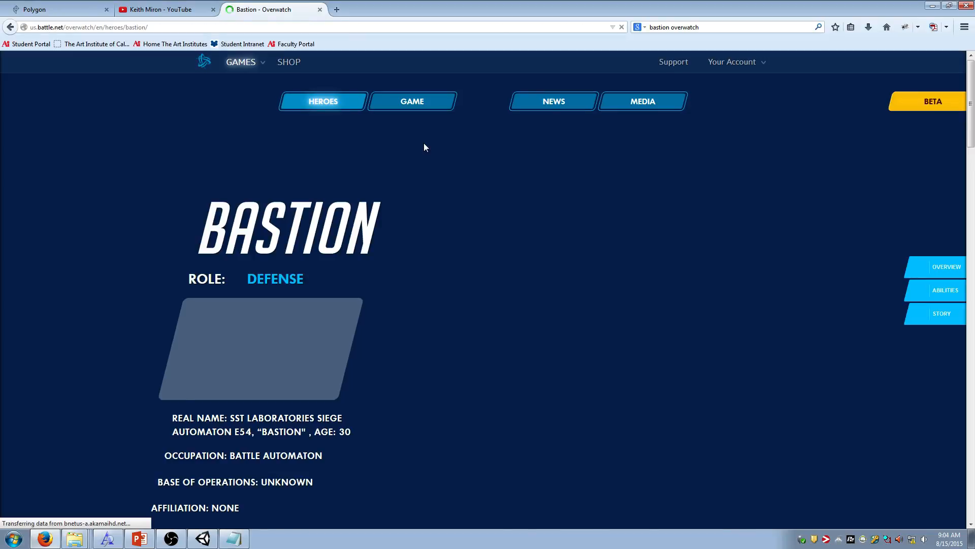
Step: Examine Bastion's overview and abilities, including its Recon and Sentry configurations, and close the page and minimize the browser
scroll(559, 275, down, 4)
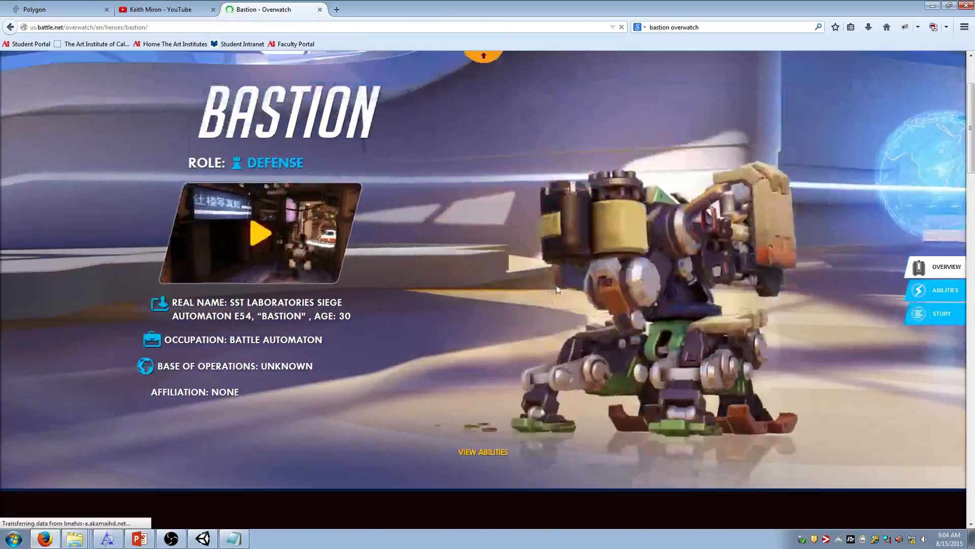
scroll(553, 289, up, 2)
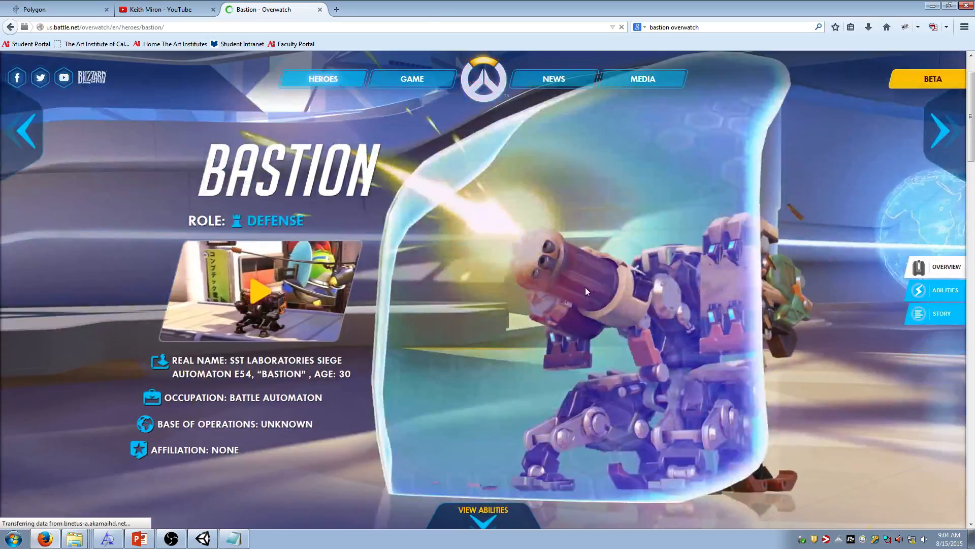
scroll(556, 277, down, 15)
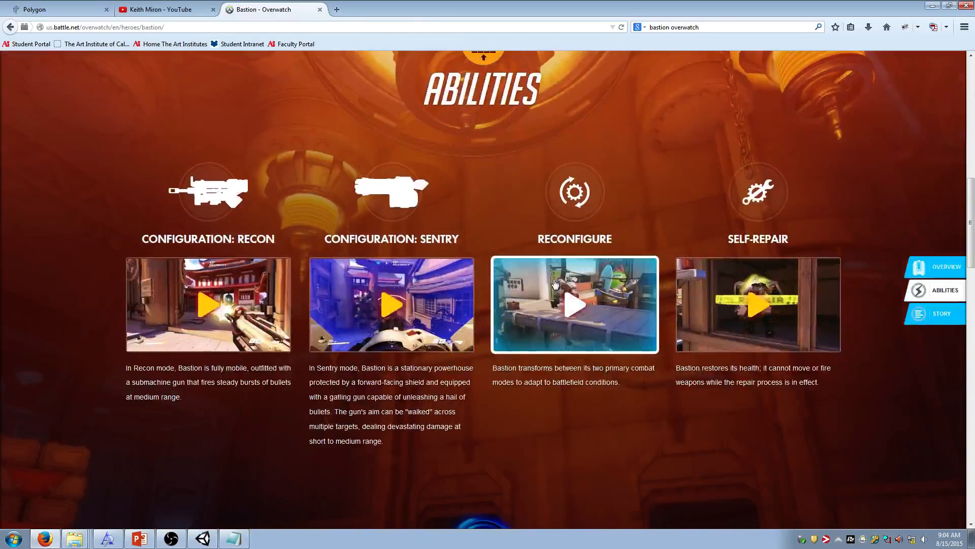
scroll(555, 283, up, 15)
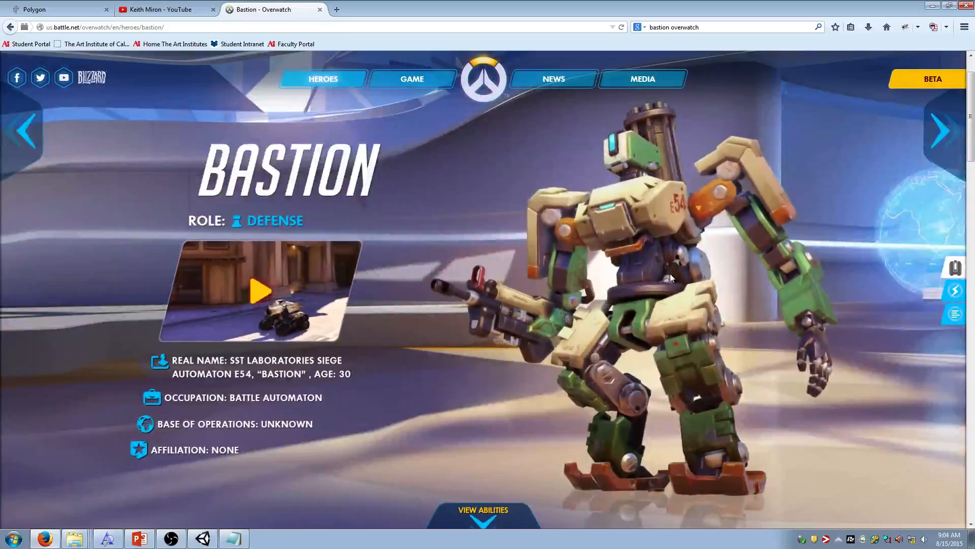
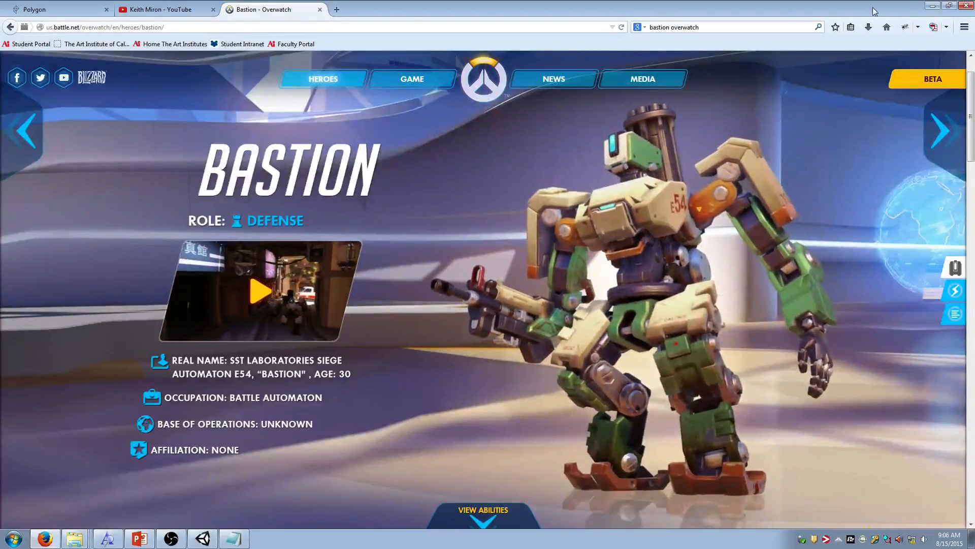
click(320, 9)
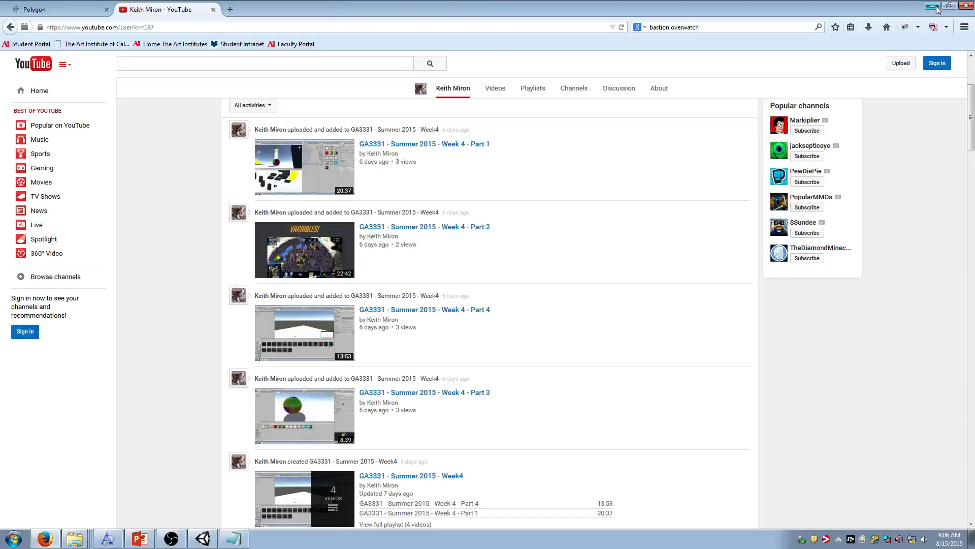
click(935, 6)
Step: Add the short name TRACER_RELOAD_FL below the animation names in Notepad, separated by a blank line, and highlight it
click(413, 148)
drag(414, 148, 15, 4)
click(295, 131)
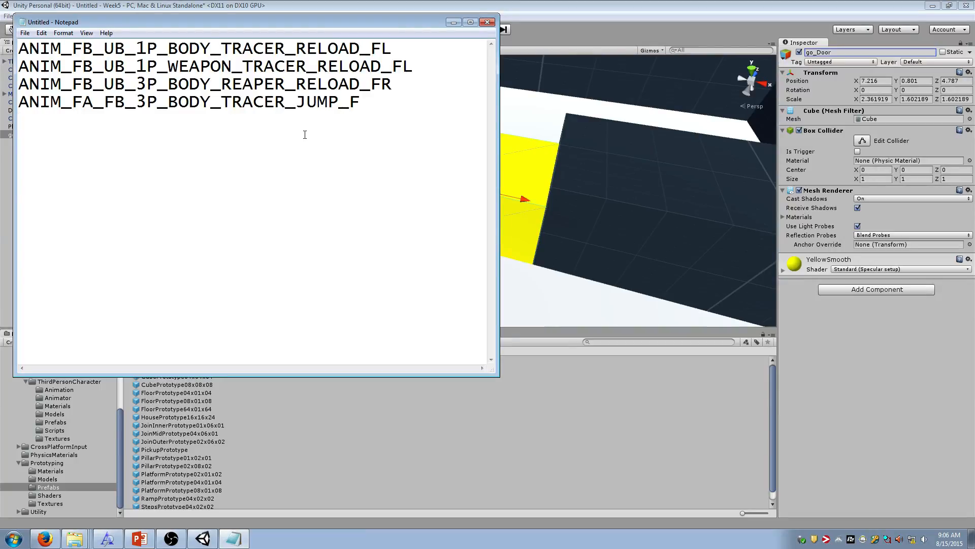
key(ctrl+a)
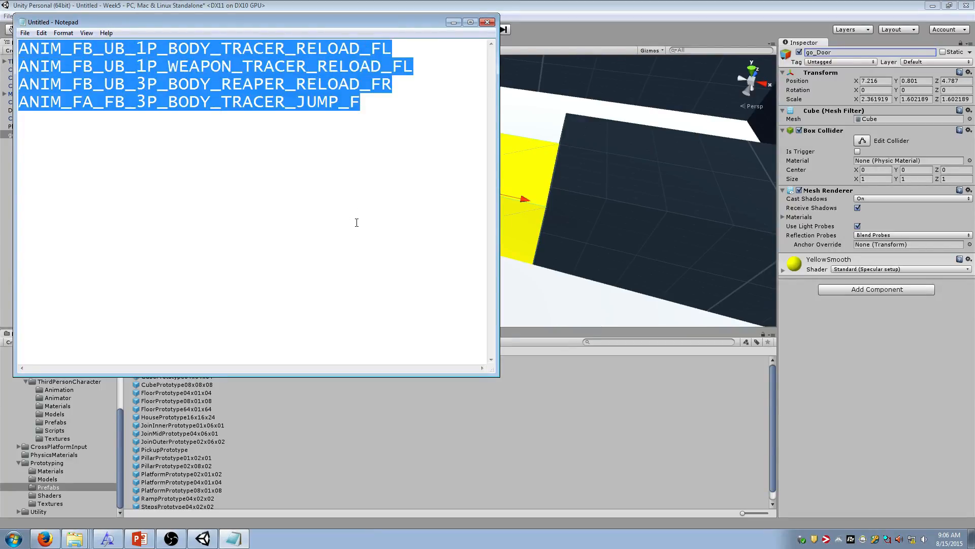
click(364, 99)
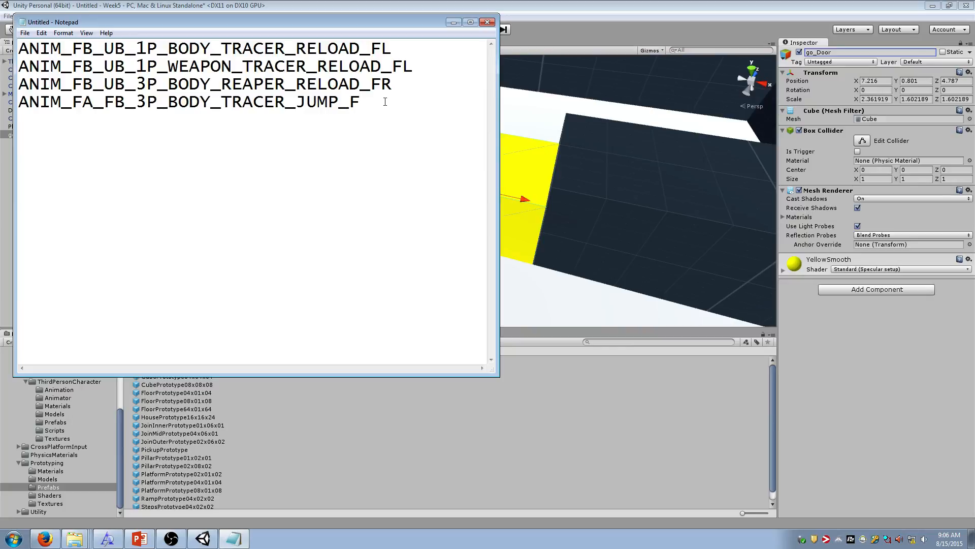
key(Return)
key(Return)
text(TRACER_RELOAD_FL)
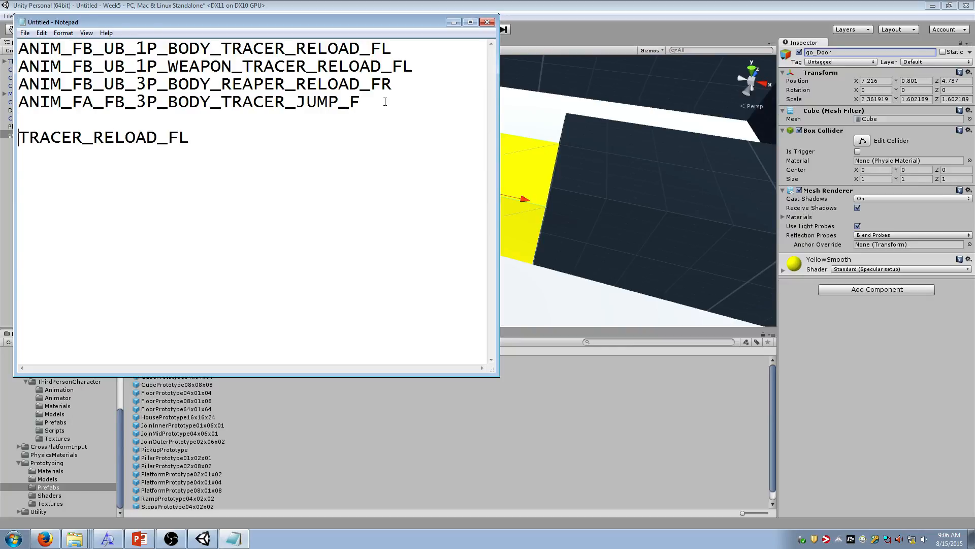
key(shift+Home)
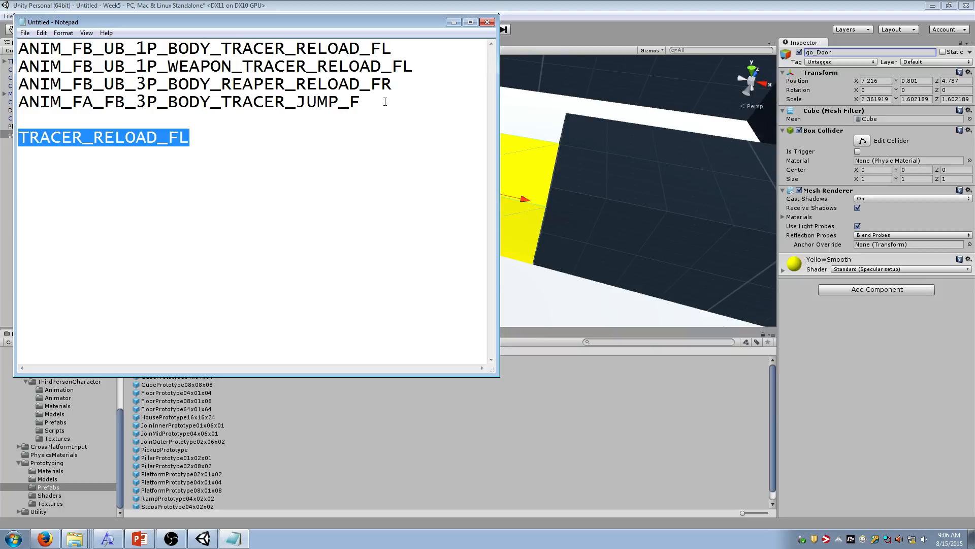
Step: Switch back to Unity, create a 3D cube at go_Door's position and make it a child of go_Door
click(454, 23)
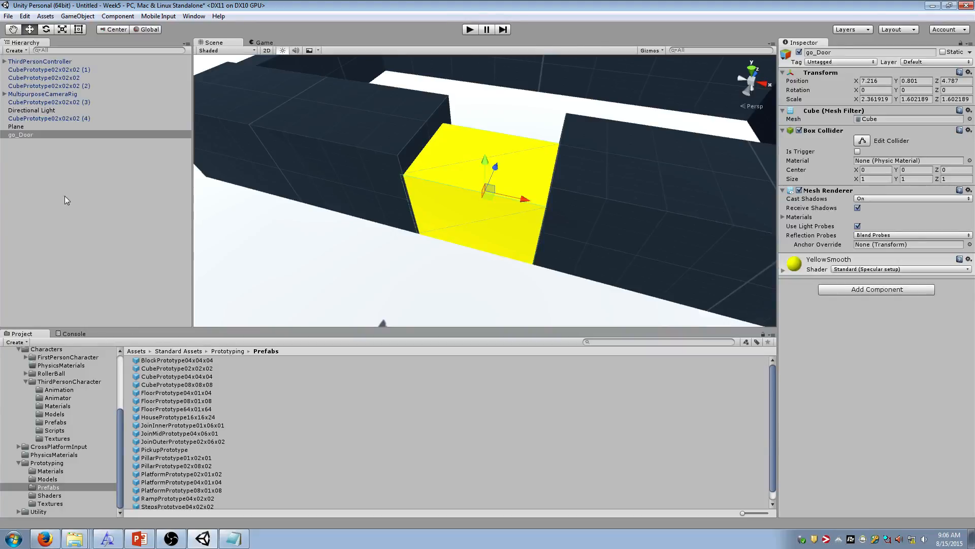
click(116, 133)
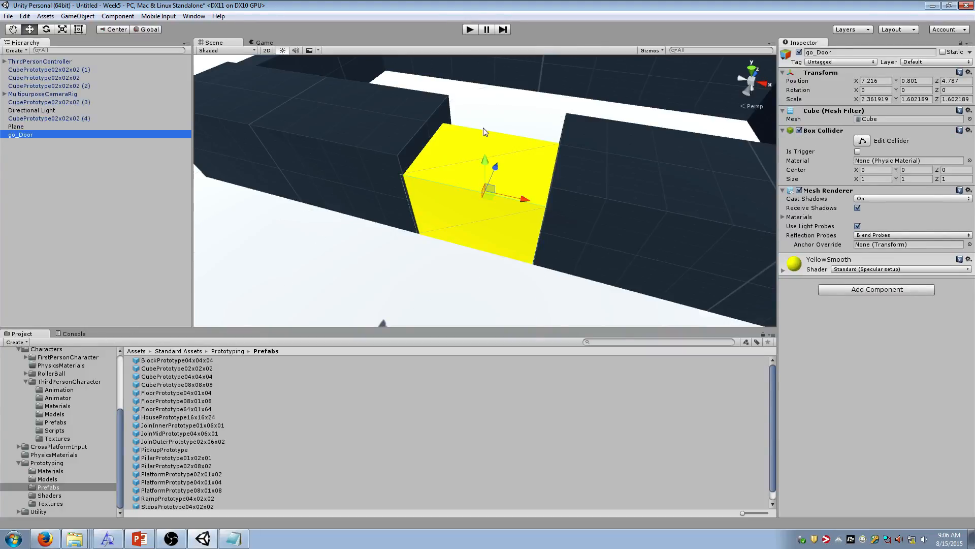
click(855, 51)
drag(855, 51, 776, 50)
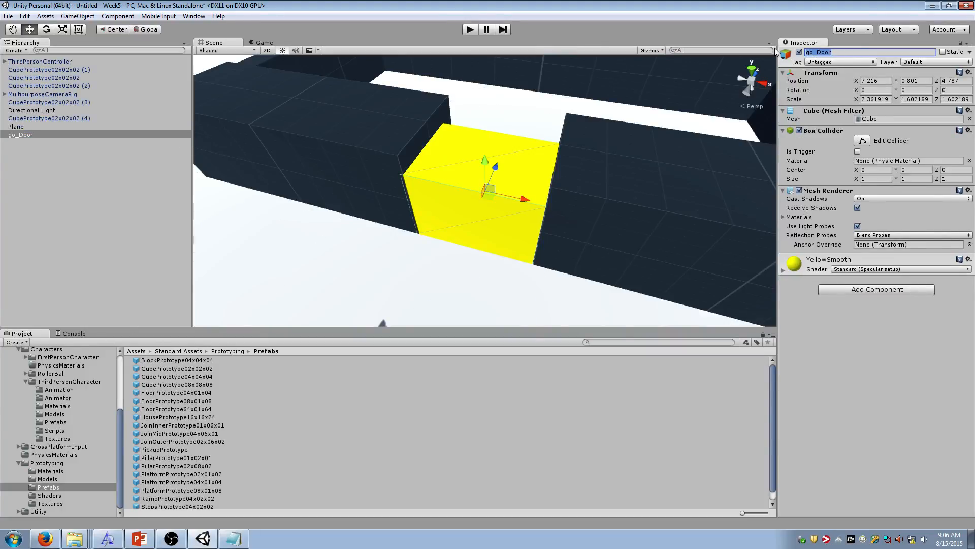
click(877, 289)
click(135, 18)
mouse_move(78, 16)
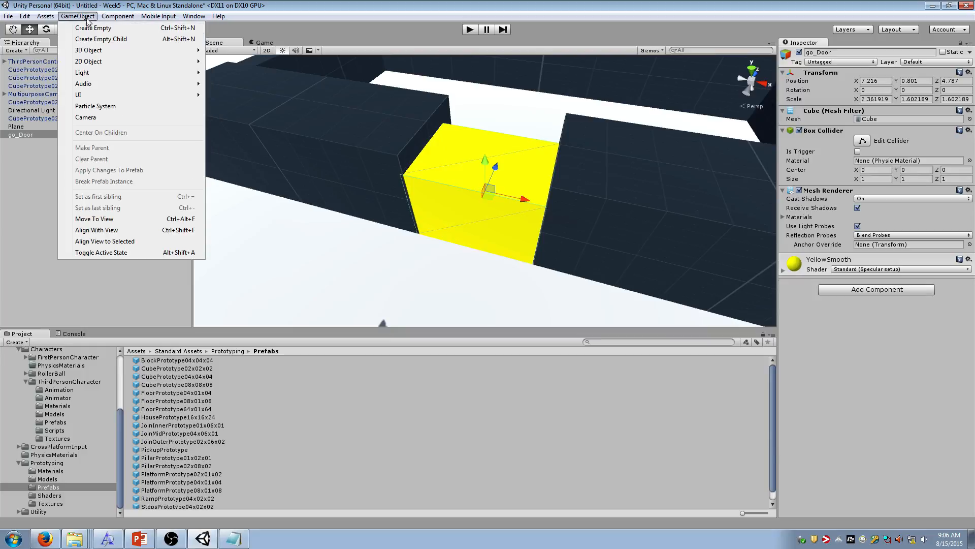
mouse_move(94, 53)
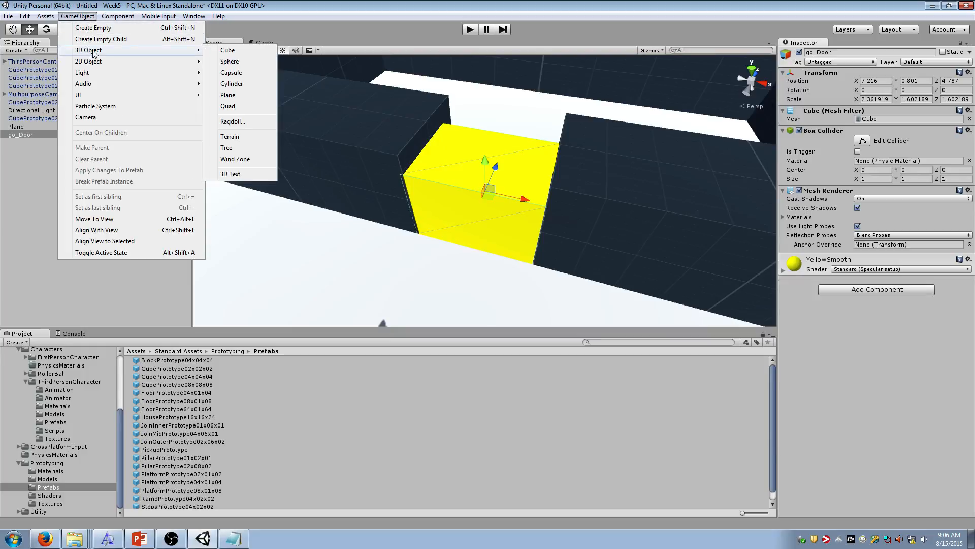
click(234, 50)
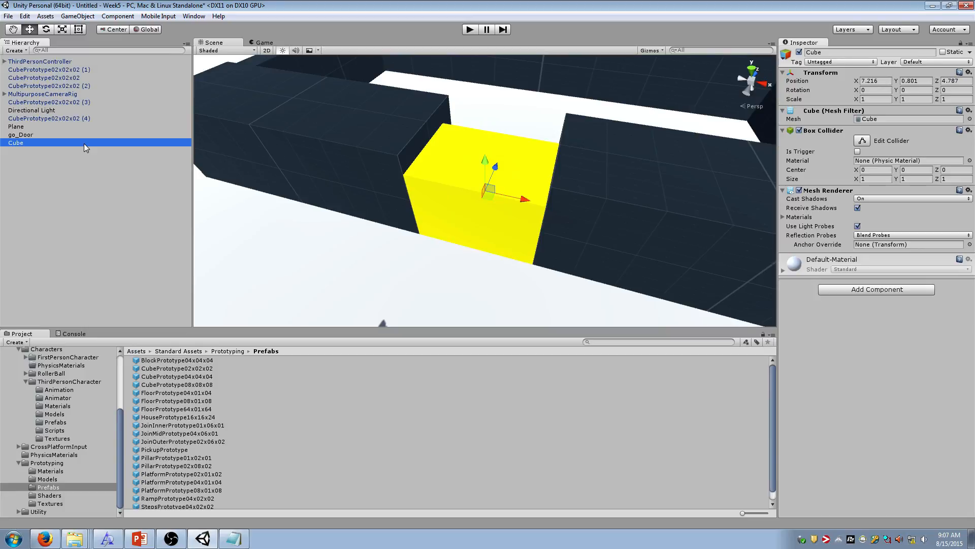
drag(84, 143, 51, 135)
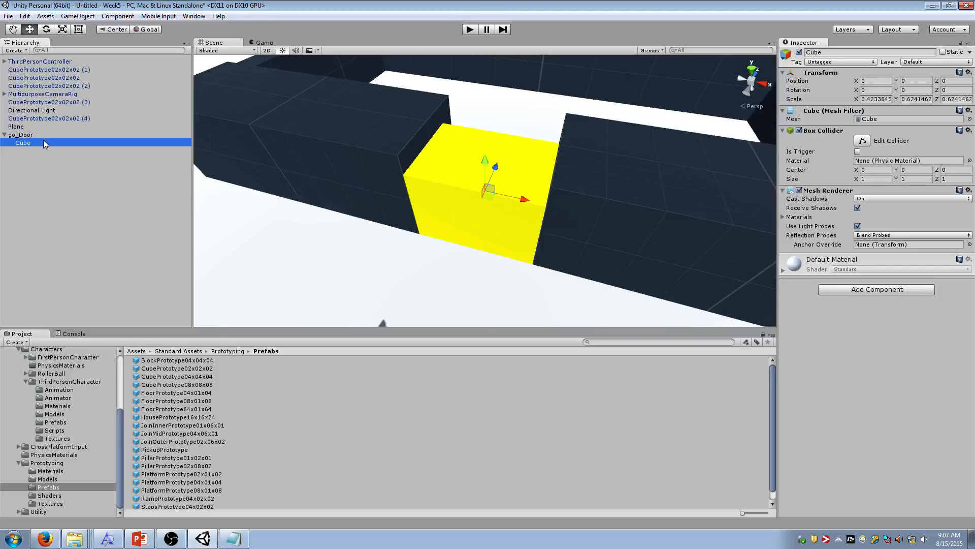
Step: Rename the child cube under go_Door as Trigger
drag(837, 52, 667, 51)
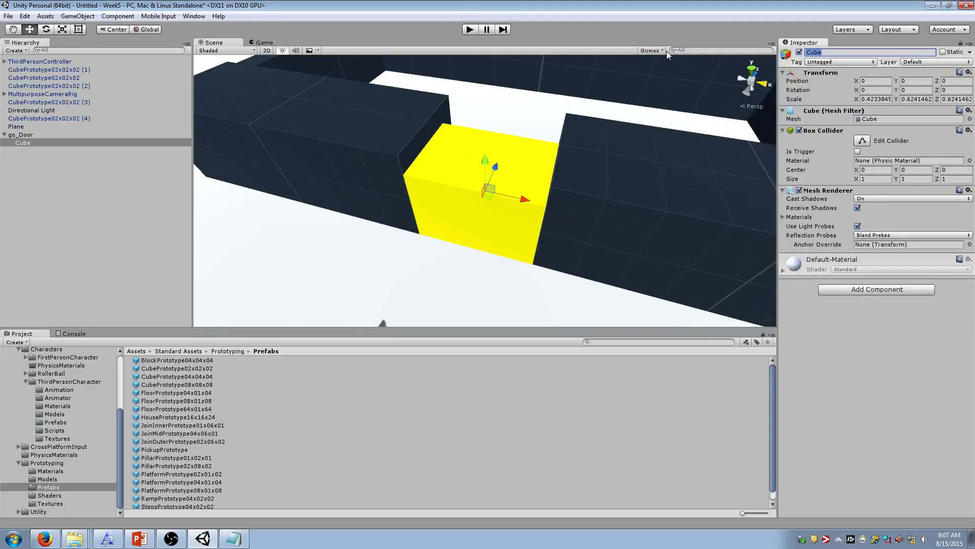
text(Trigg)
drag(847, 55, 792, 55)
text(Trigger)
click(41, 141)
click(44, 138)
click(38, 143)
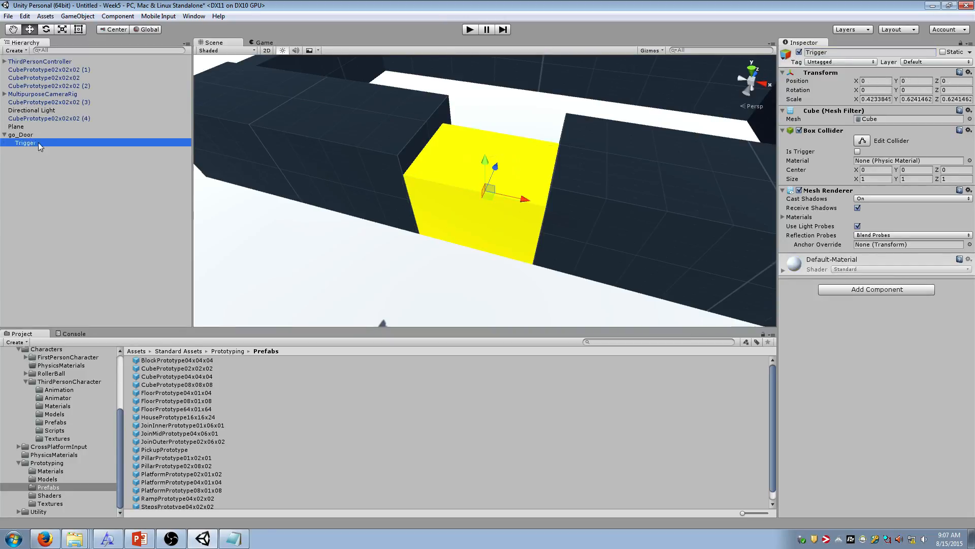
click(29, 135)
click(31, 143)
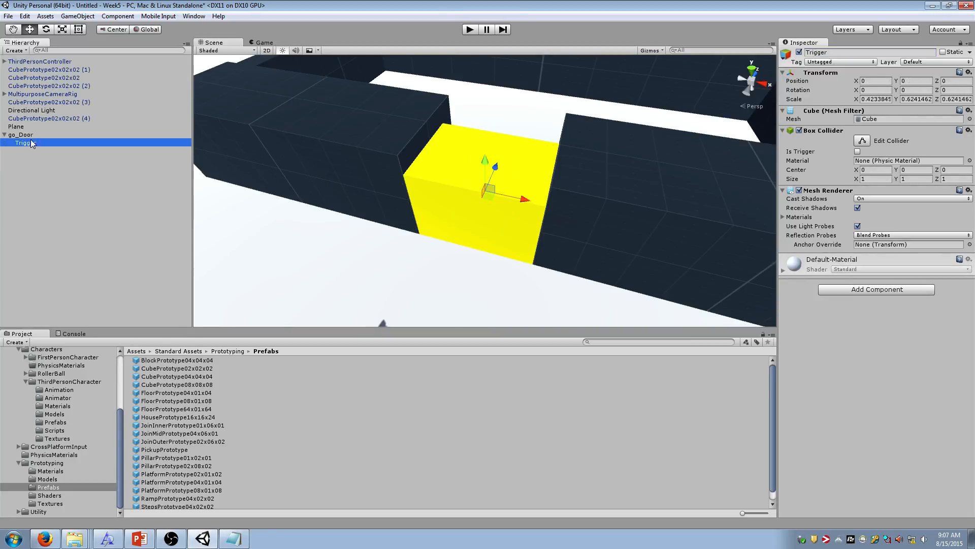
click(5, 135)
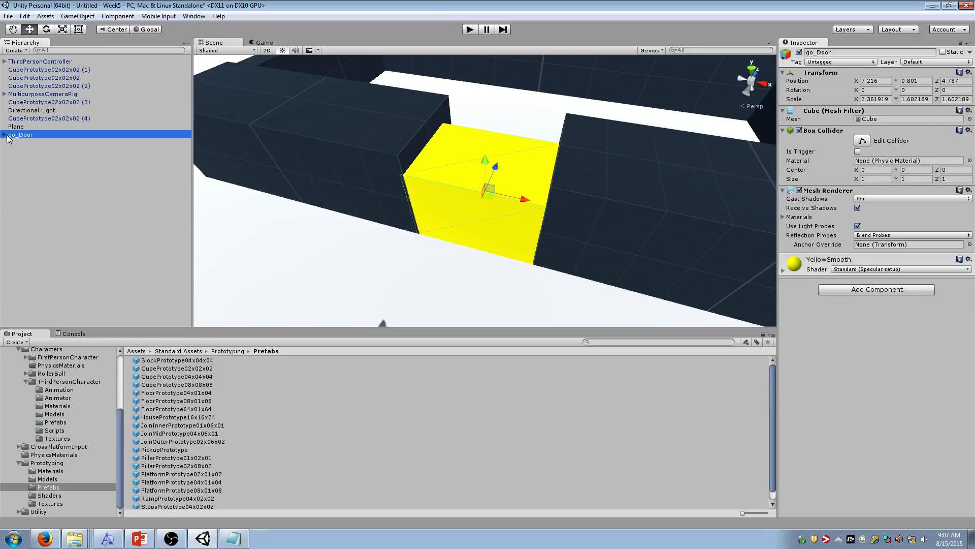
click(5, 134)
Step: Scale the Trigger cube up uniformly to about 1.03 × 1.53 × 1.53 and disable its Mesh Renderer
click(24, 143)
key(w)
right_drag(547, 142, 453, 139)
key(d)
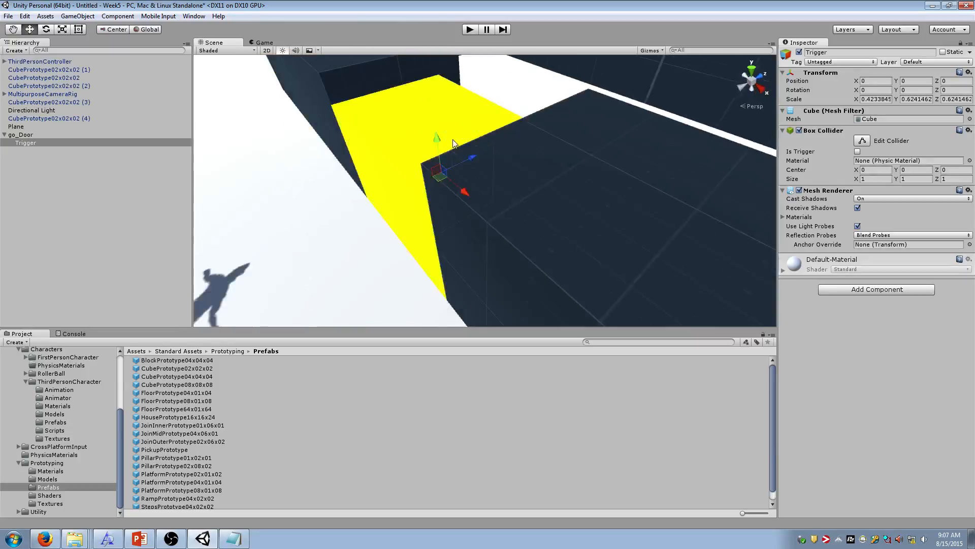
key(r)
drag(441, 172, 510, 166)
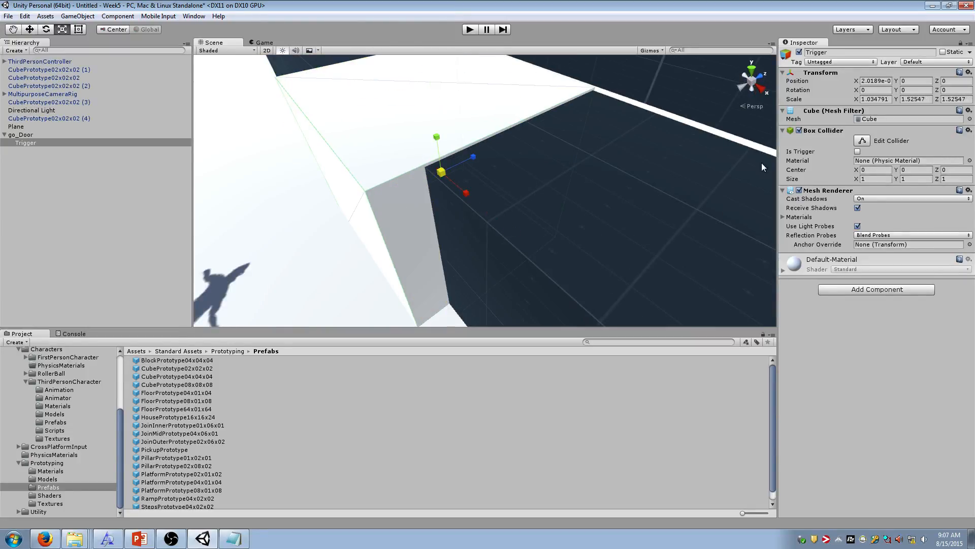
click(800, 190)
Step: Stretch the Trigger cube along Z to a scale of about 10.7 and enable Is Trigger on its Box Collider
right_drag(523, 163, 505, 144)
key(a)
key(d)
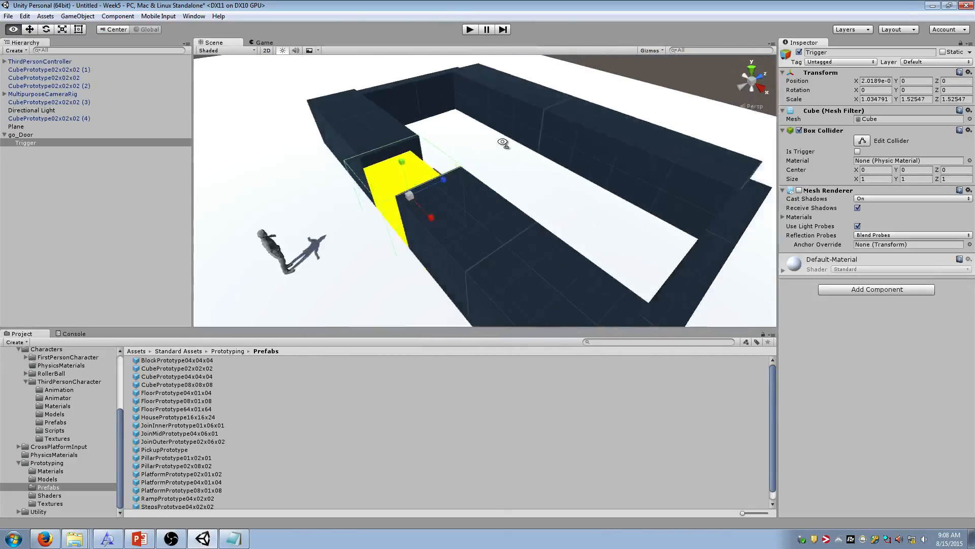
alt+drag(505, 144, 526, 141)
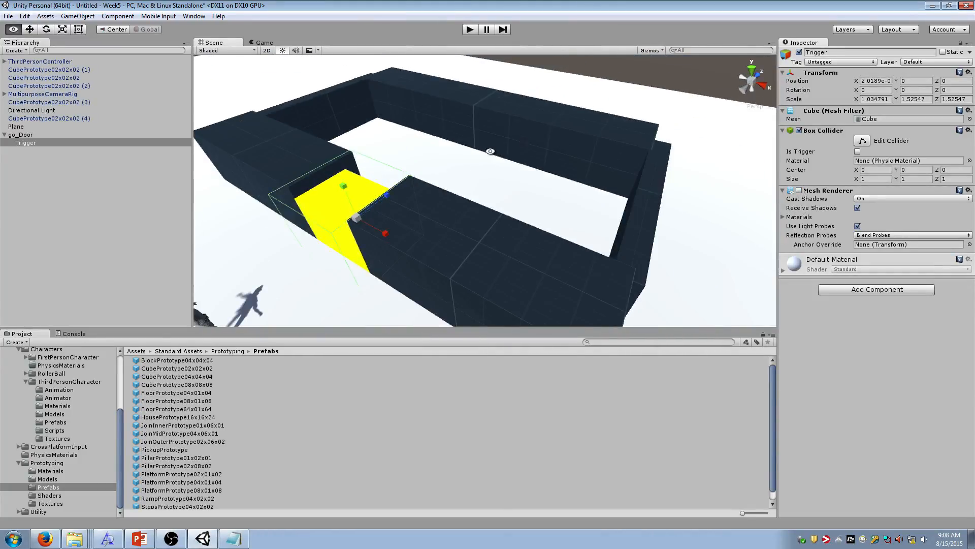
key(f)
alt+drag(525, 141, 473, 208)
drag(526, 175, 859, 161)
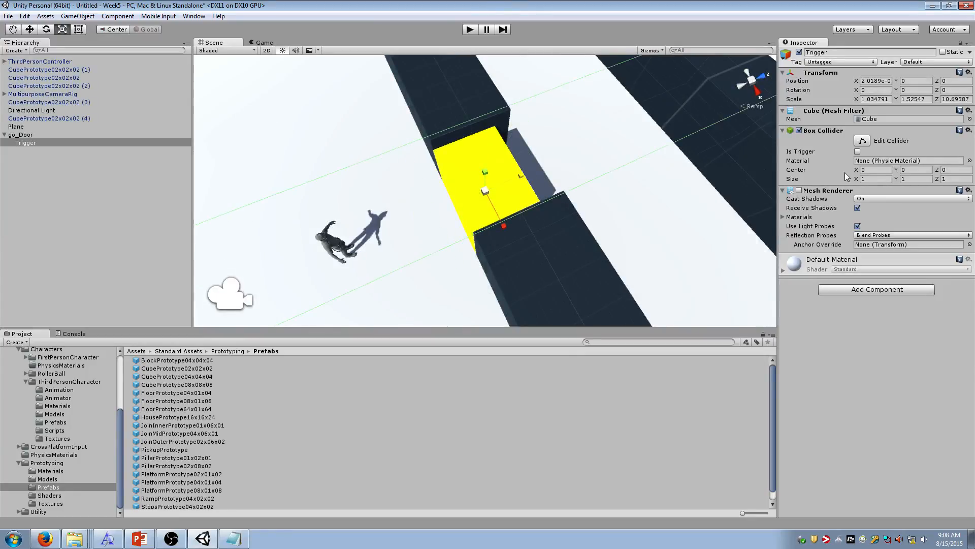
click(858, 151)
Step: Search the available components for "fsm" for the Trigger object and clear the search
click(888, 292)
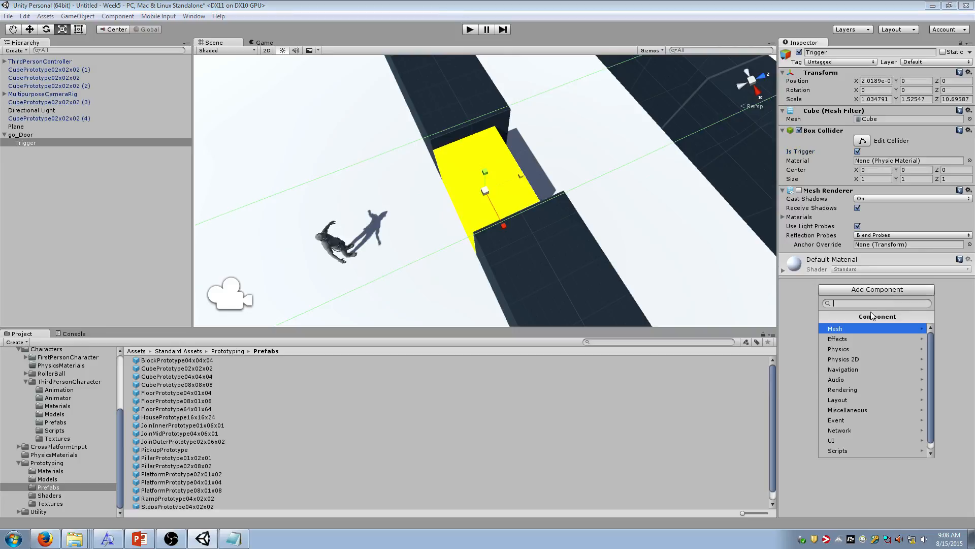
text(fsm)
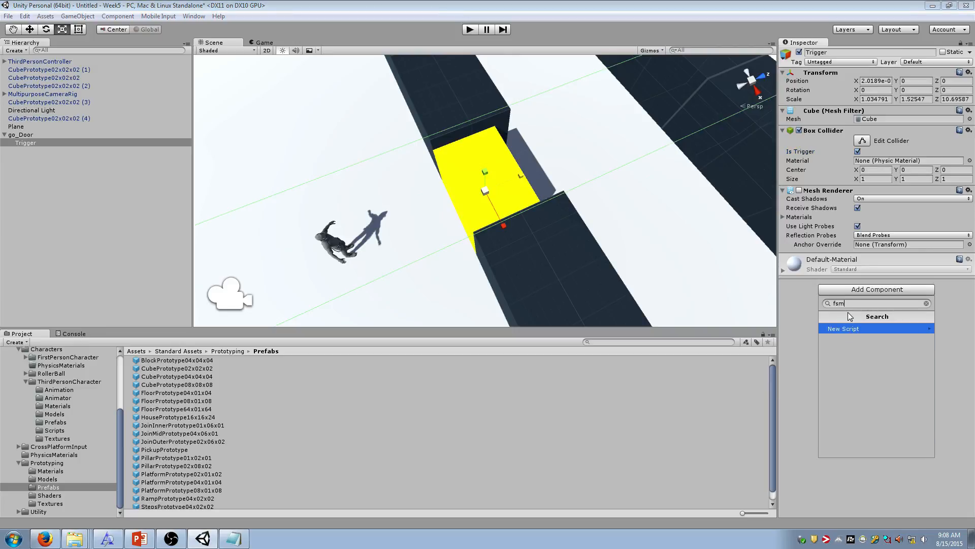
key(BackSpace)
key(BackSpace)
key(BackSpace)
Step: Switch to the file explorer and open the Software folder under ClassWork on the New Volume drive
click(71, 538)
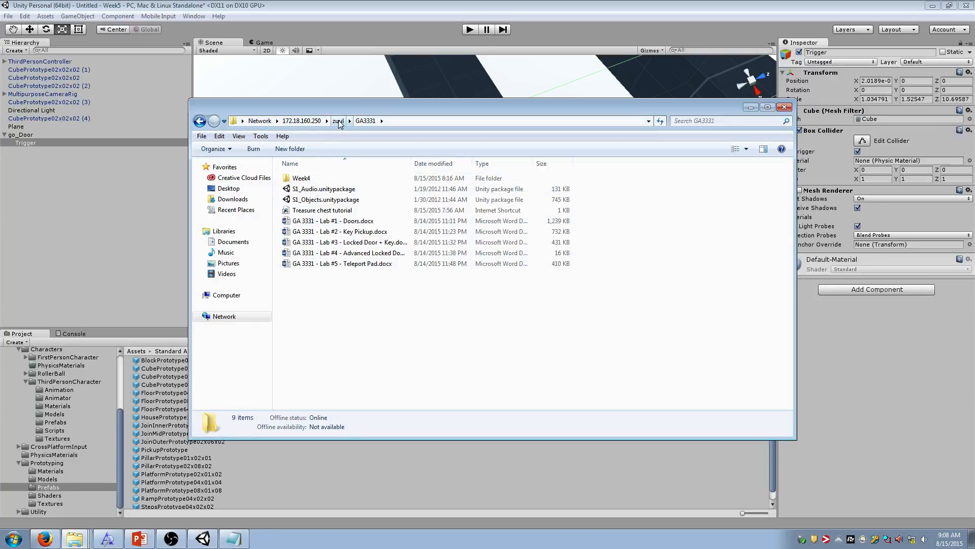
click(339, 121)
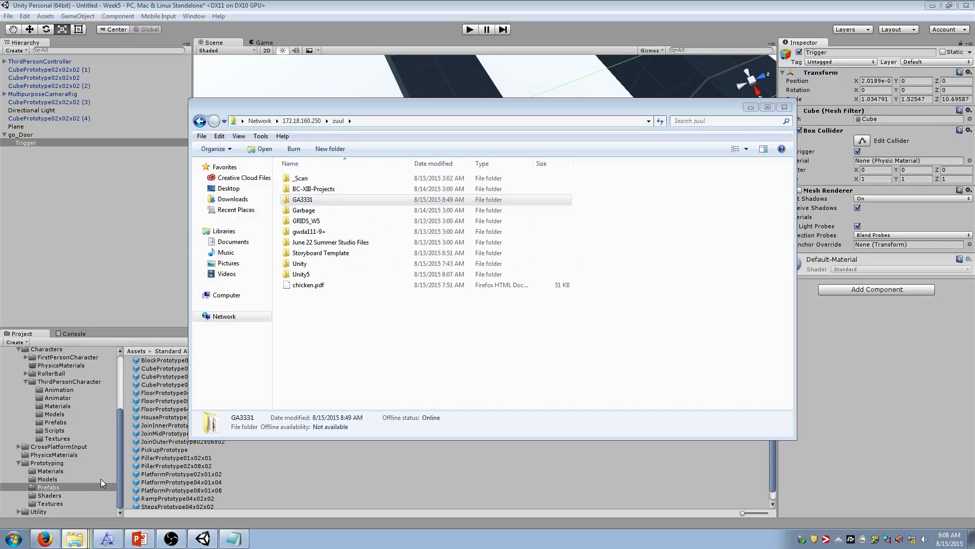
click(98, 501)
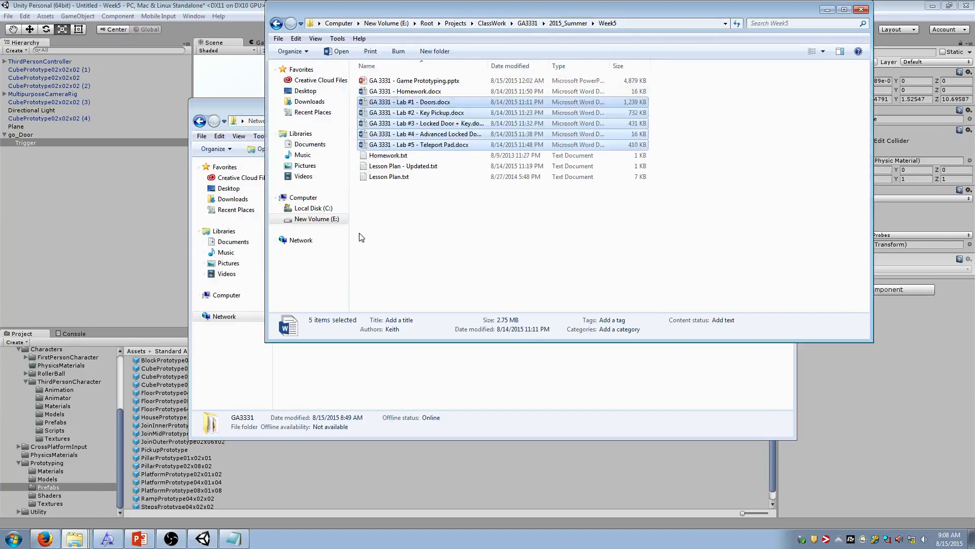
click(553, 23)
click(528, 23)
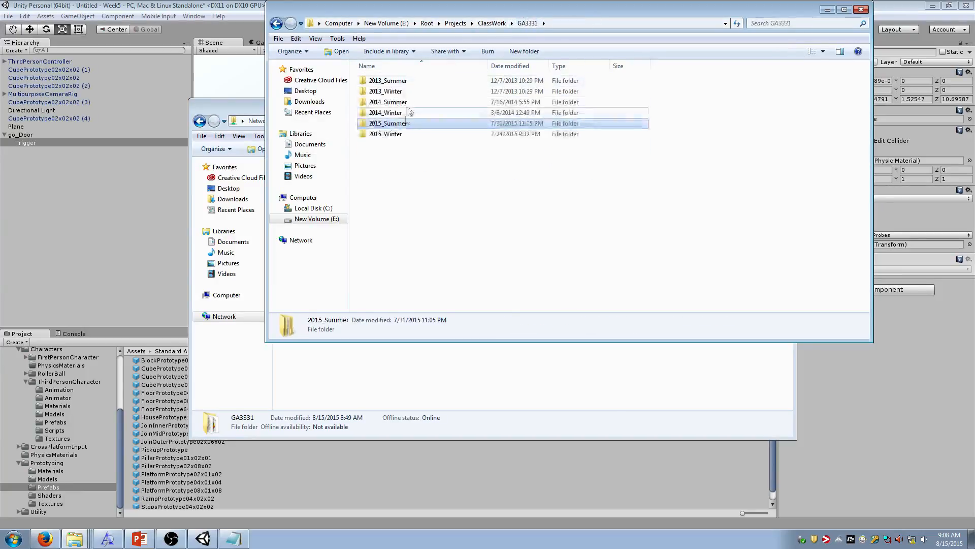
click(489, 23)
double_click(386, 123)
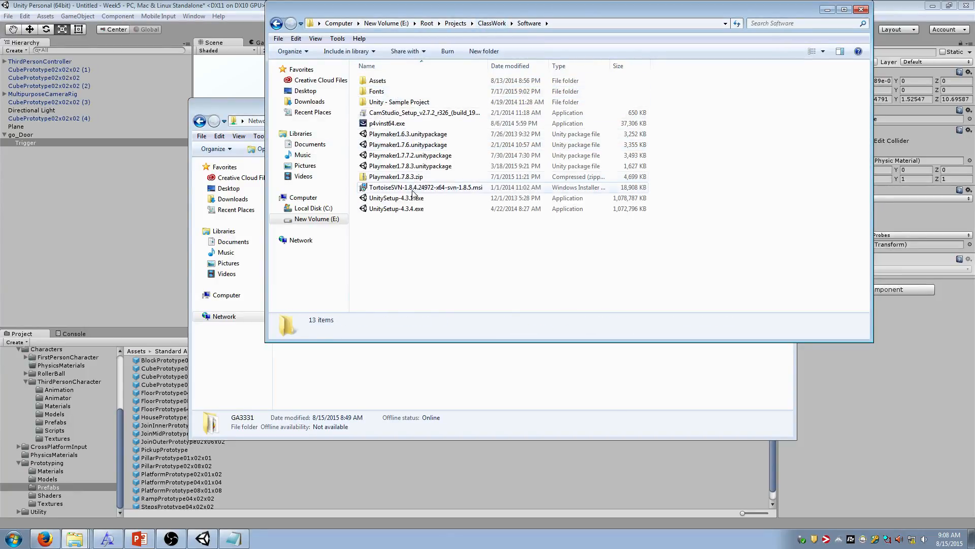
Step: Import the full Playmaker1.7.8.3.unitypackage into the Unity project and dismiss the PlayMaker upgrade guide
click(430, 166)
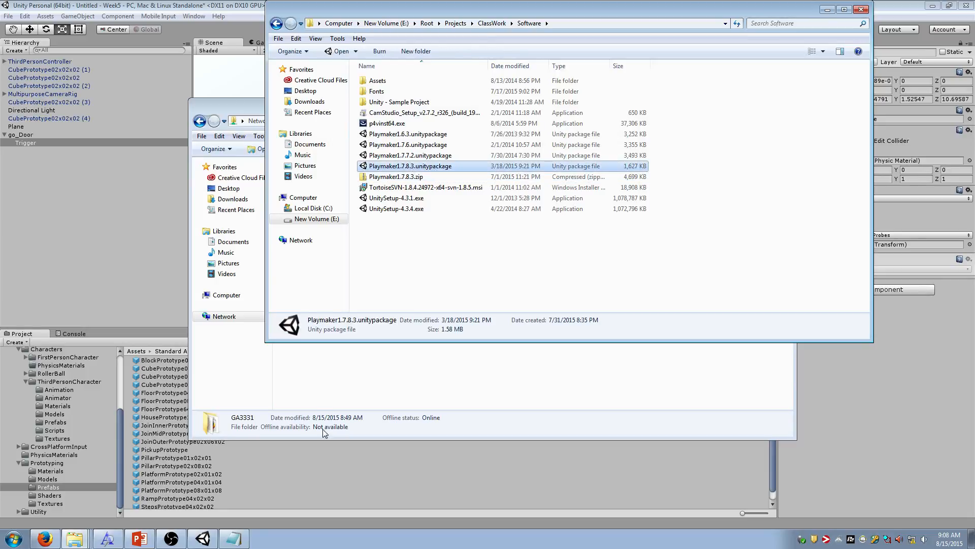
drag(324, 433, 324, 500)
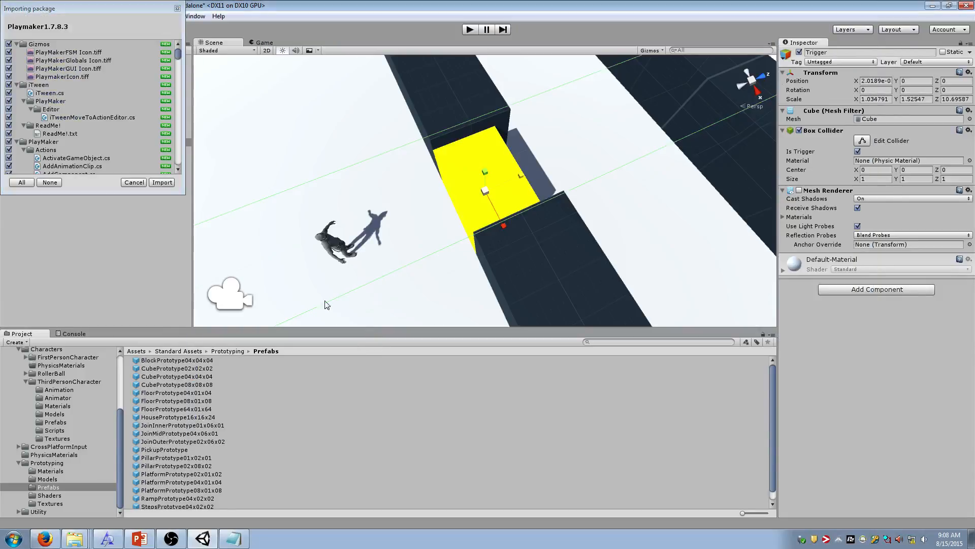
click(163, 182)
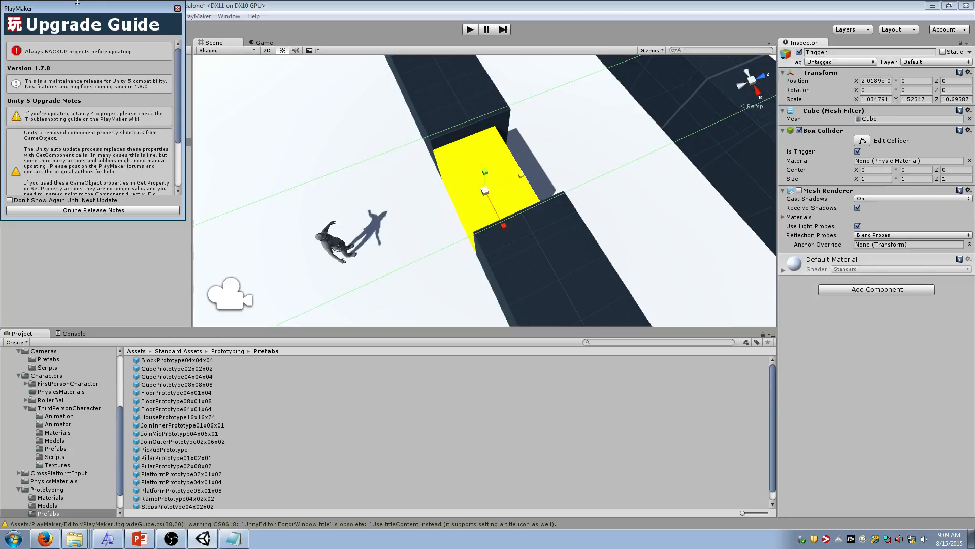
click(177, 9)
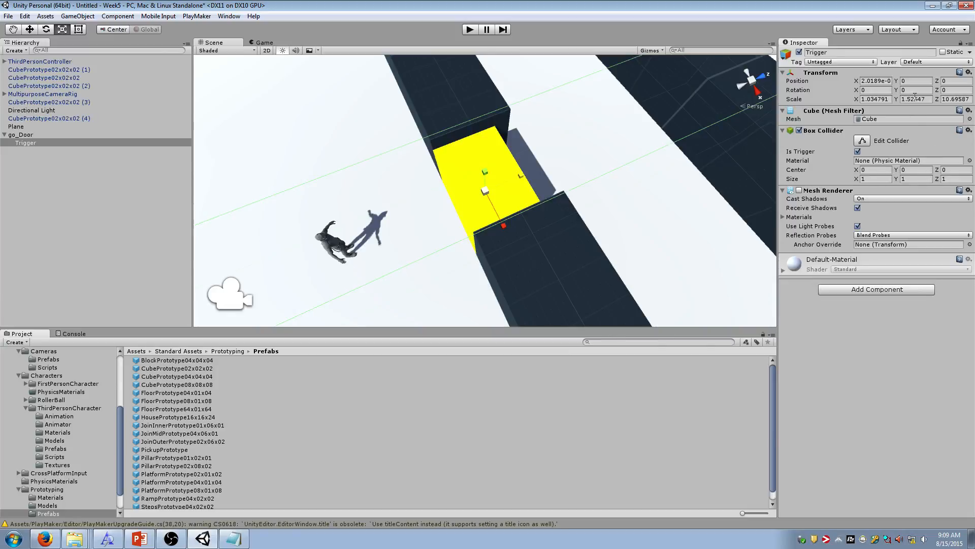
Step: Set the Trigger object's Z scale to 3
click(943, 99)
text(2)
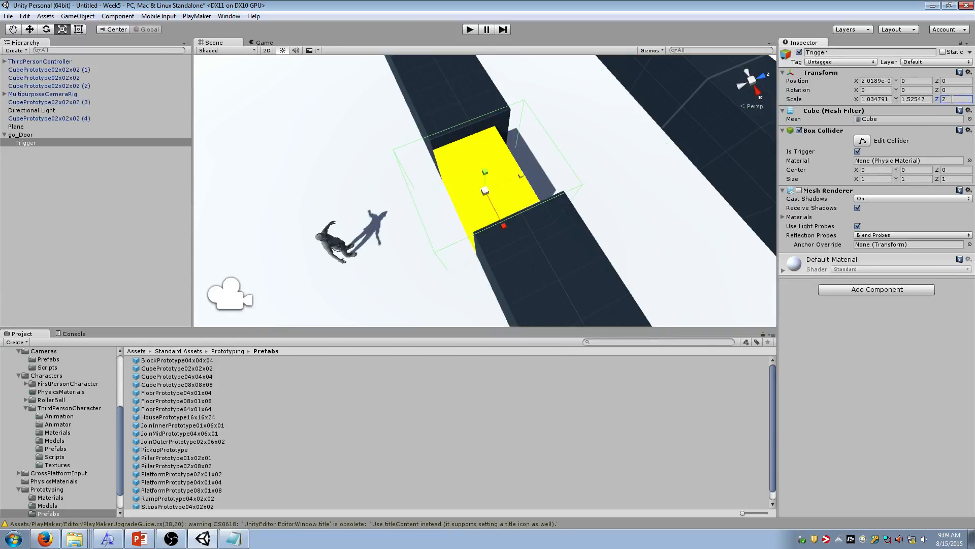
click(931, 99)
key(Tab)
text(3)
Step: Add a Play Maker FSM component to the Trigger object and name the FSM Trigger
click(867, 289)
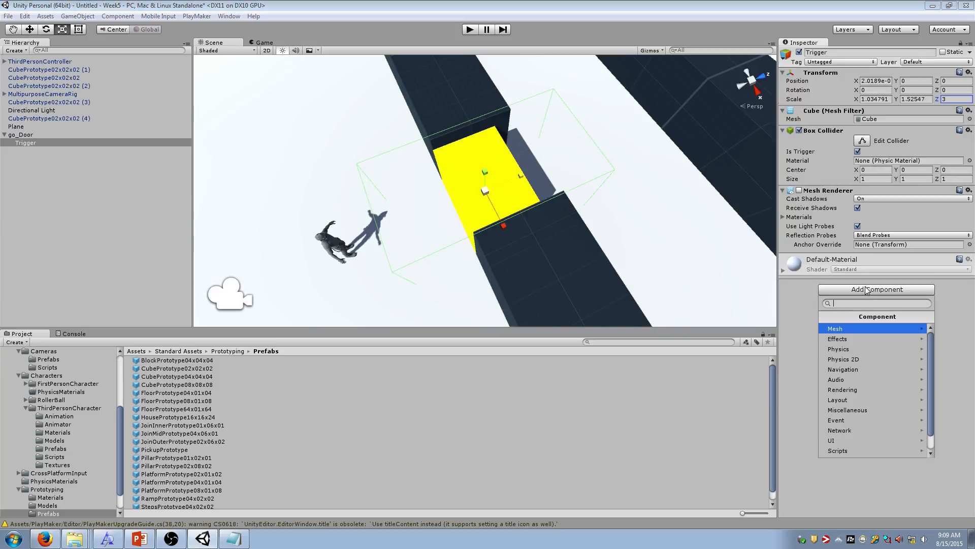
text(fsm)
click(867, 339)
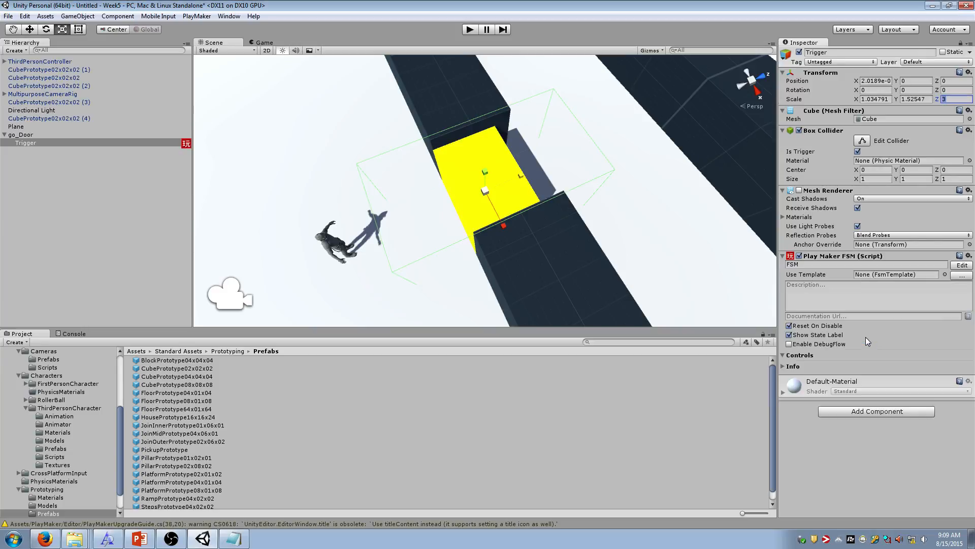
drag(809, 264, 742, 268)
text(Tr)
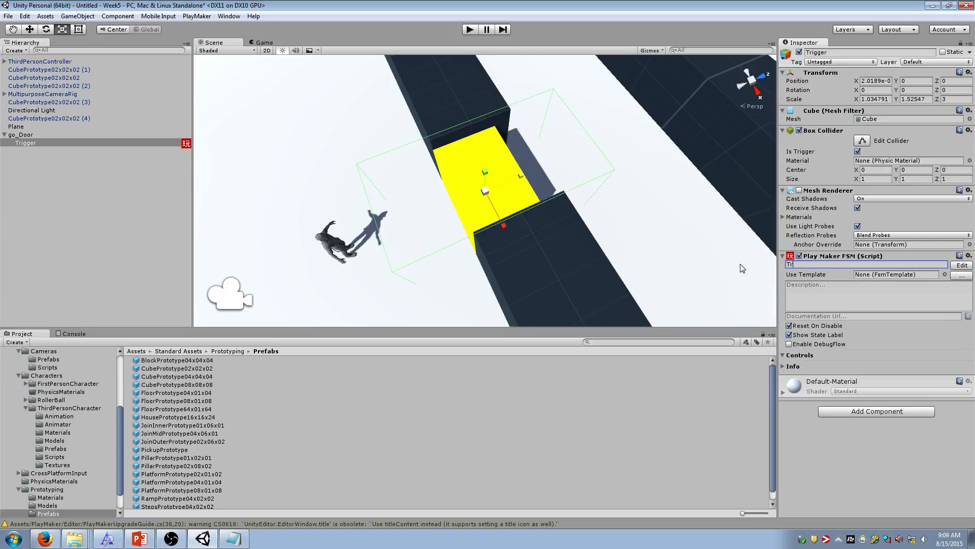
text(igger)
Step: Open the Trigger FSM in the PlayMaker editor and enlarge the editor window
click(955, 266)
click(257, 6)
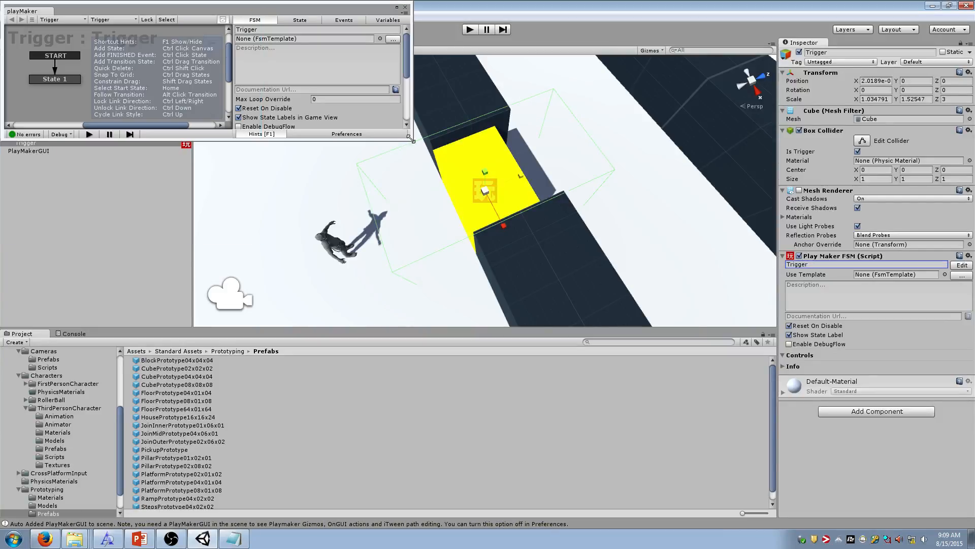
drag(410, 138, 531, 455)
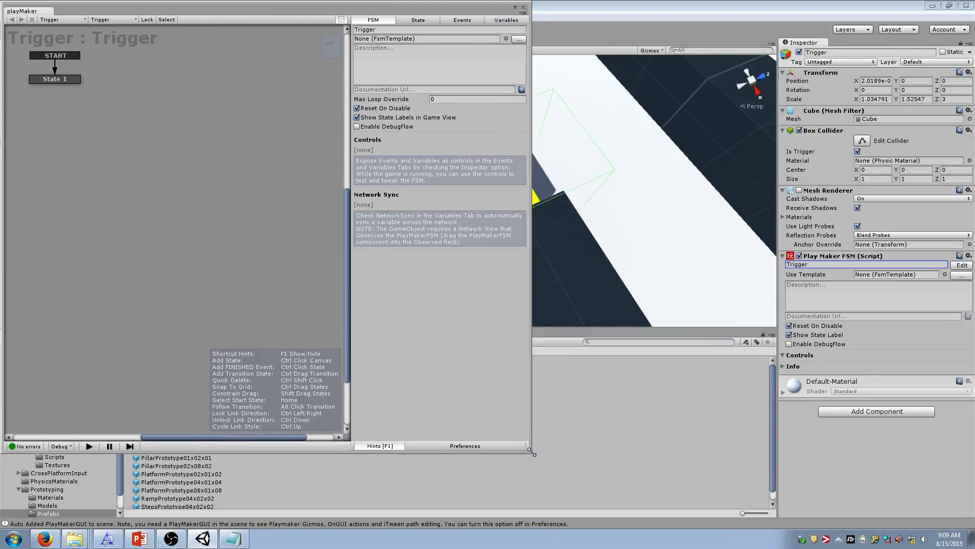
Step: Add State 2 below State 1 in the FSM graph and delete the surplus State 3 and State 4
ctrl+click(49, 117)
middle_drag(96, 106, 179, 159)
ctrl+click(121, 229)
ctrl+click(178, 223)
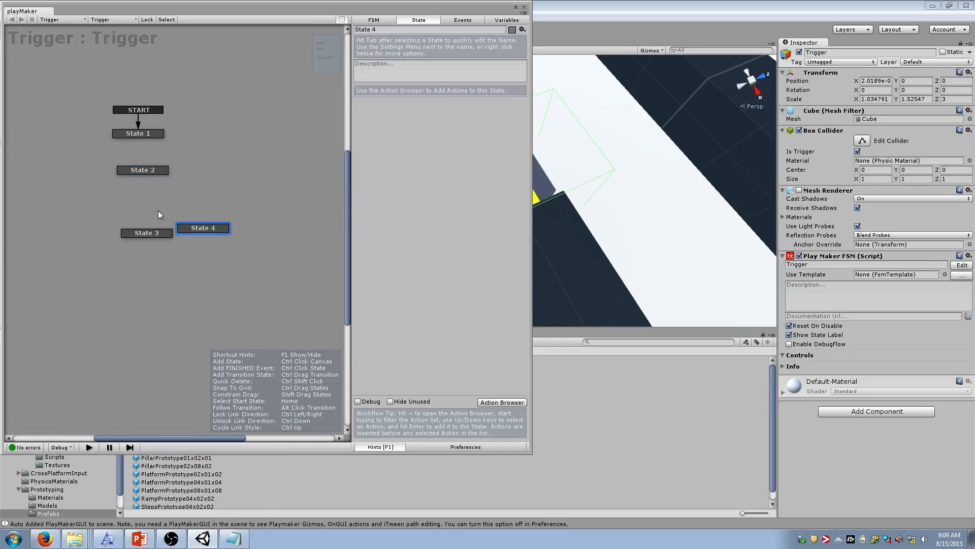
click(158, 232)
key(Delete)
click(195, 228)
key(Delete)
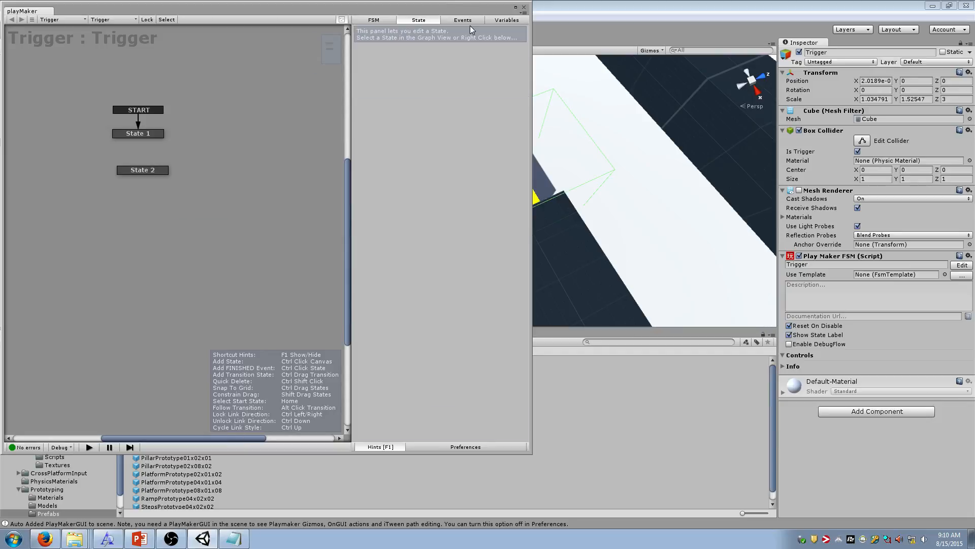
Step: Rename State 1 as "Waiting for player"
click(467, 22)
click(445, 382)
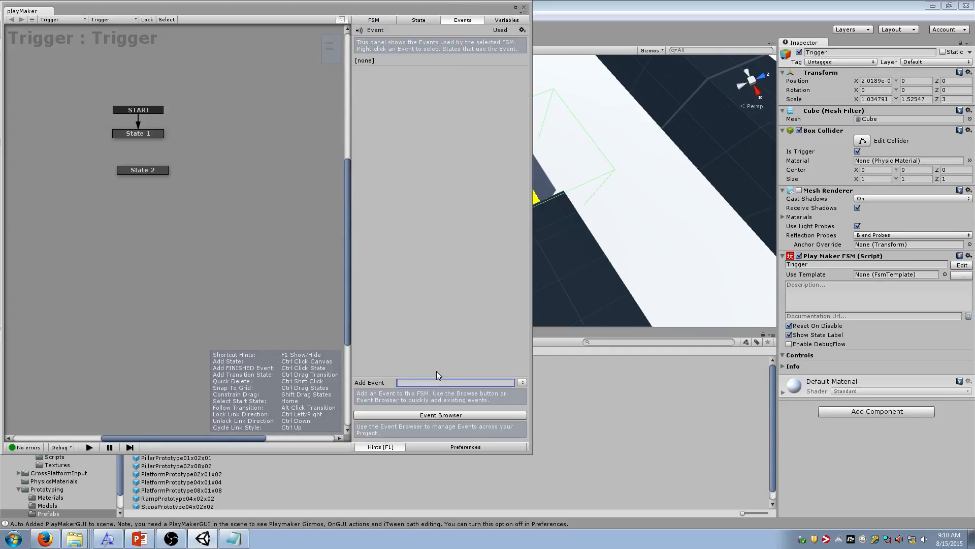
click(131, 138)
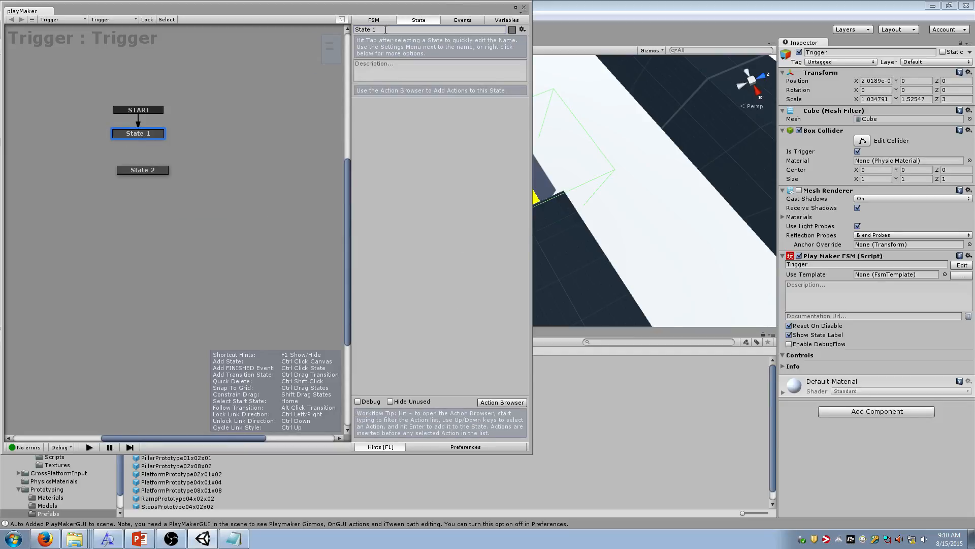
key(Tab)
text(Waiting for palay)
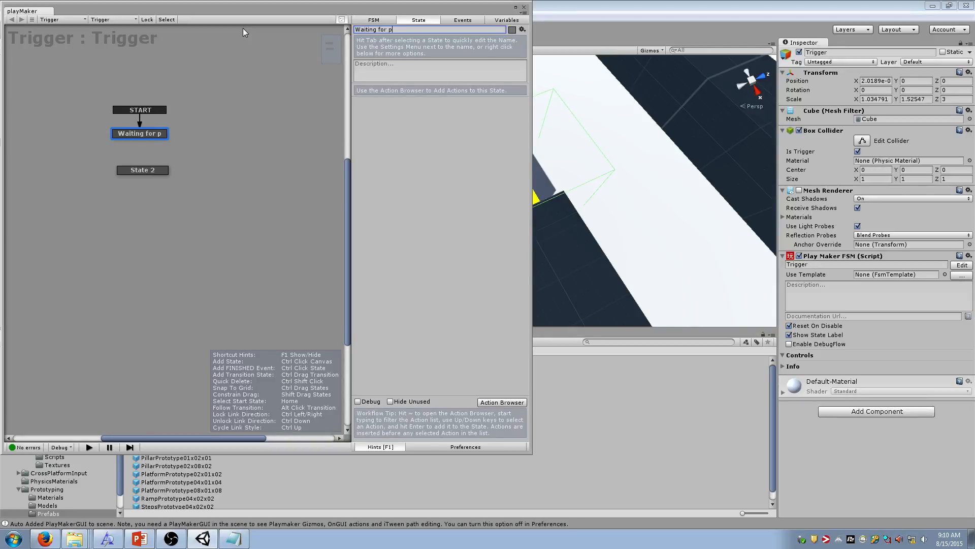
key(BackSpace)
key(BackSpace)
key(BackSpace)
key(BackSpace)
text(layer)
Step: Rename State 2 as "Open Door"
click(150, 171)
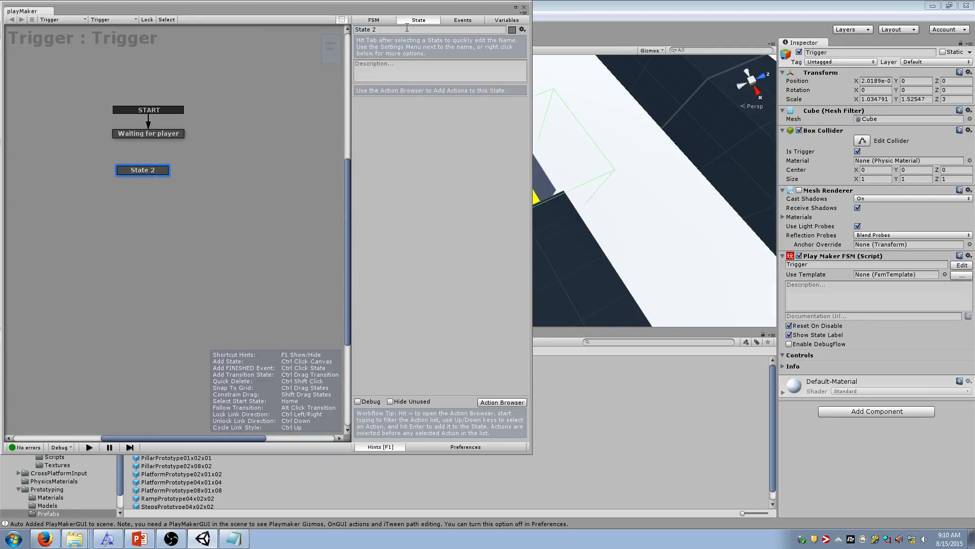
key(Tab)
text(O)
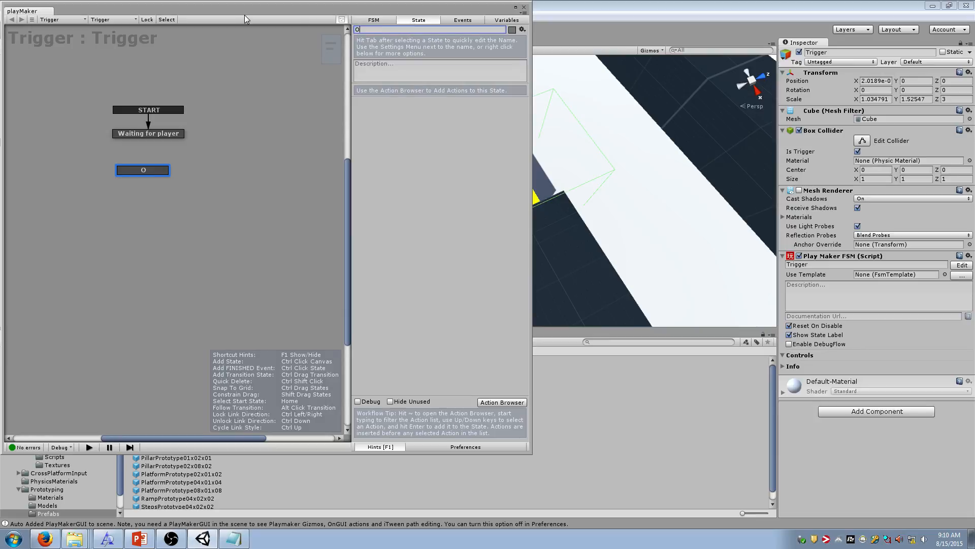
text(pen Door)
Step: Add an event named "Player entered trigger" to the Trigger FSM
click(460, 20)
click(426, 382)
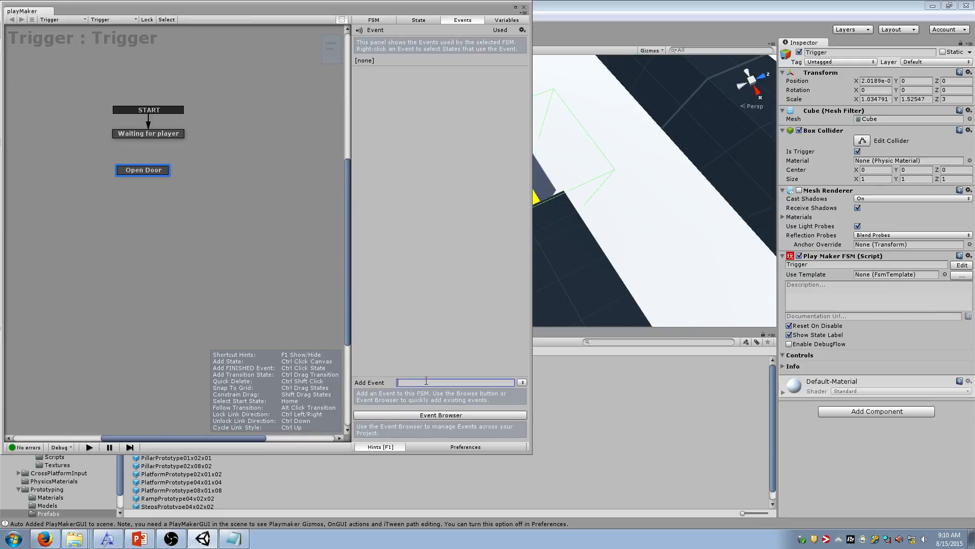
text(Trigger)
key(Return)
text(Player entered trigger)
key(Return)
Step: Add a Trigger Event action to the Waiting for player state and close the action browser
click(145, 134)
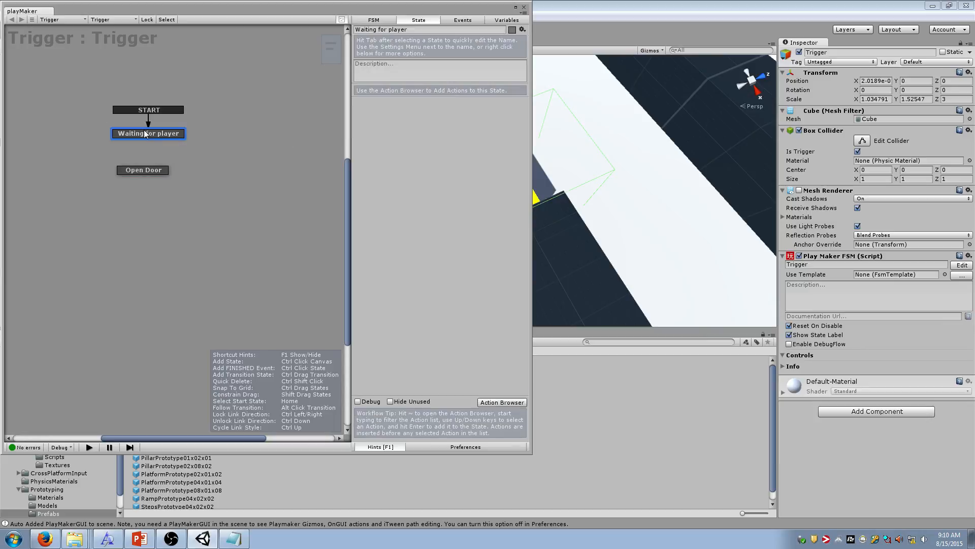
key(asciitilde)
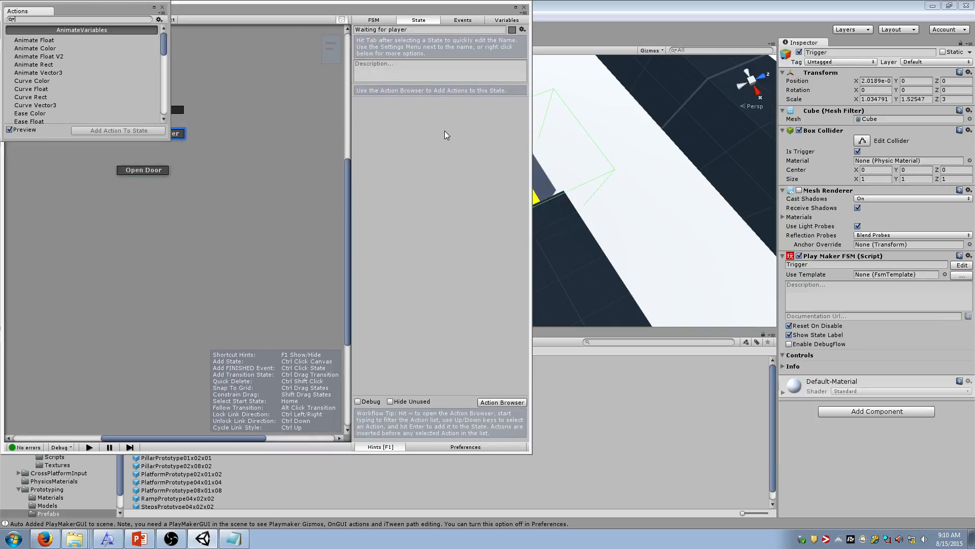
key(Escape)
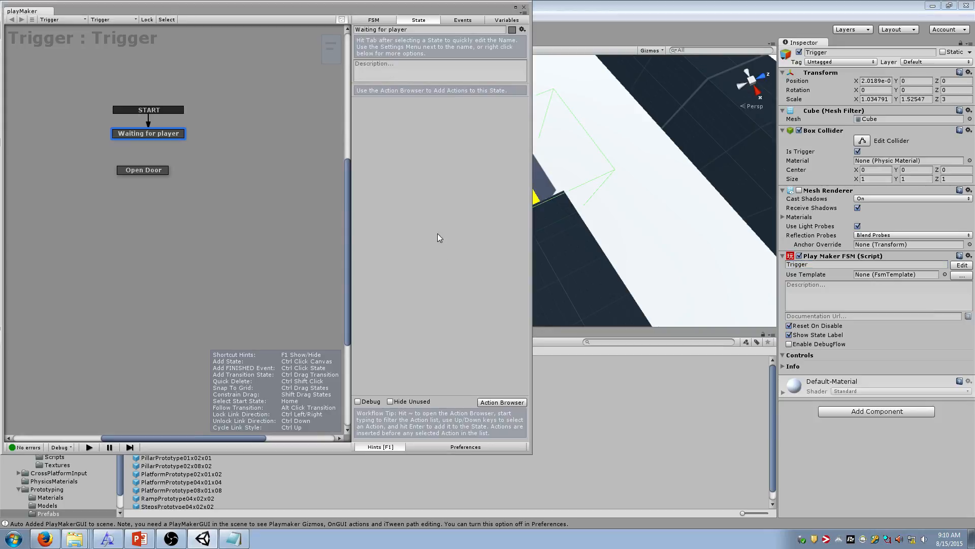
key(asciitilde)
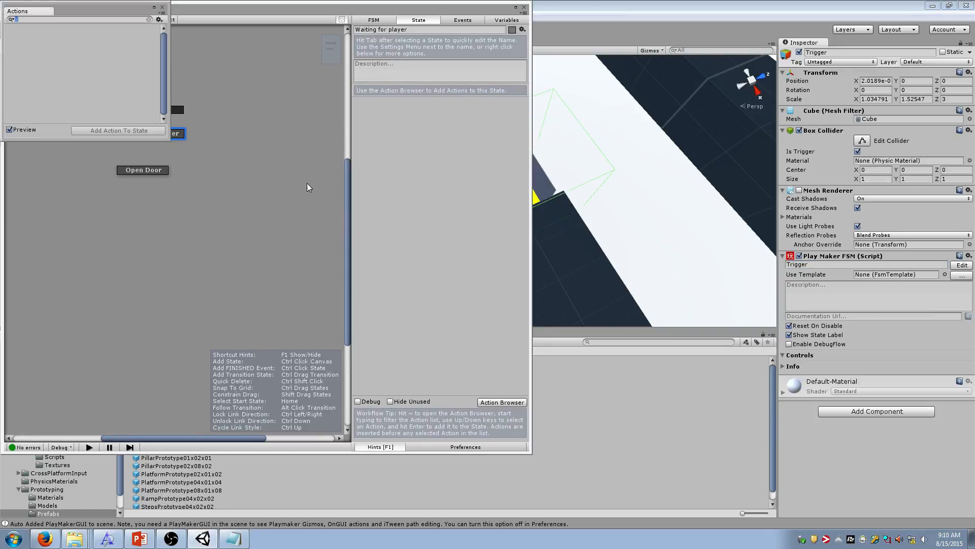
drag(169, 141, 232, 475)
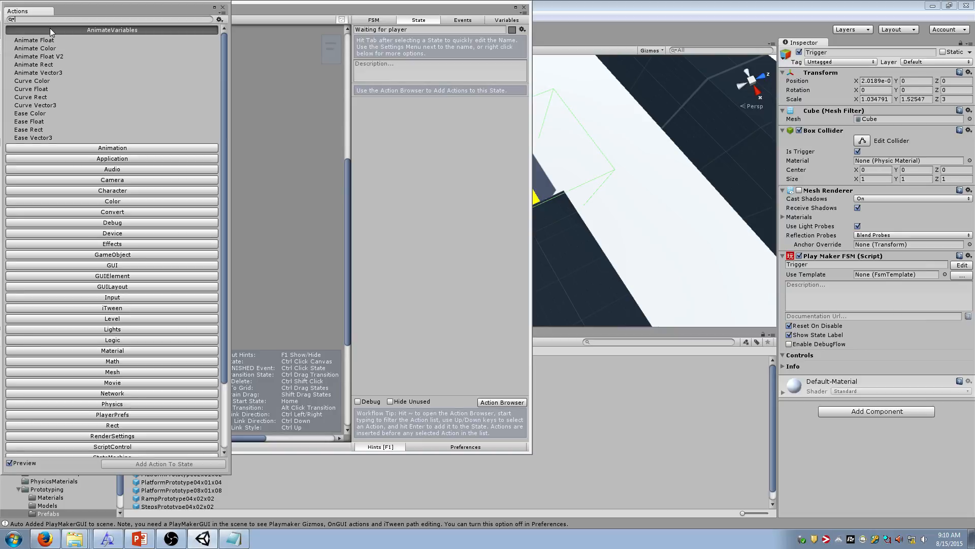
text(trigger even)
double_click(56, 40)
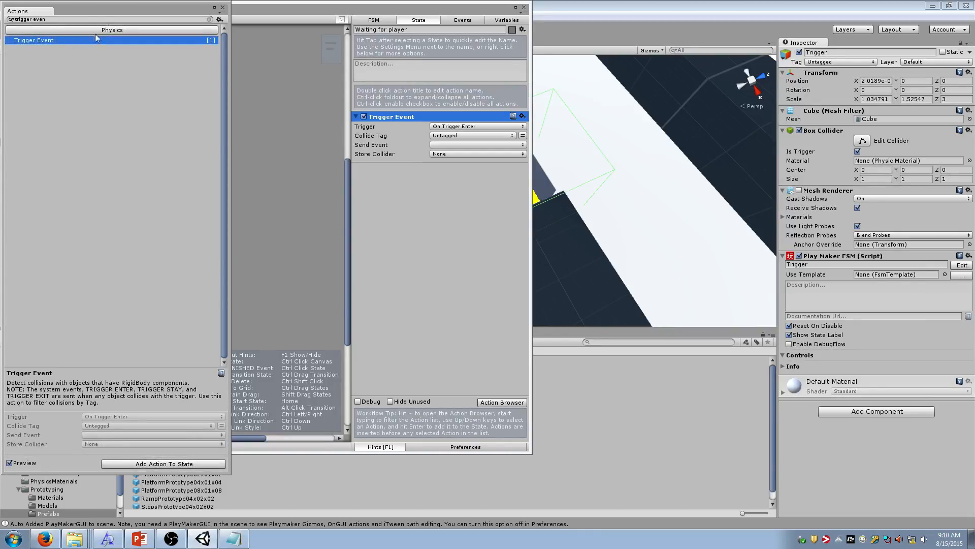
click(222, 8)
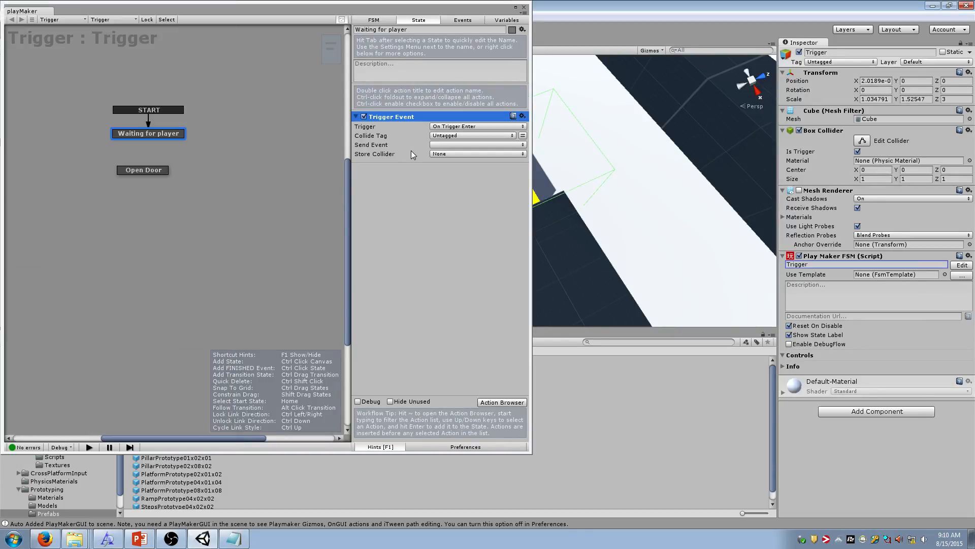
Step: Make the Trigger Event send "Player entered trigger" and link that event as a transition from Waiting for player to Open Door
click(450, 145)
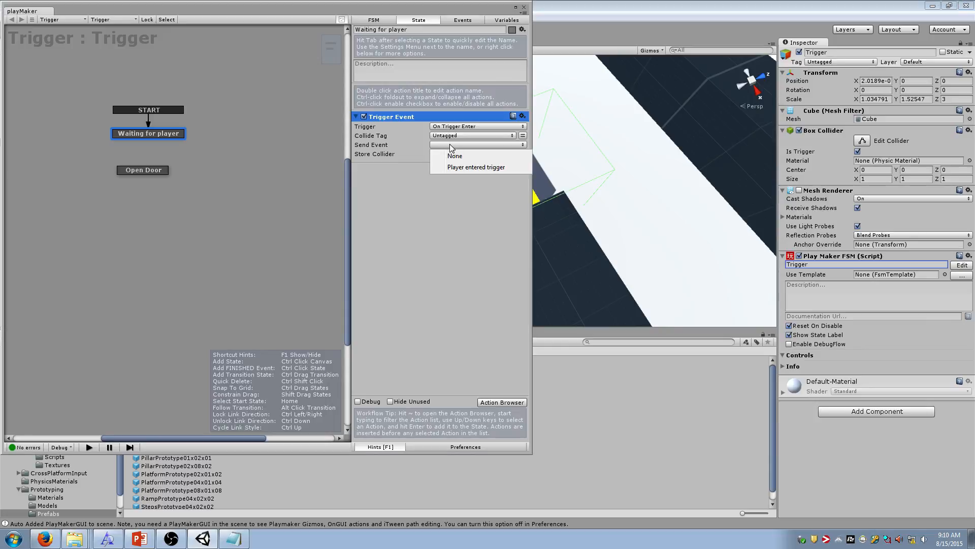
click(467, 167)
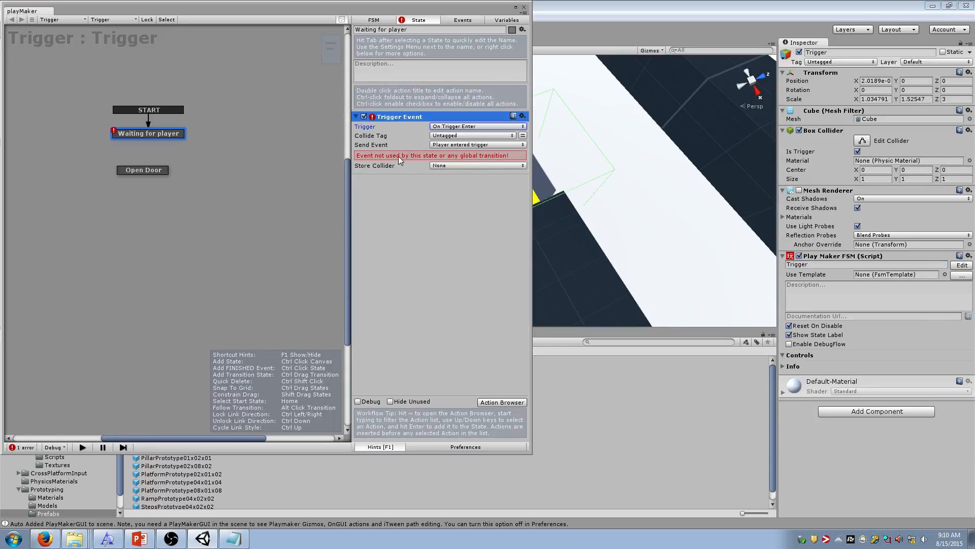
right_click(142, 133)
mouse_move(203, 138)
click(287, 140)
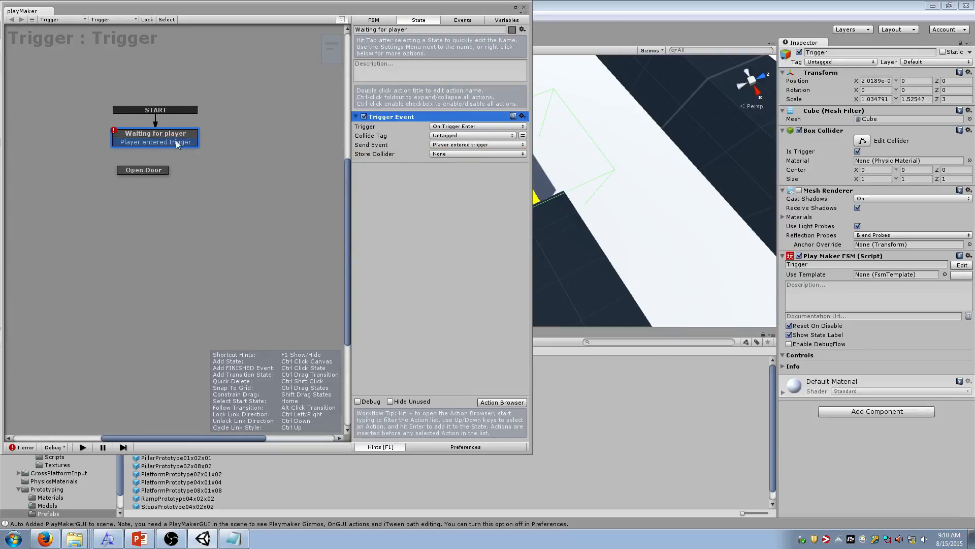
drag(178, 142, 161, 169)
Step: Select the Open Door state and move the PlayMaker window so the hierarchy and the door in the scene are uncovered
click(160, 169)
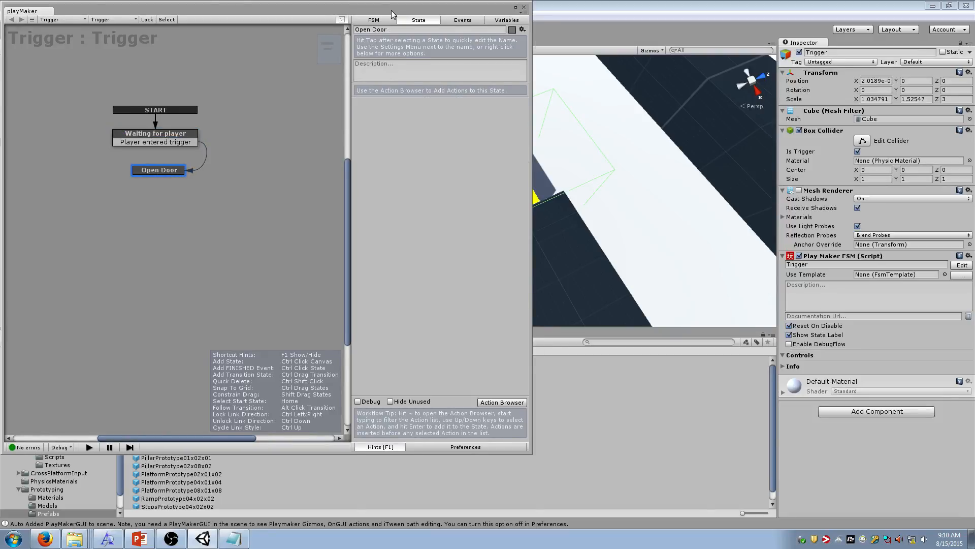
drag(391, 9, 822, 161)
drag(545, 157, 640, 148)
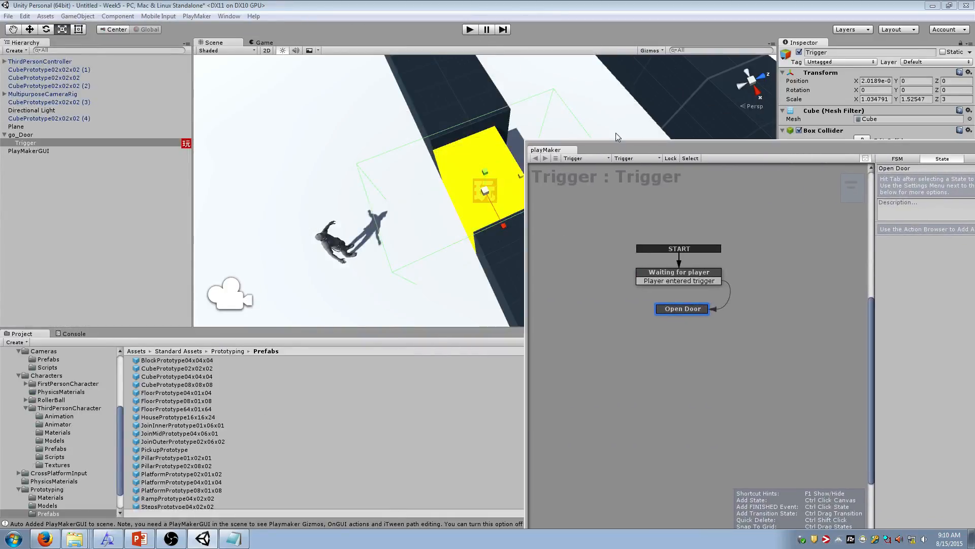
Step: Play the scene and walk the character into the door trigger to check the FSM's transition to Open Door, then stop
click(469, 30)
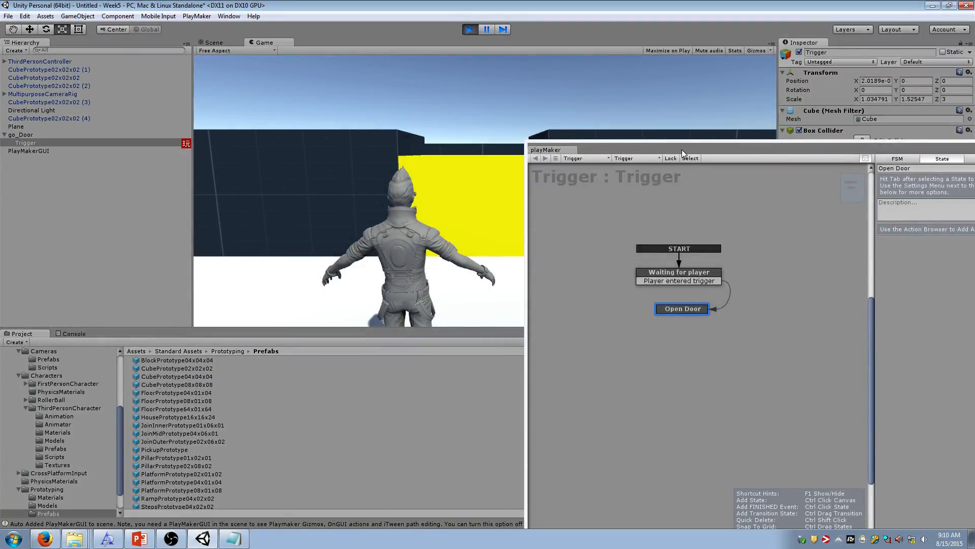
drag(732, 146, 829, 121)
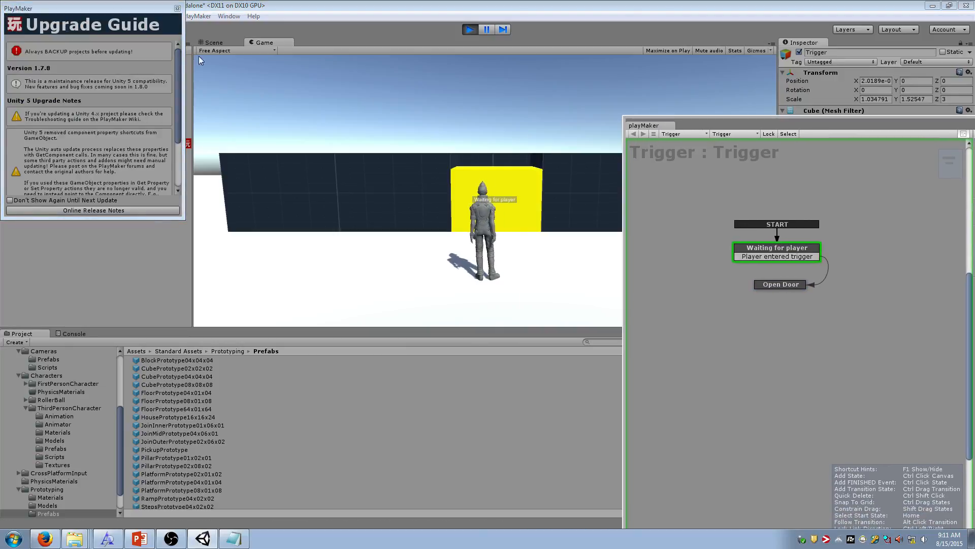
click(177, 9)
key(w)
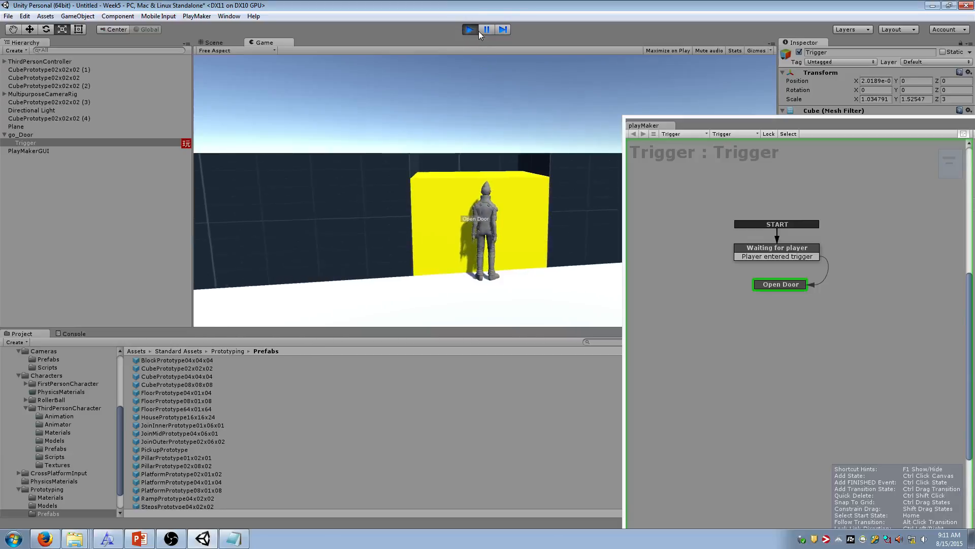
key(ctrl+p)
Step: Add an I Tween Move By action to the Open Door state and close the action browser
drag(715, 123, 239, 105)
click(224, 211)
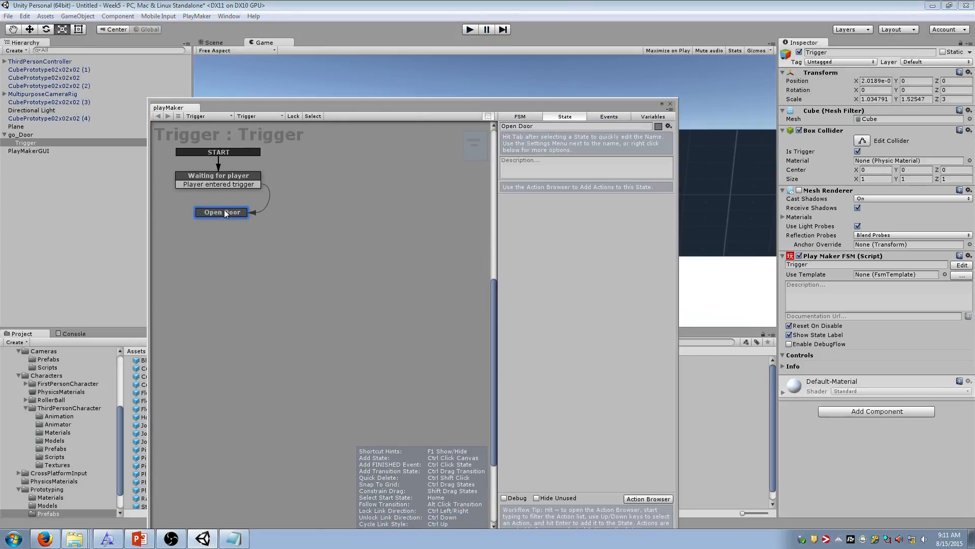
key(grave)
text(itween mov)
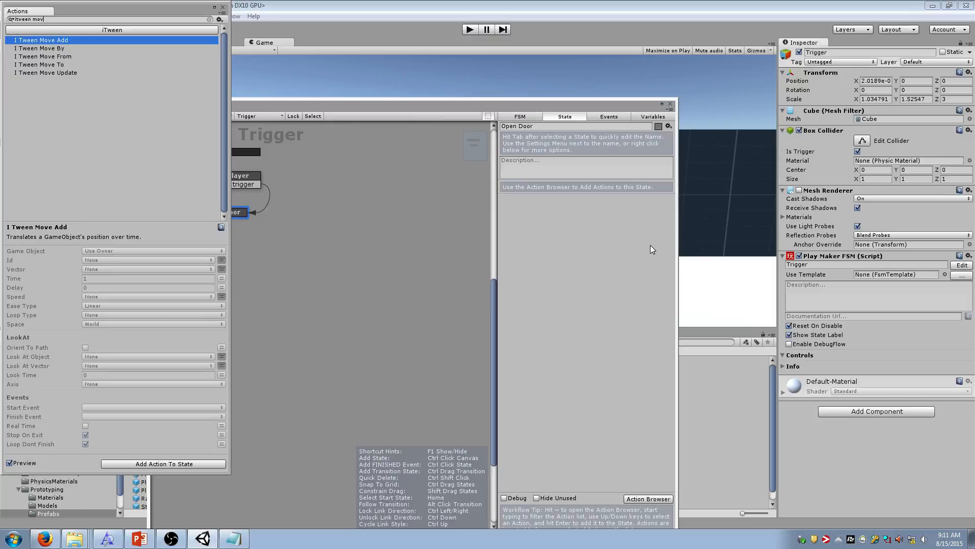
key(BackSpace)
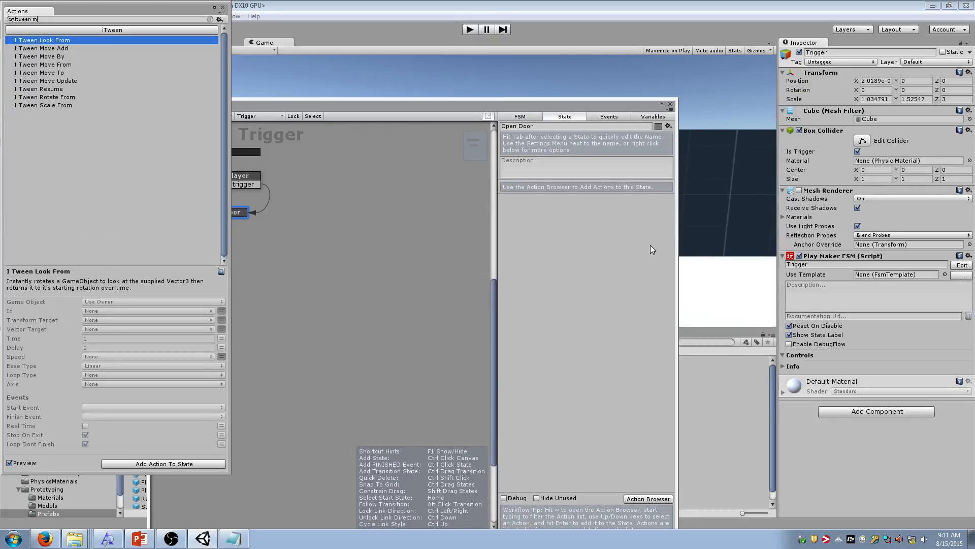
key(Down)
key(Down)
key(Return)
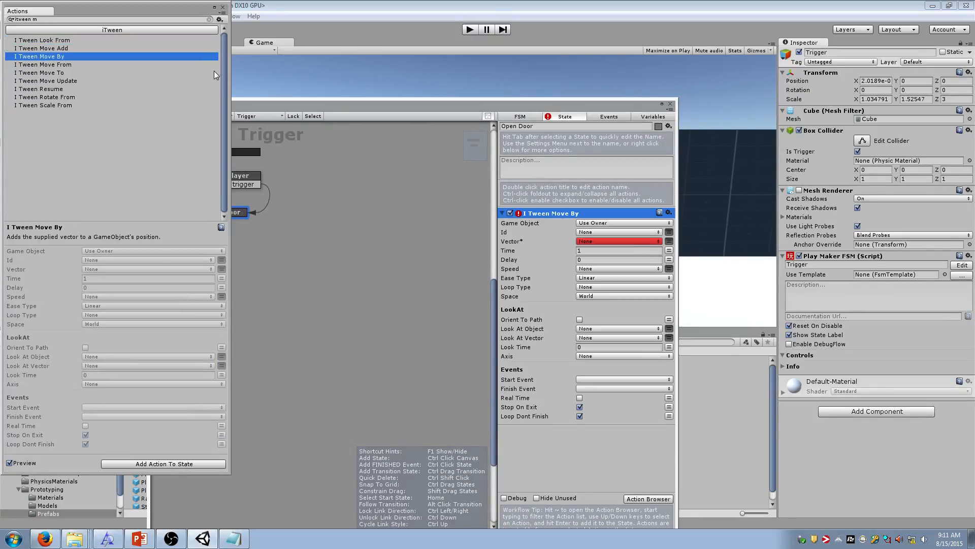
click(222, 7)
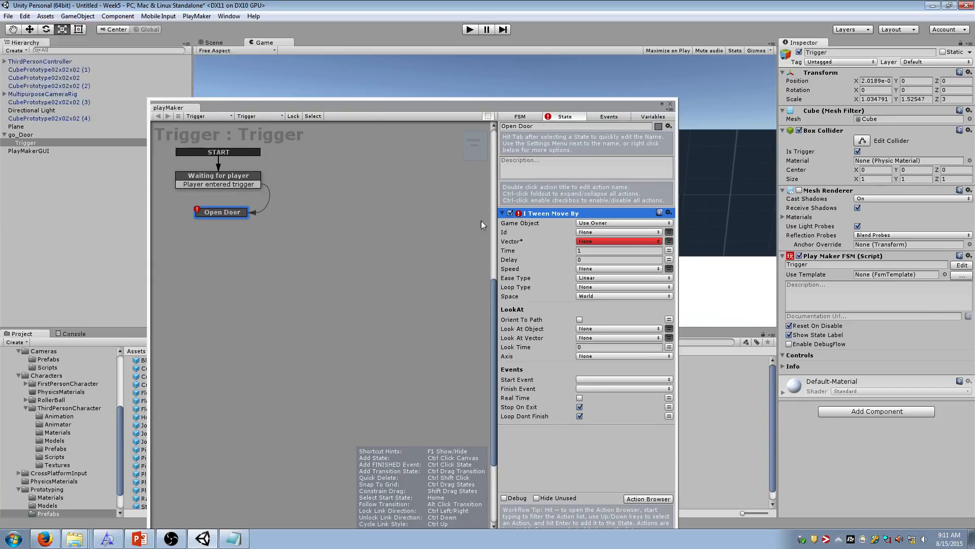
Step: Set the Move By vector to Y 5, its time to 2 and its ease type to Ease In Cubic
click(670, 242)
click(580, 249)
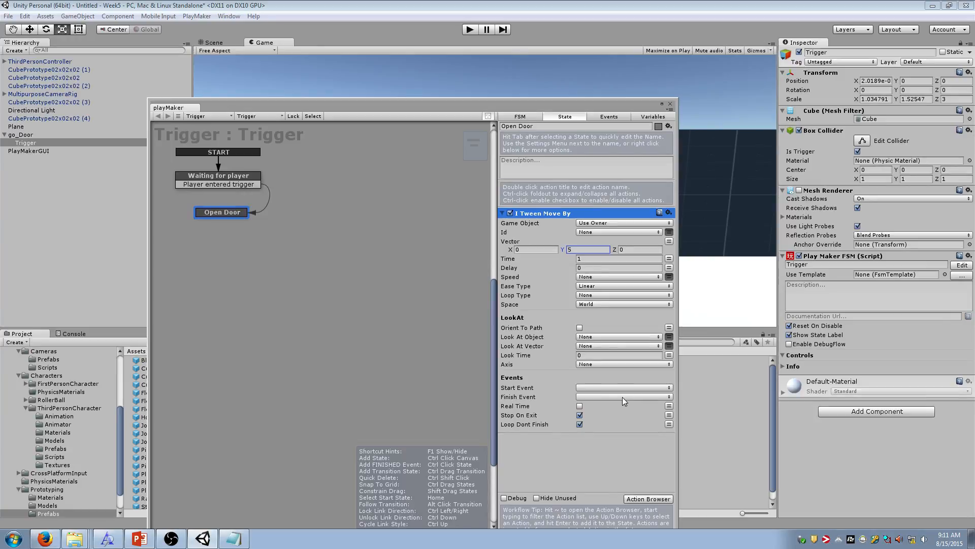
click(600, 259)
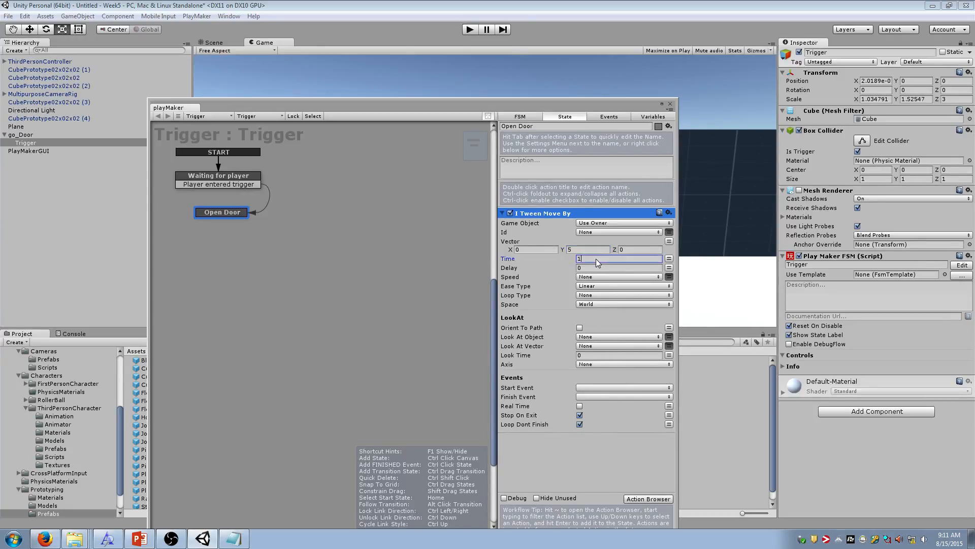
text(2)
click(617, 286)
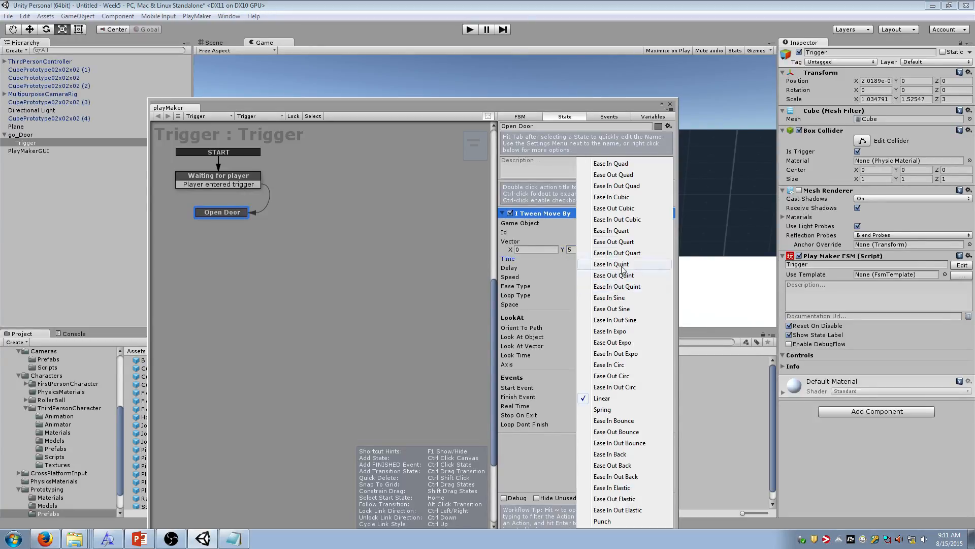
click(629, 197)
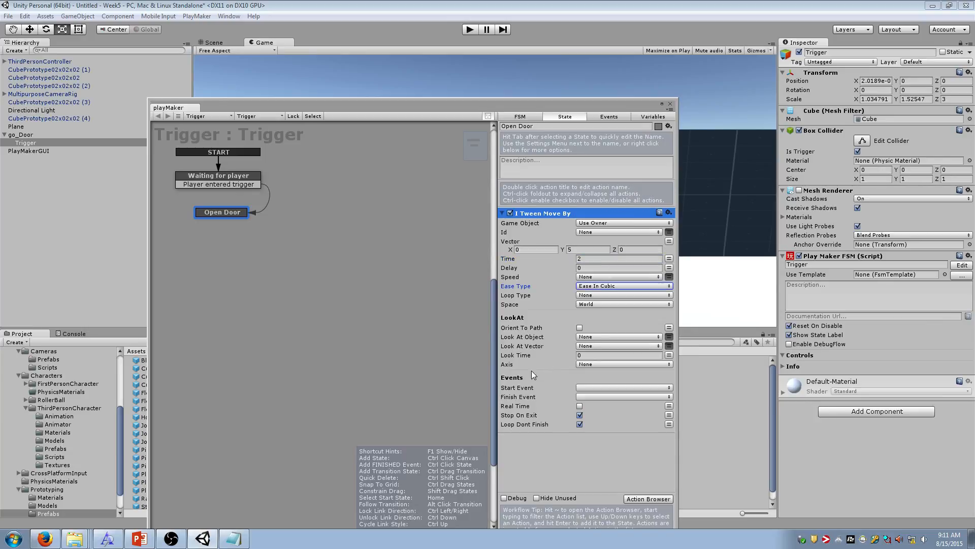
Step: Close the PlayMaker editor, play the scene to test the Move By action at the door, and stop playback
click(670, 104)
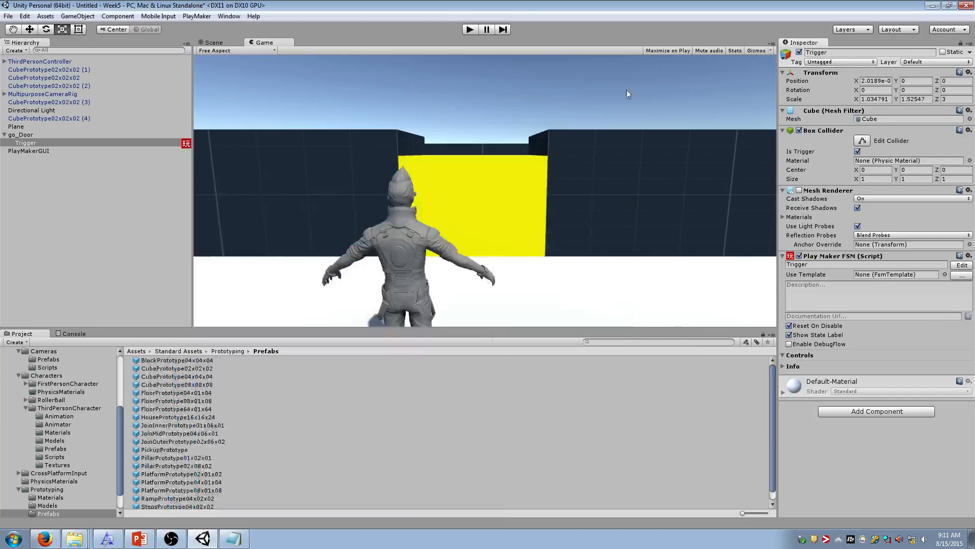
click(470, 29)
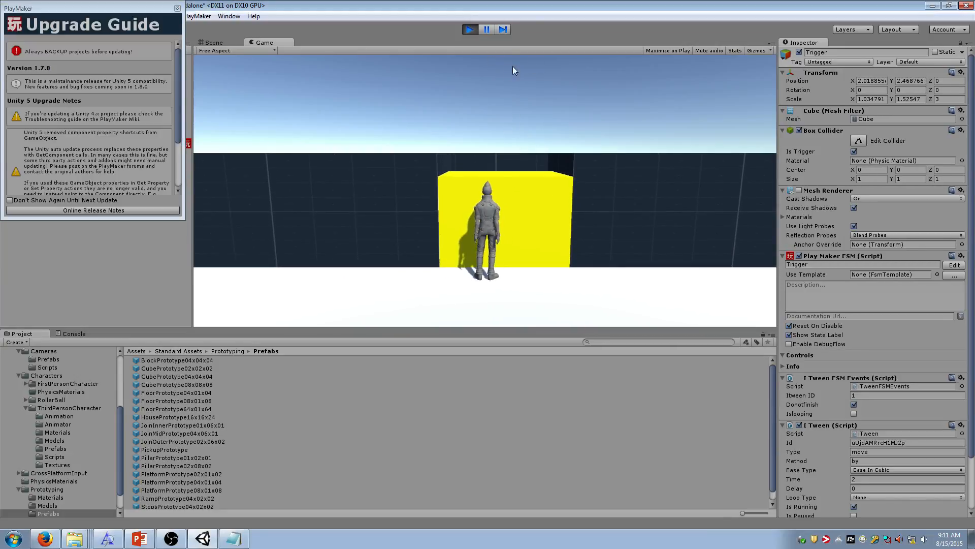
click(469, 28)
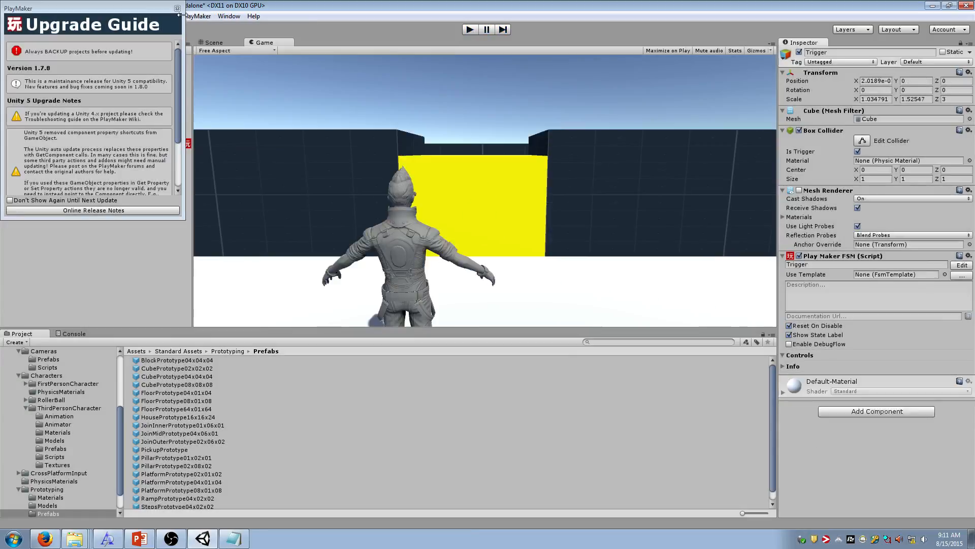
Step: Reopen the Trigger FSM, make Open Door's Move By action target the specified object go_Door, and close the editor
click(961, 265)
click(256, 9)
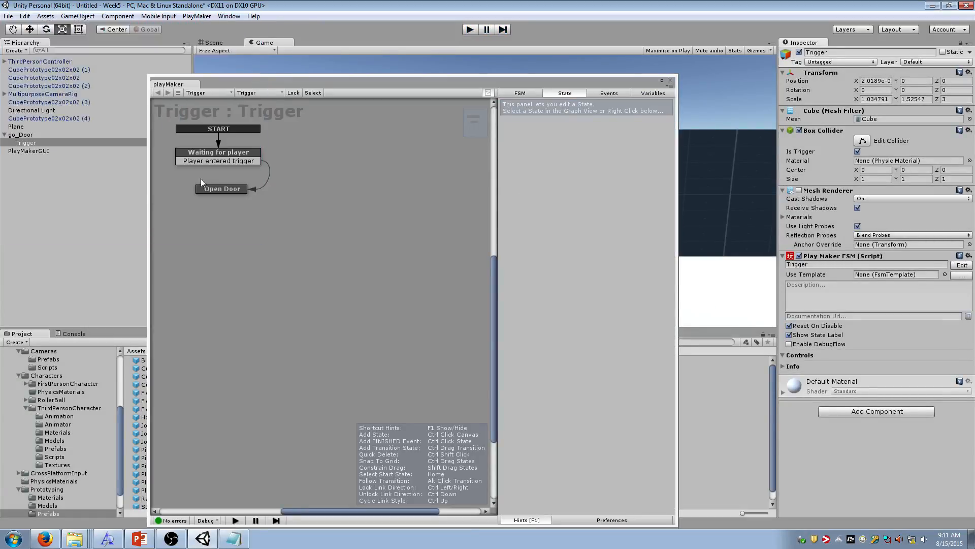
click(600, 199)
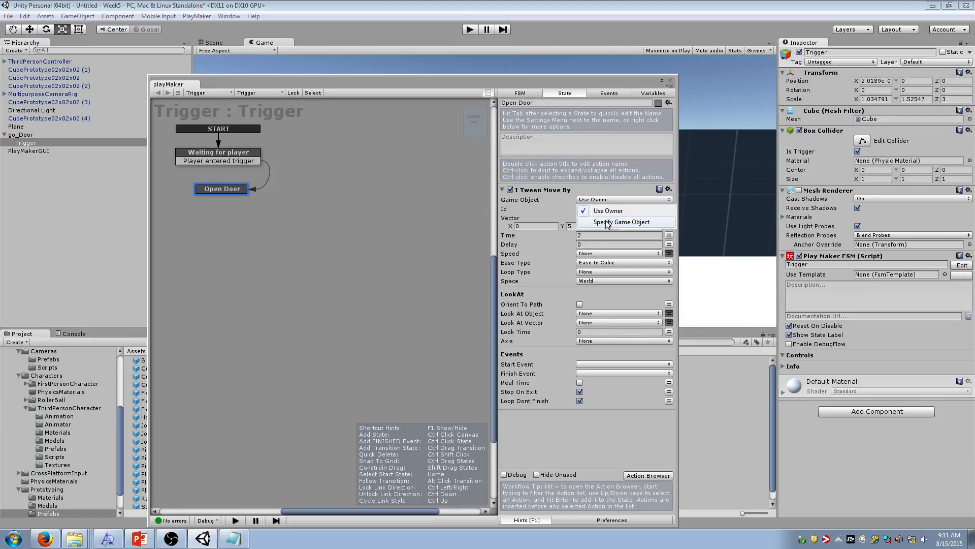
click(616, 222)
drag(582, 86, 741, 91)
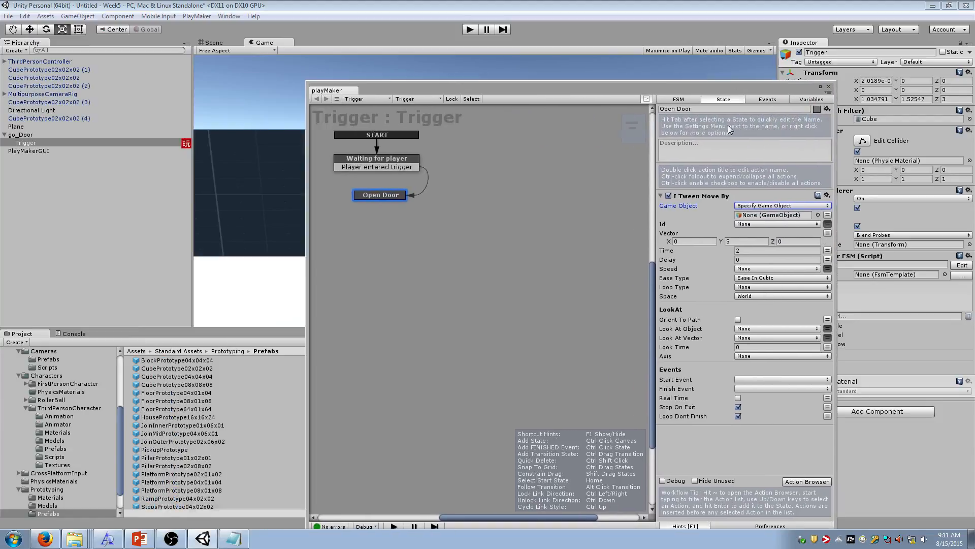
drag(43, 135, 757, 218)
click(830, 87)
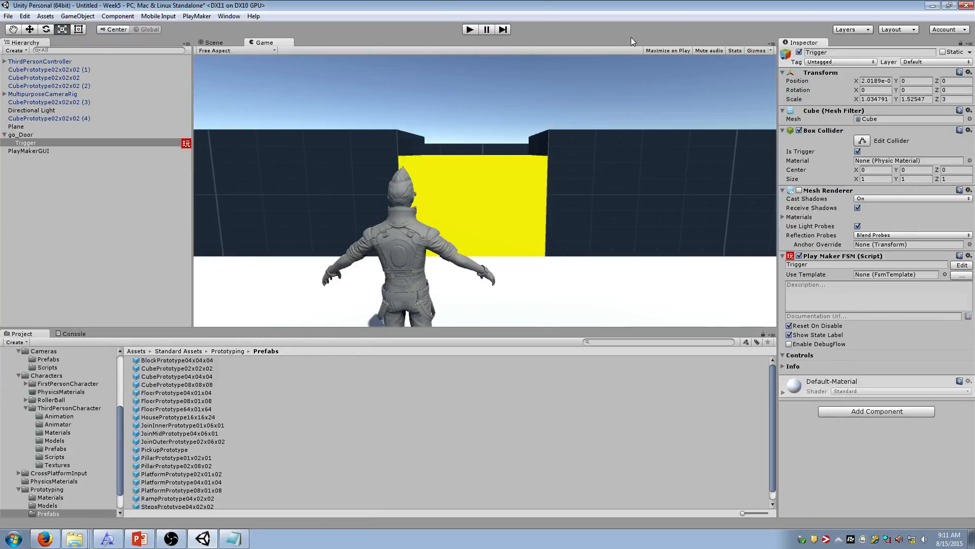
Step: Play the scene, walk the character into the trigger and through the doorway and back, then stop playback
click(468, 29)
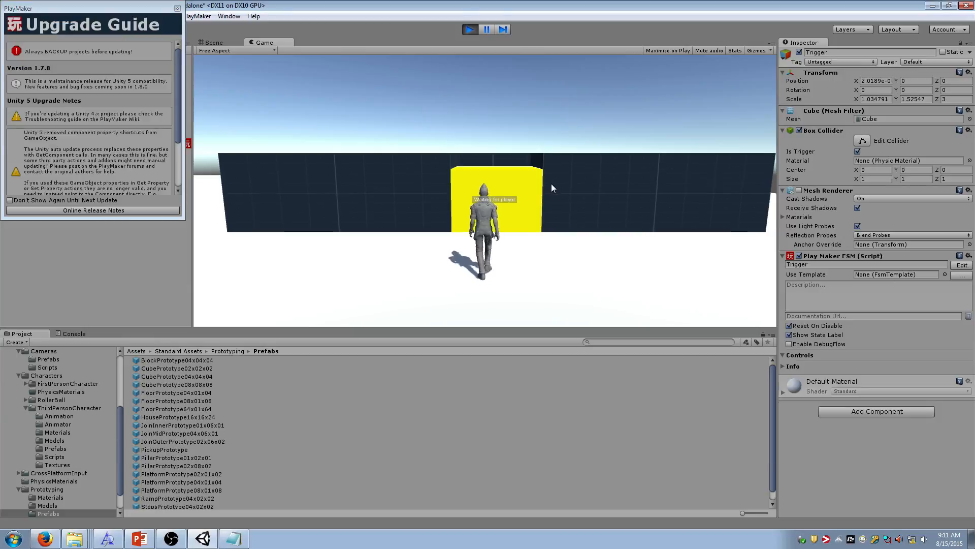
key(w)
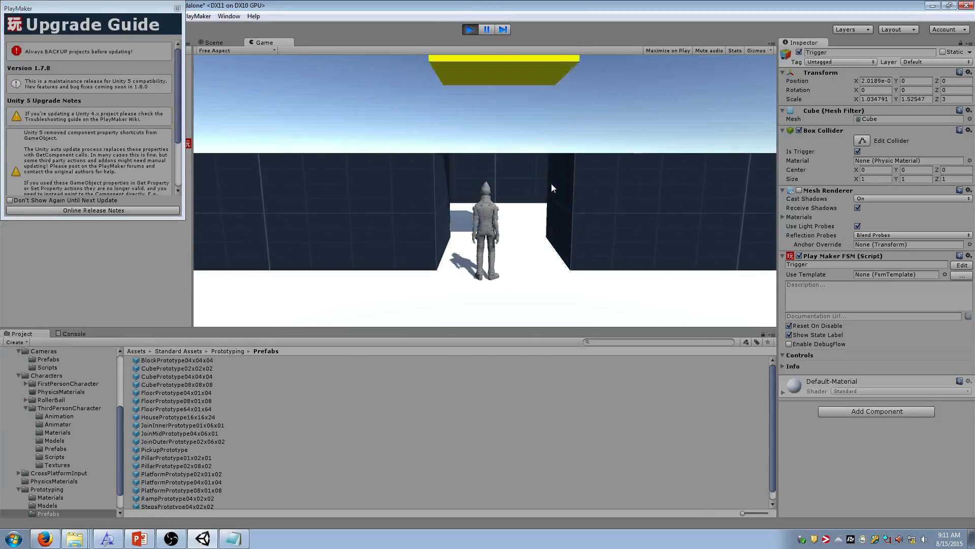
key(a)
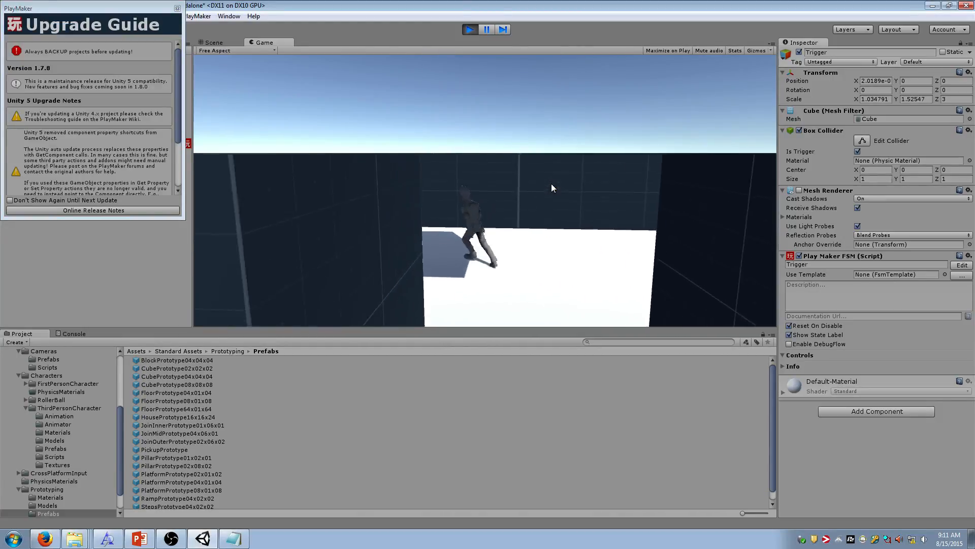
key(s)
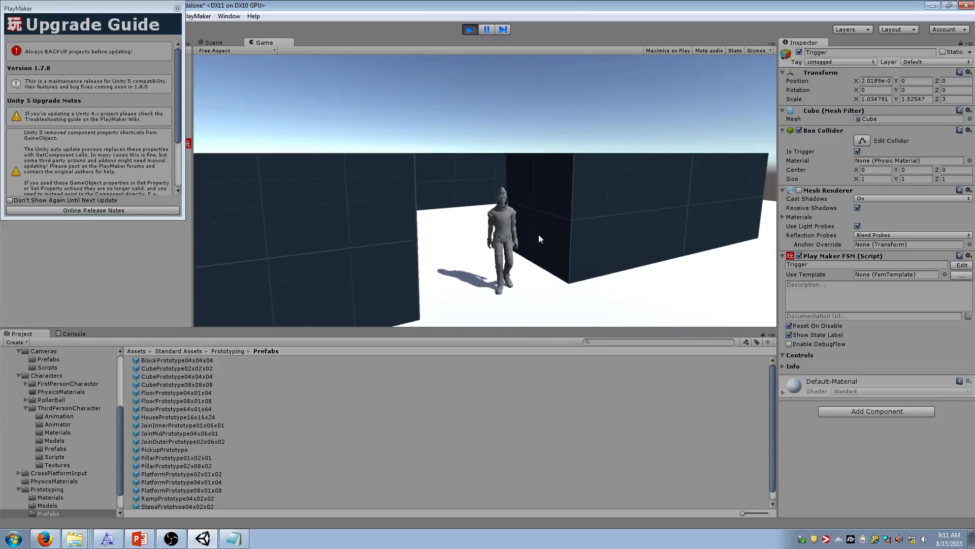
click(177, 8)
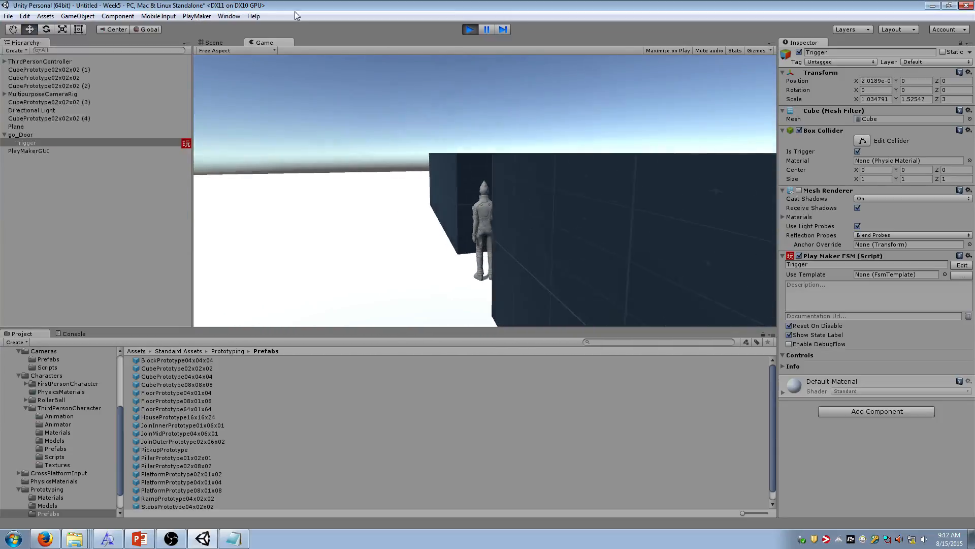
click(469, 30)
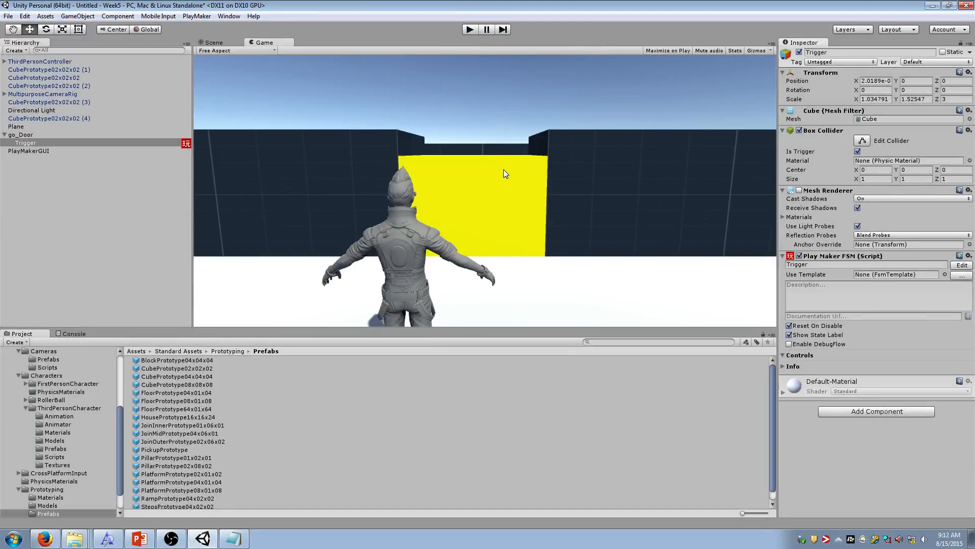
Step: Set the layer of go_Door and its child objects to Ignore Raycast
click(21, 134)
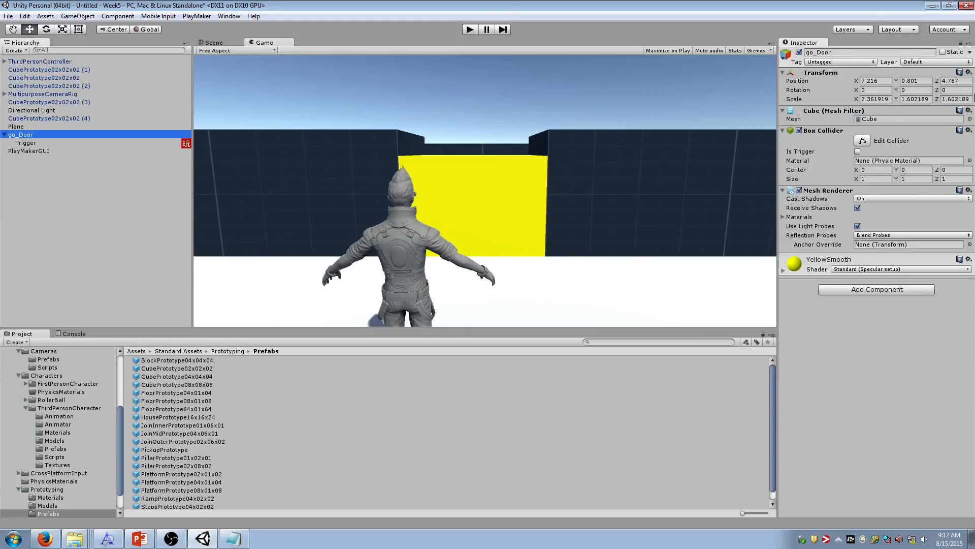
click(935, 62)
click(920, 97)
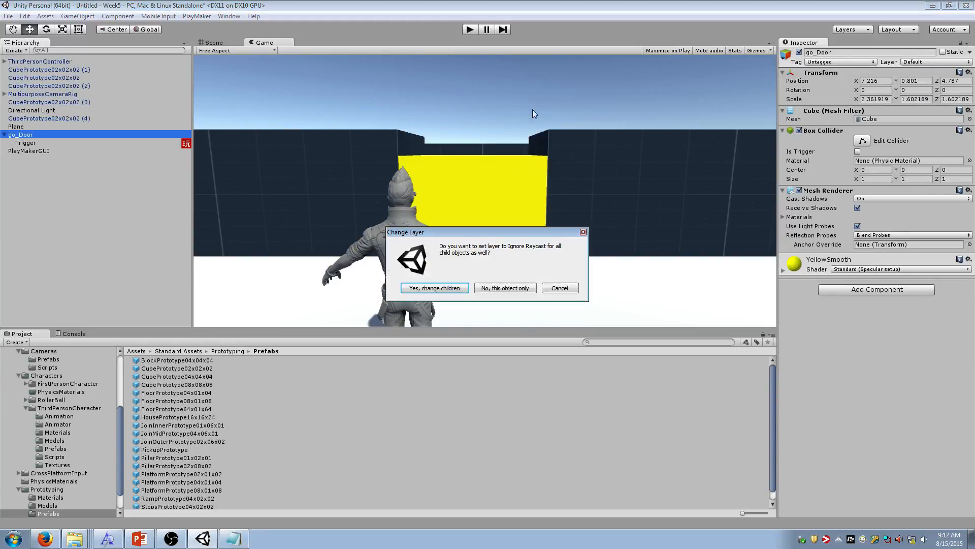
click(444, 288)
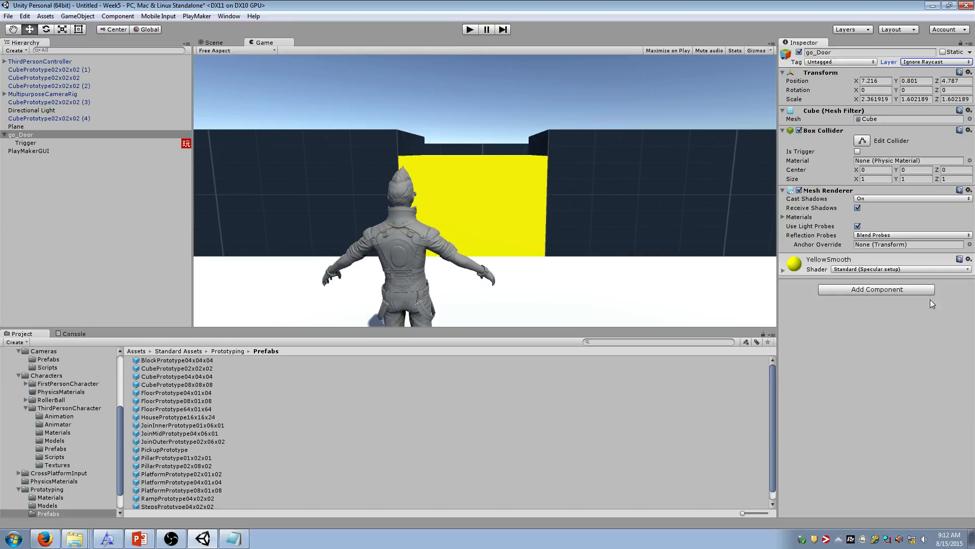
Step: Play the scene and walk the character through the doorway and around the enclosure to test the layer change, dismissing the Upgrade Guide
click(470, 30)
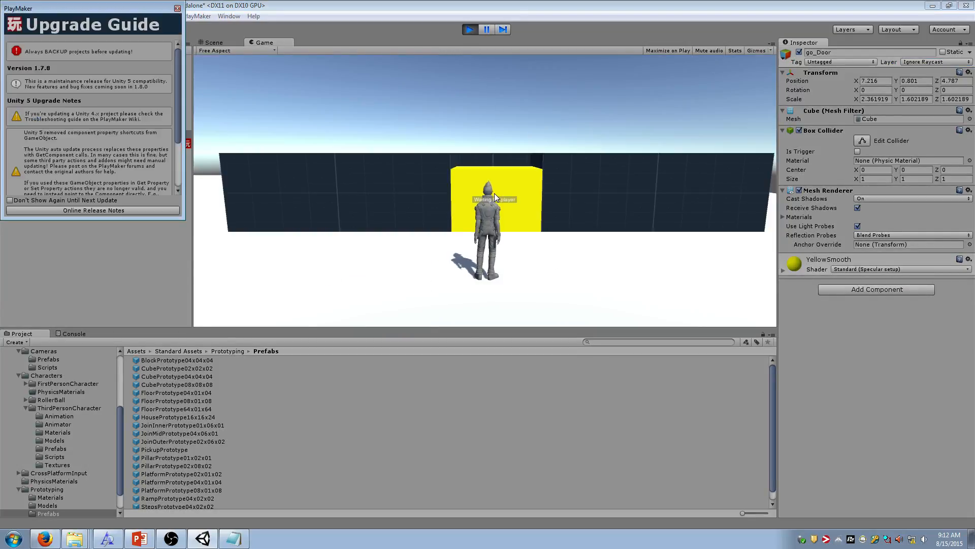
key(w)
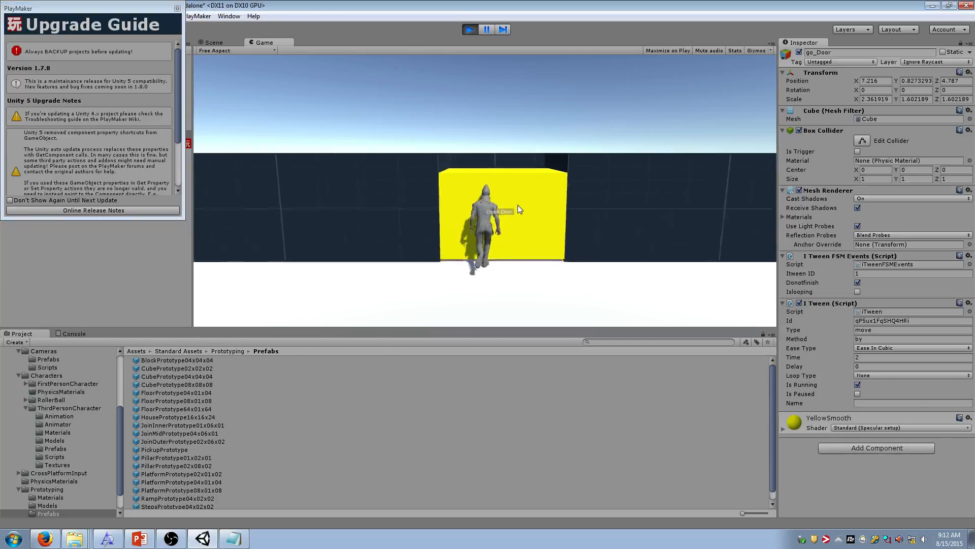
key(a)
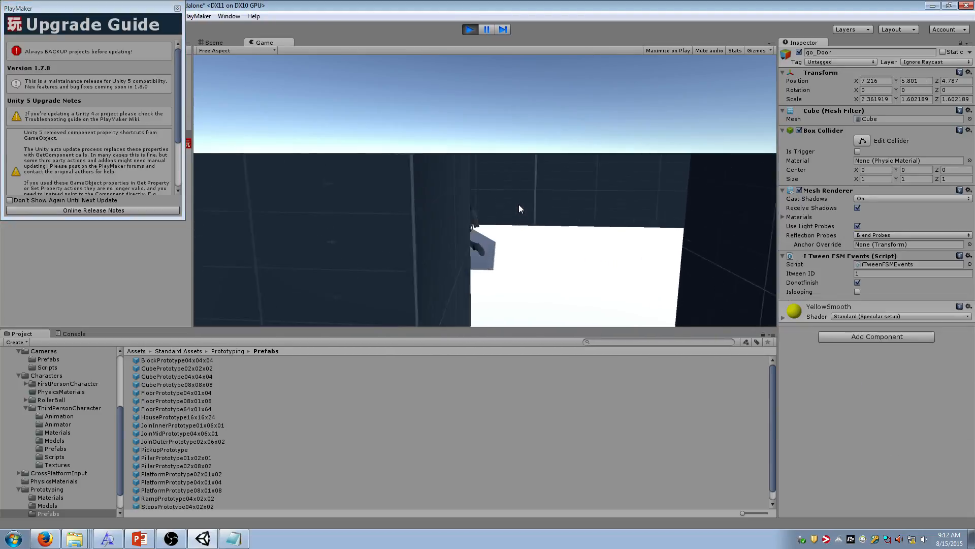
key(d)
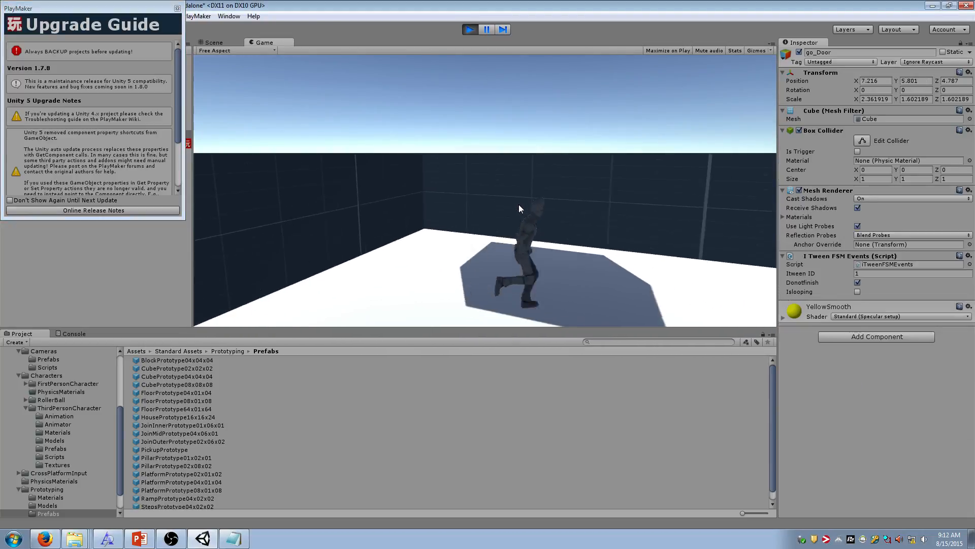
key(w)
key(s)
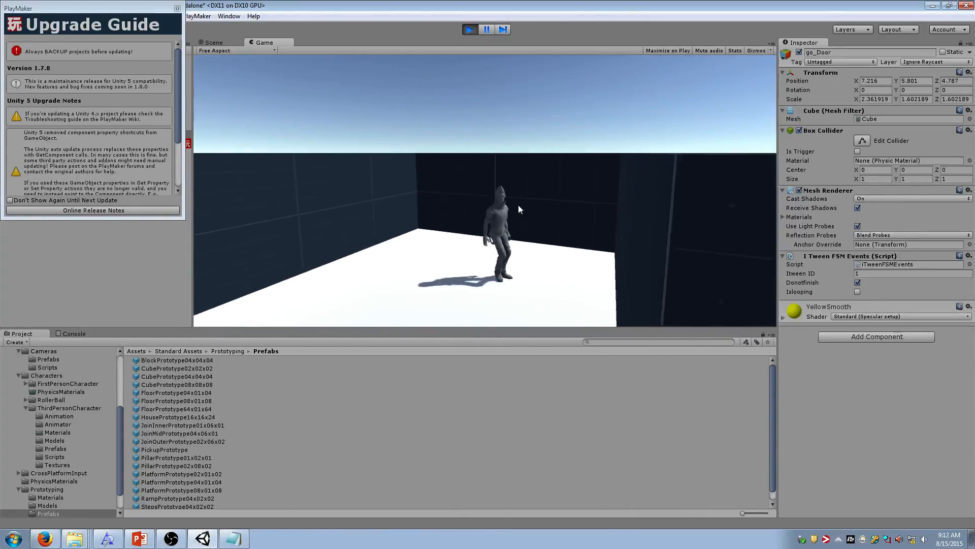
click(177, 8)
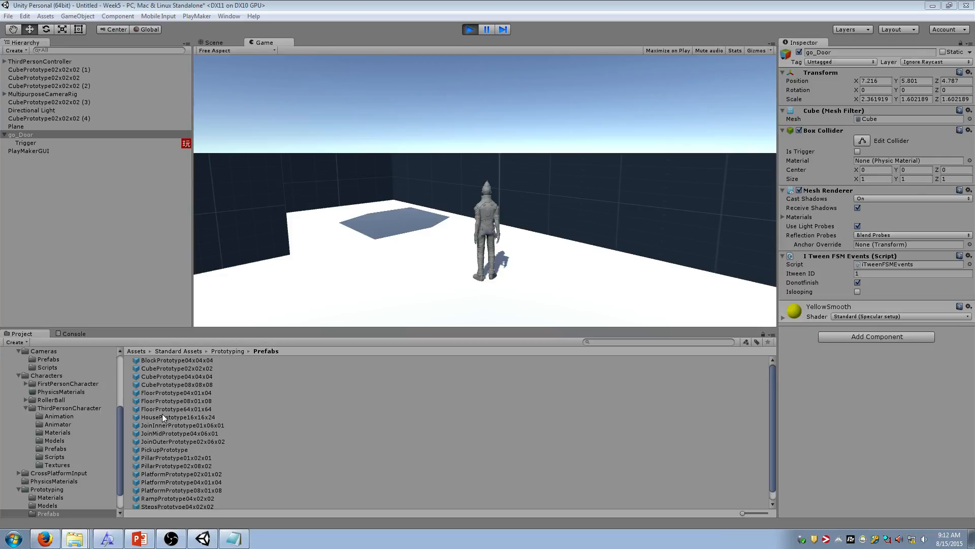
Step: Switch to Windows Explorer and open the GA3331 folder on the zuul network share
click(82, 538)
click(123, 458)
double_click(337, 200)
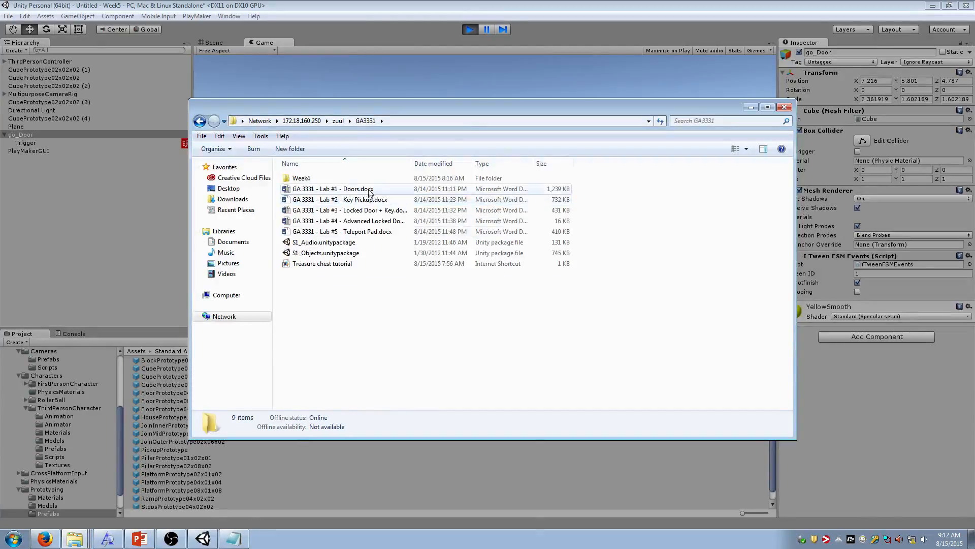